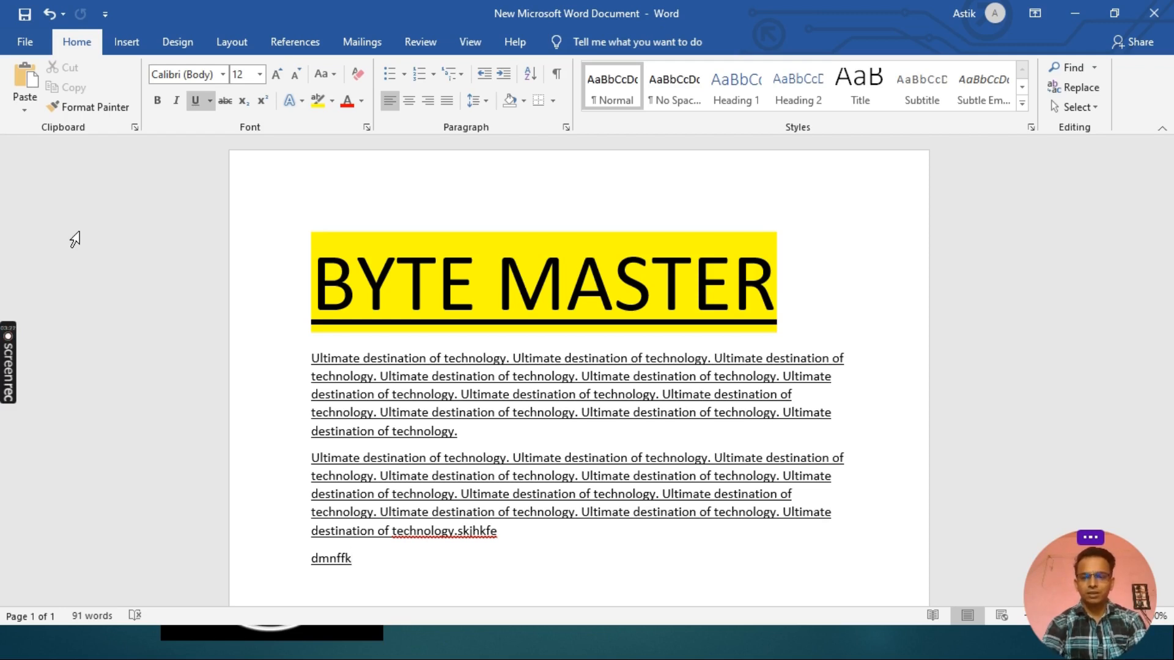
# Delete the stray text "skjhkfe" and the "dmnffk" line after the second paragraph
pyautogui.press('BackSpace')
pyautogui.press('BackSpace')
pyautogui.press('BackSpace')
pyautogui.press('BackSpace')
pyautogui.press('BackSpace')
pyautogui.press('BackSpace')
pyautogui.press('BackSpace')
pyautogui.press('BackSpace')
pyautogui.press('BackSpace')
pyautogui.press('BackSpace')
pyautogui.press('BackSpace')
pyautogui.press('BackSpace')
pyautogui.press('BackSpace')
pyautogui.press('BackSpace')
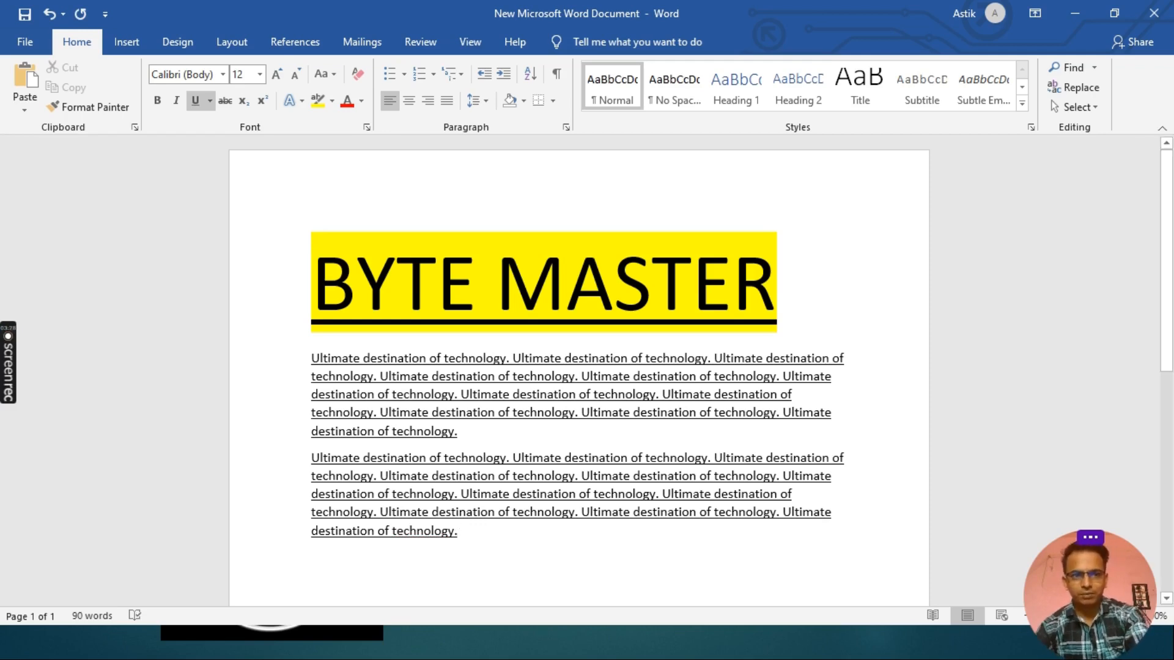
# Open the document's print settings and preview, and return to the document
pyautogui.click(24, 43)
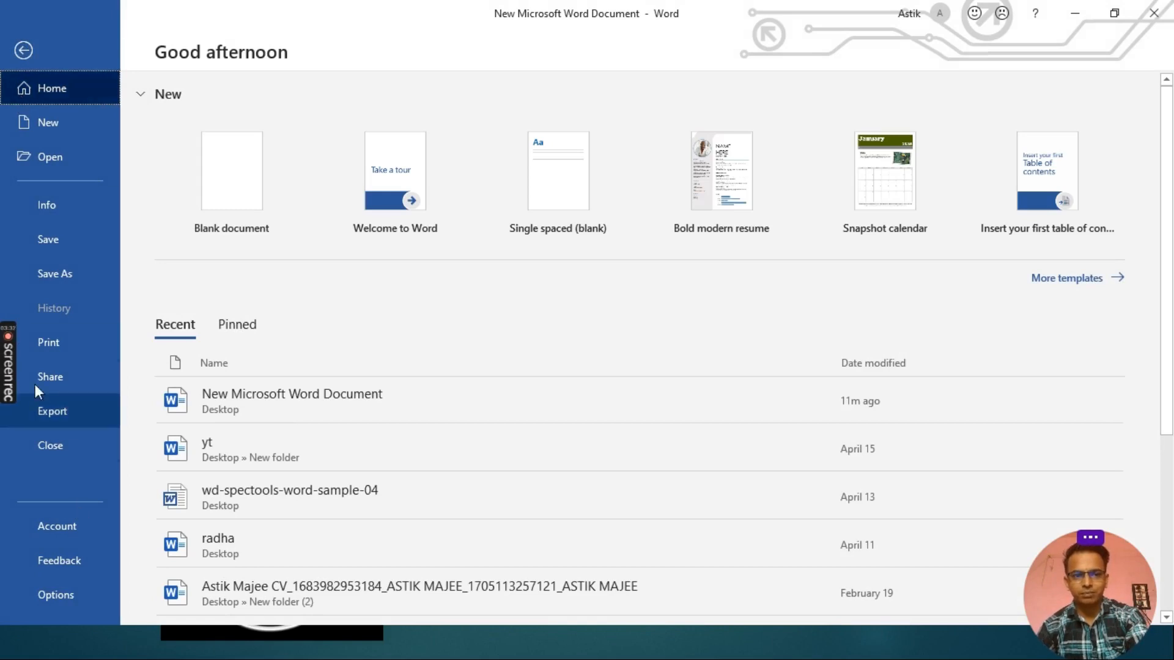
pyautogui.click(109, 338)
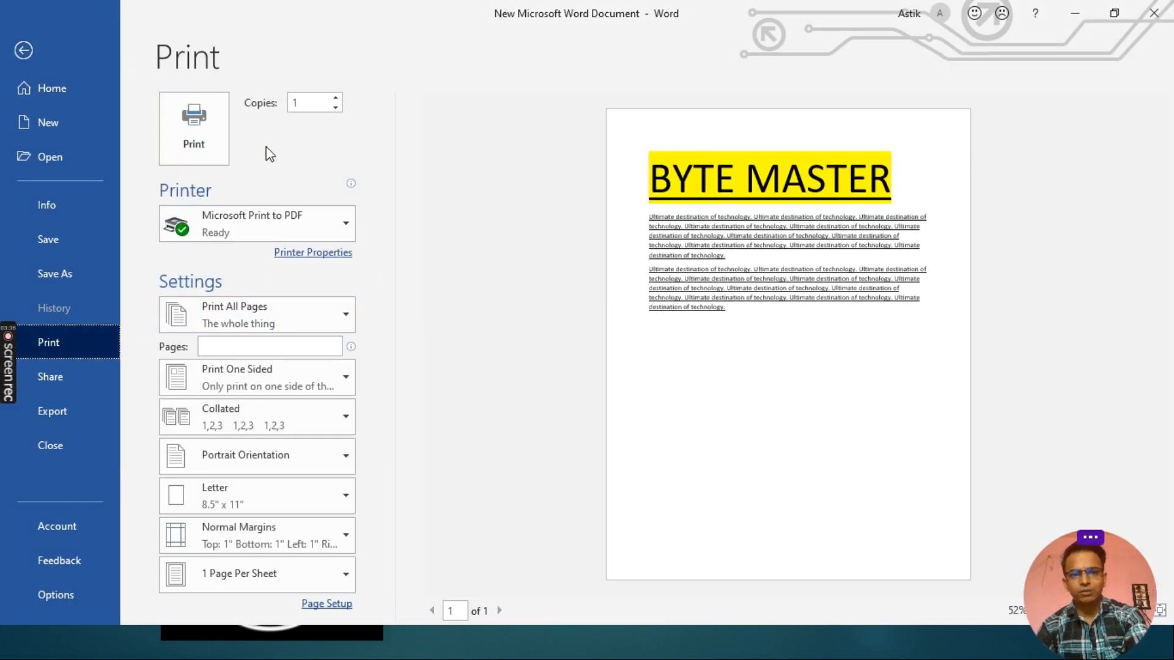
pyautogui.click(21, 53)
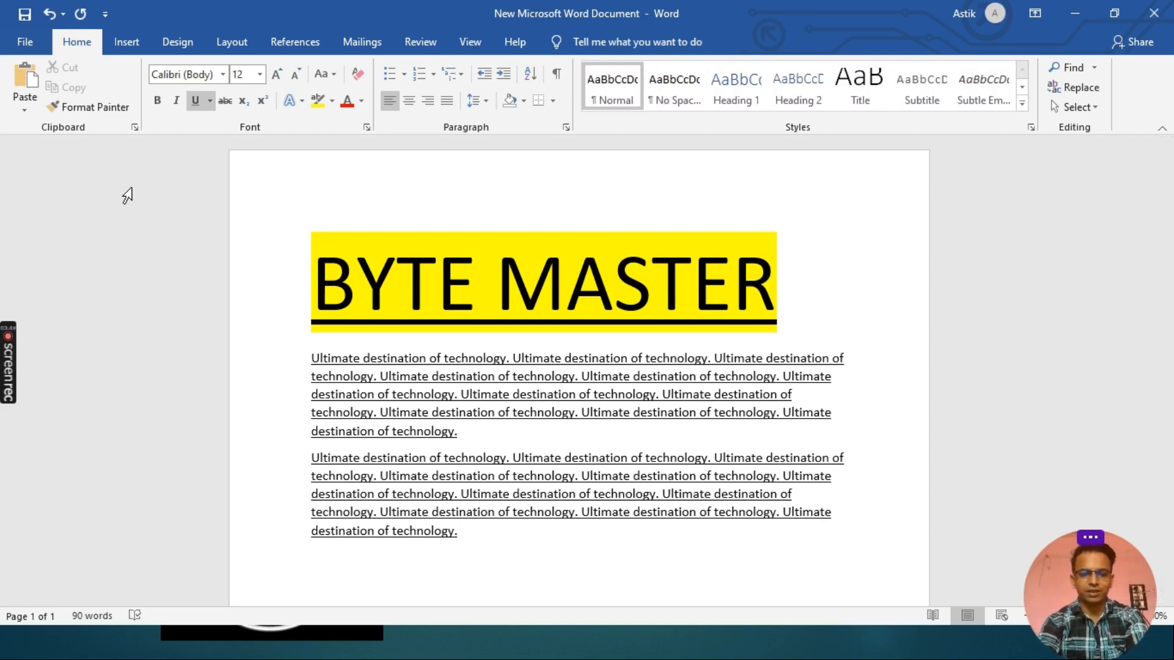
# Reopen the print settings to view the list of available printers, keeping the selected one, and return to the document
pyautogui.hotkey('ctrl', 'p')
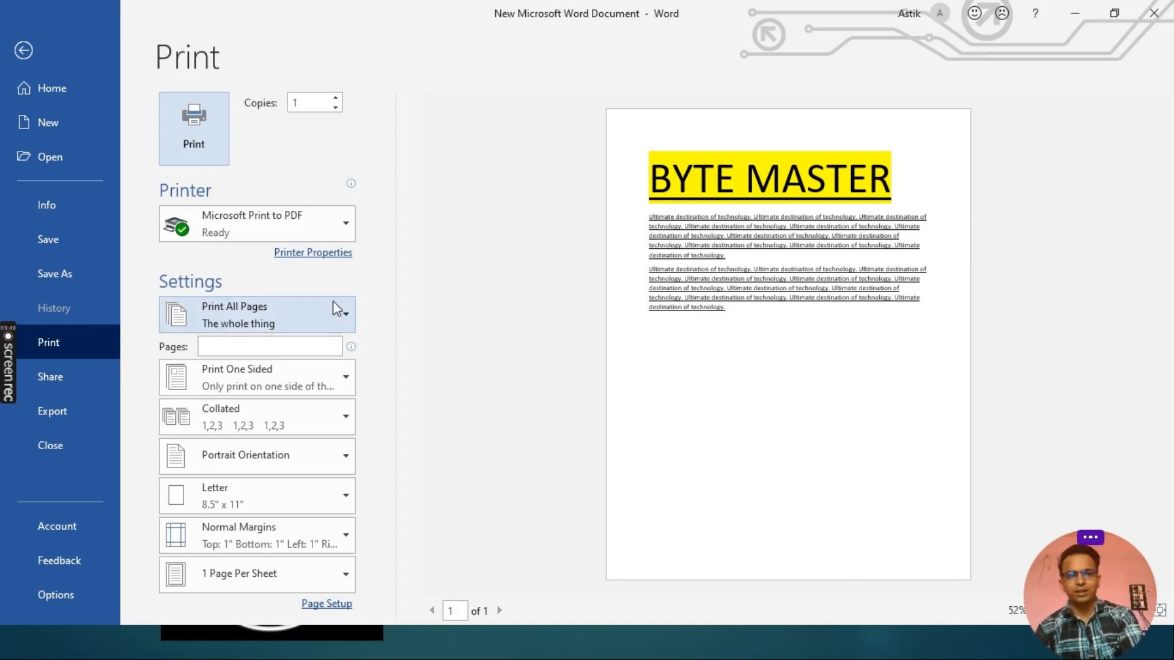
pyautogui.click(339, 220)
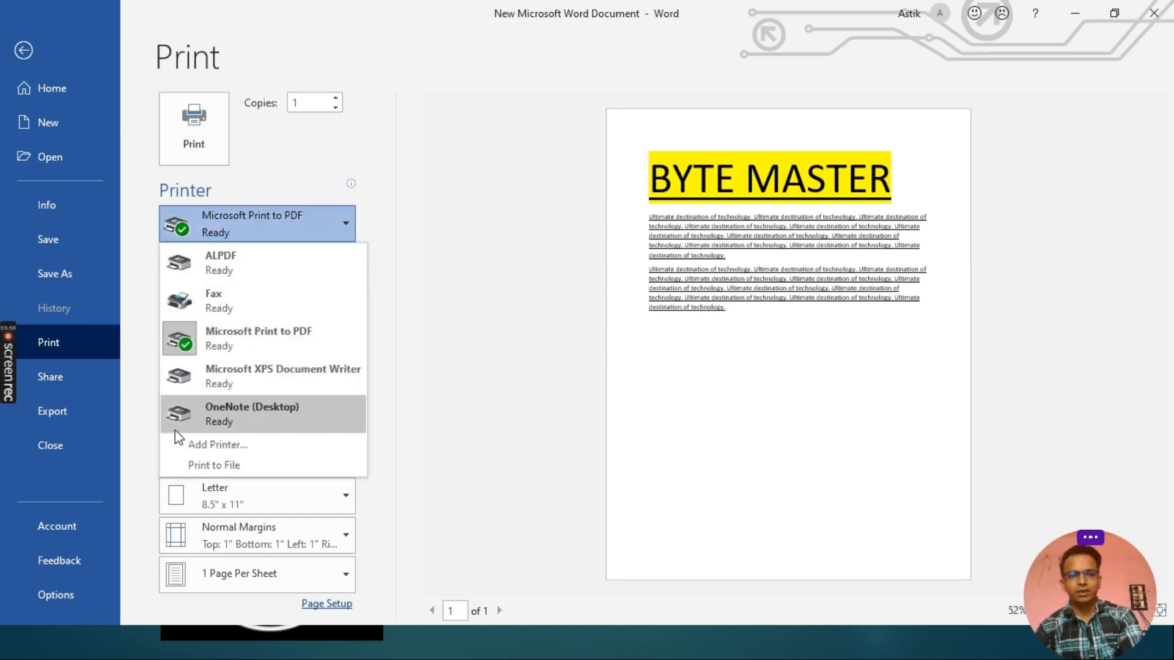
pyautogui.click(520, 177)
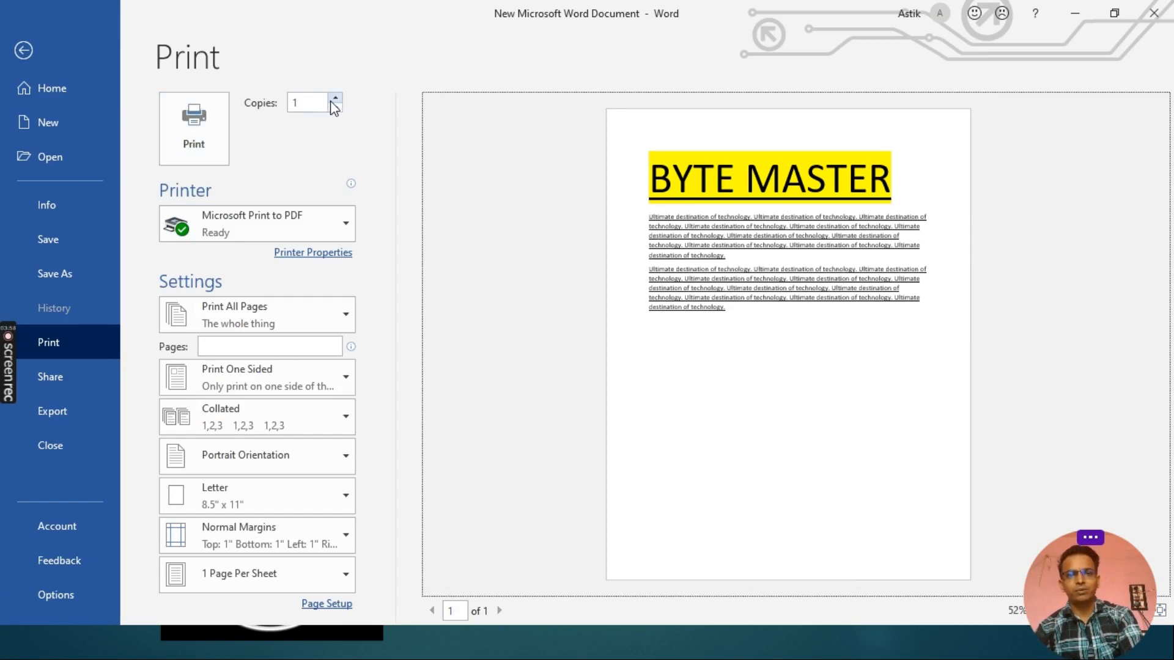
pyautogui.click(25, 51)
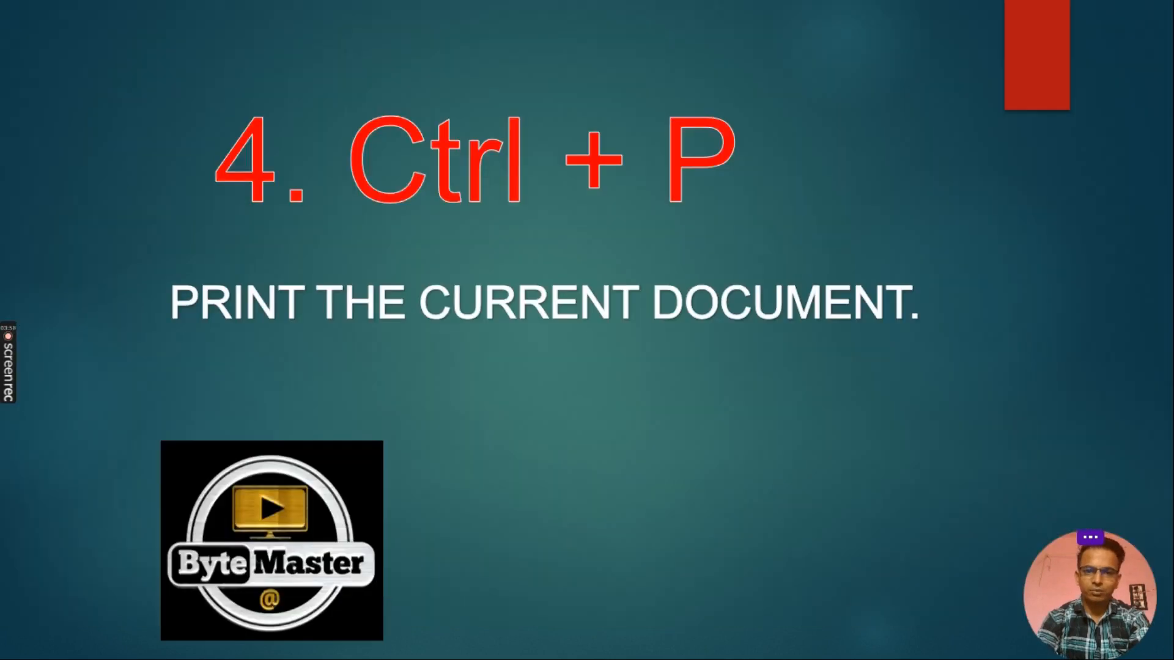
# Advance the slide show to the undo slide, and append "Shiuafs kjsis ksljif kshjis" to the second paragraph in Word
pyautogui.press('Right')
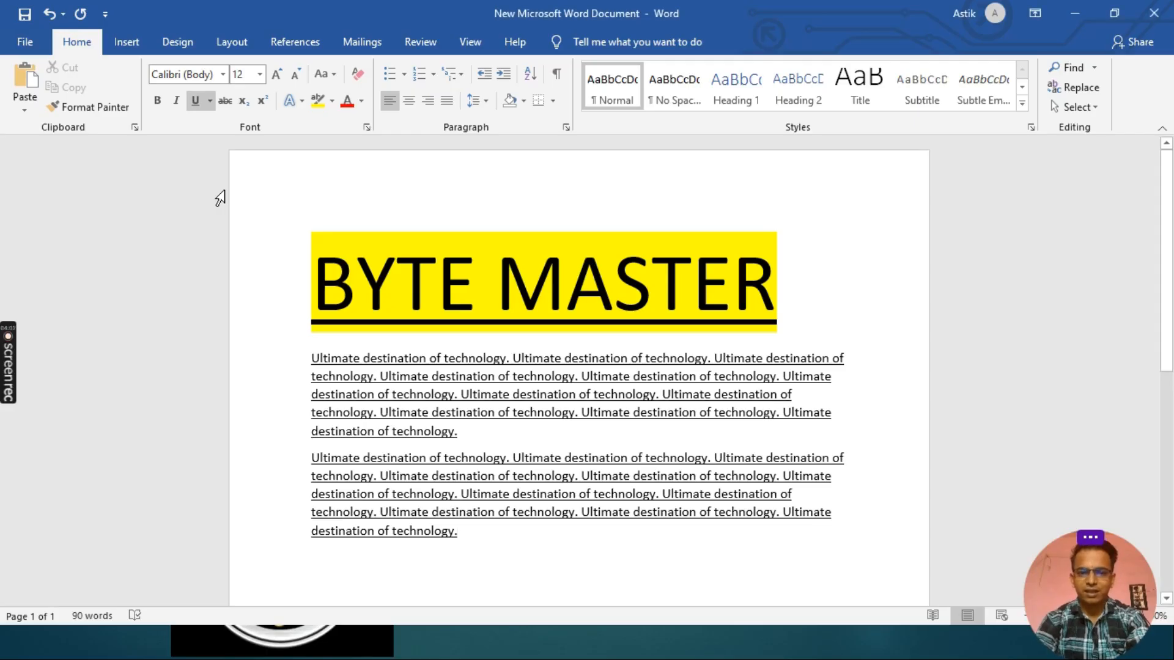
pyautogui.write('Shiuafs k')
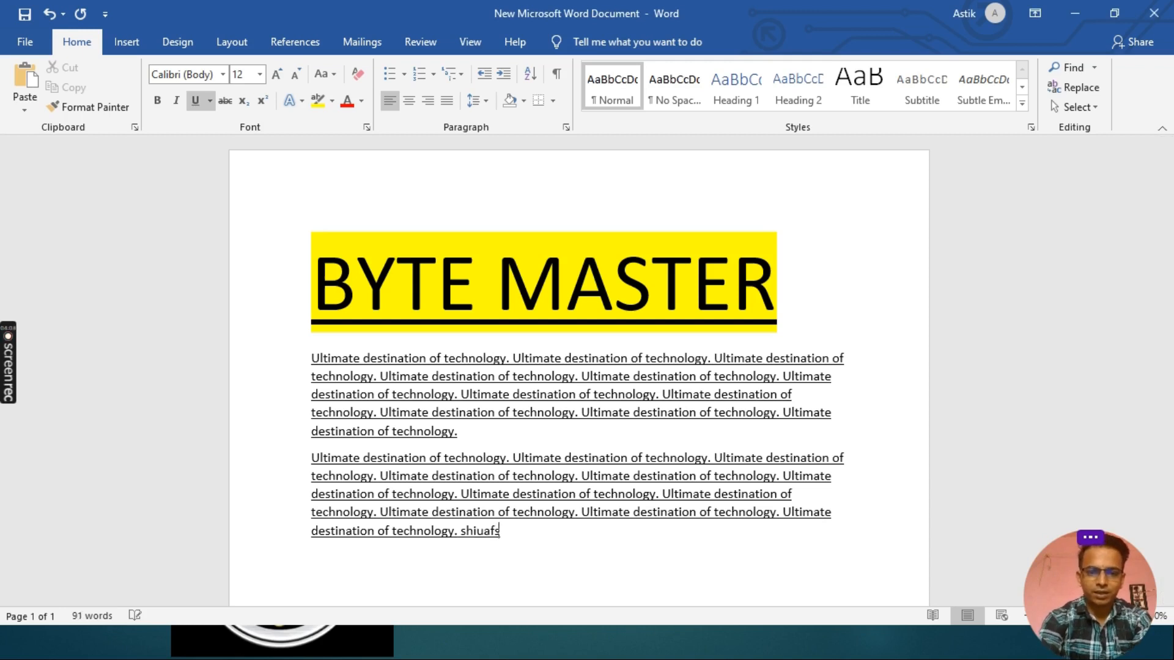
pyautogui.write('jsis ksljit')
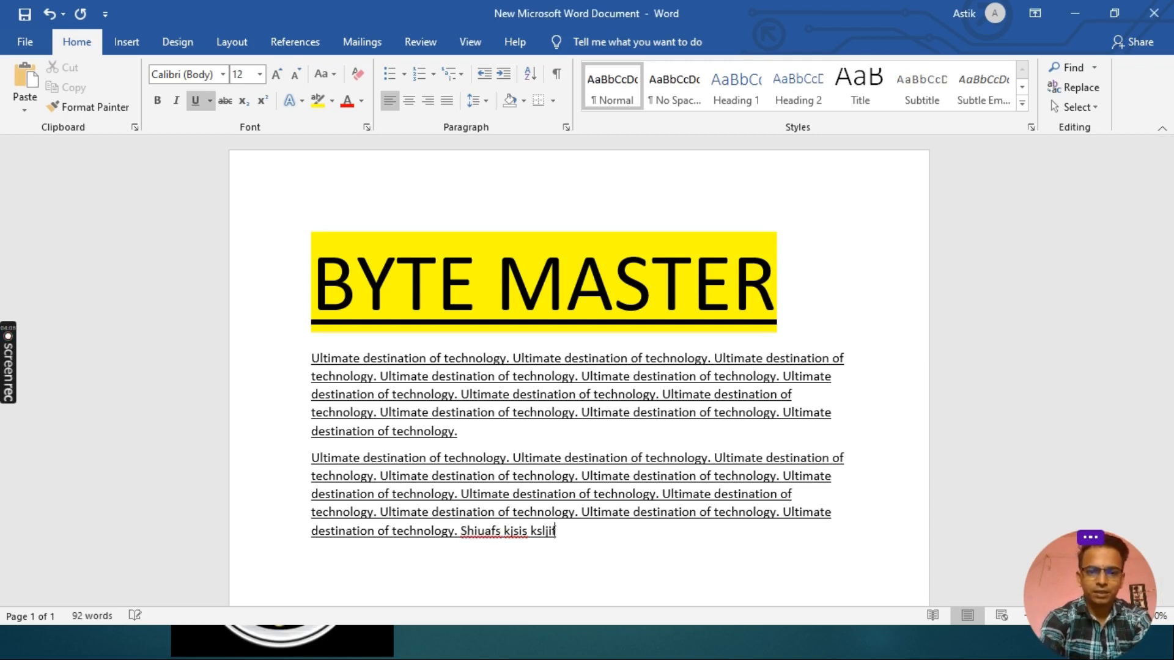
pyautogui.write(' kshjis')
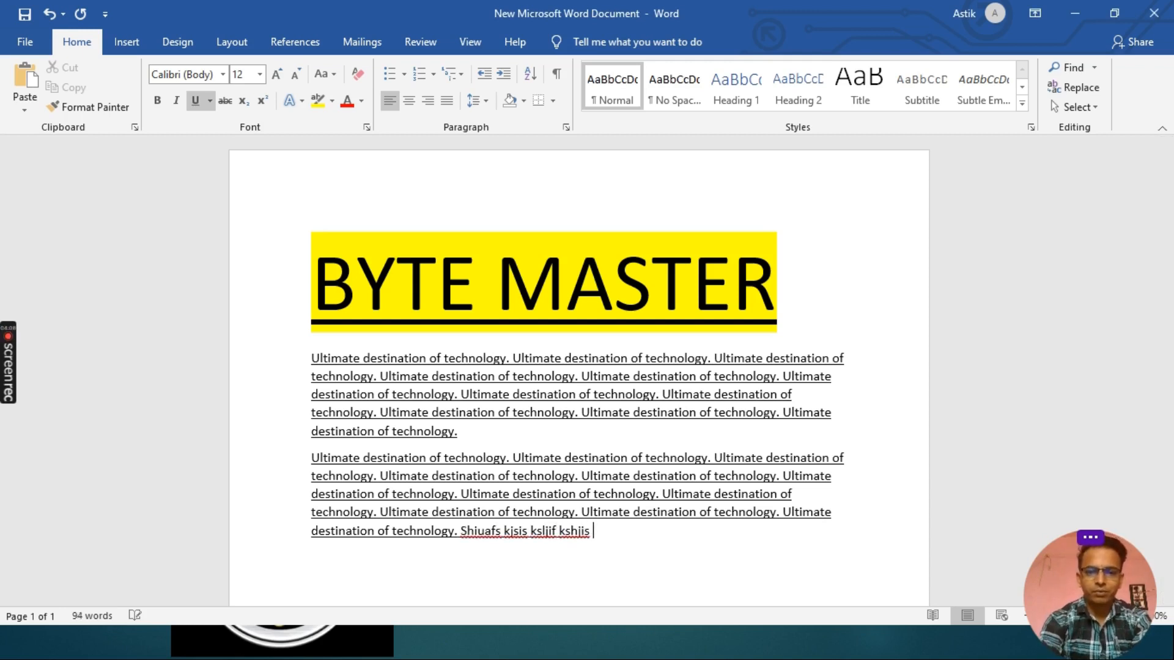
# Delete the sample text "Shiuafs kjsis ksljif kshjis" from the end of the second paragraph
pyautogui.press('BackSpace')
pyautogui.press('BackSpace')
pyautogui.press('BackSpace')
pyautogui.press('BackSpace')
pyautogui.press('BackSpace')
pyautogui.press('BackSpace')
pyautogui.press('BackSpace')
pyautogui.press('BackSpace')
pyautogui.press('BackSpace')
pyautogui.press('BackSpace')
pyautogui.press('BackSpace')
pyautogui.press('BackSpace')
pyautogui.press('BackSpace')
pyautogui.press('BackSpace')
pyautogui.press('BackSpace')
pyautogui.press('BackSpace')
pyautogui.press('BackSpace')
pyautogui.press('BackSpace')
pyautogui.press('BackSpace')
pyautogui.press('BackSpace')
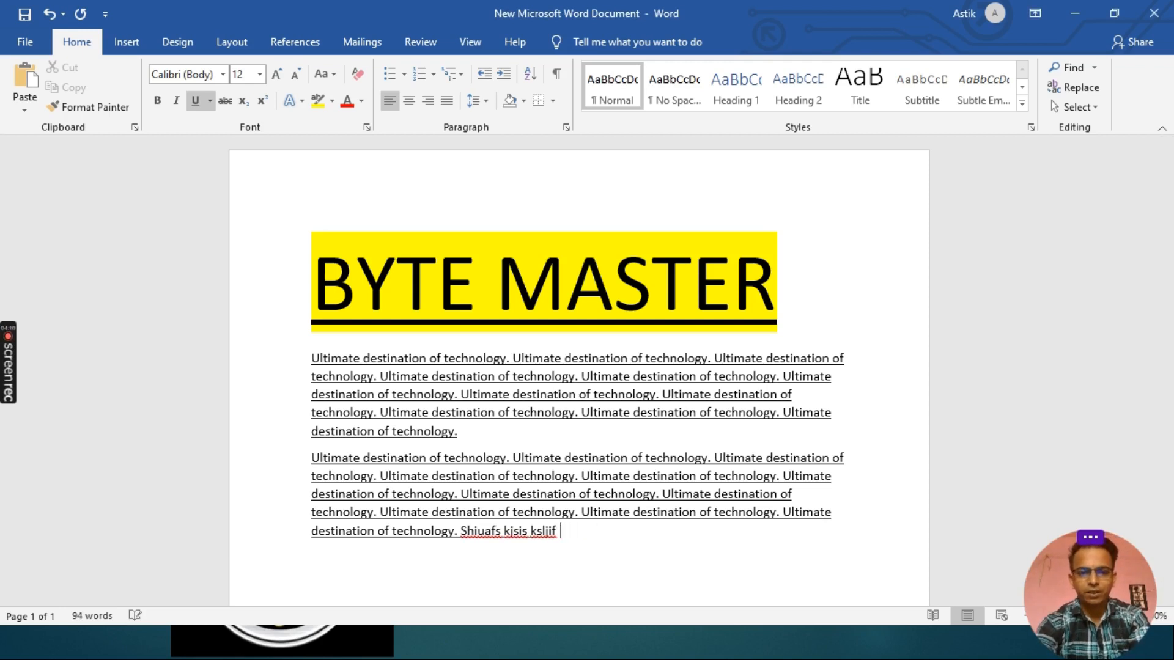
pyautogui.press('BackSpace')
pyautogui.press('BackSpace')
pyautogui.press('BackSpace')
pyautogui.press('BackSpace')
pyautogui.press('BackSpace')
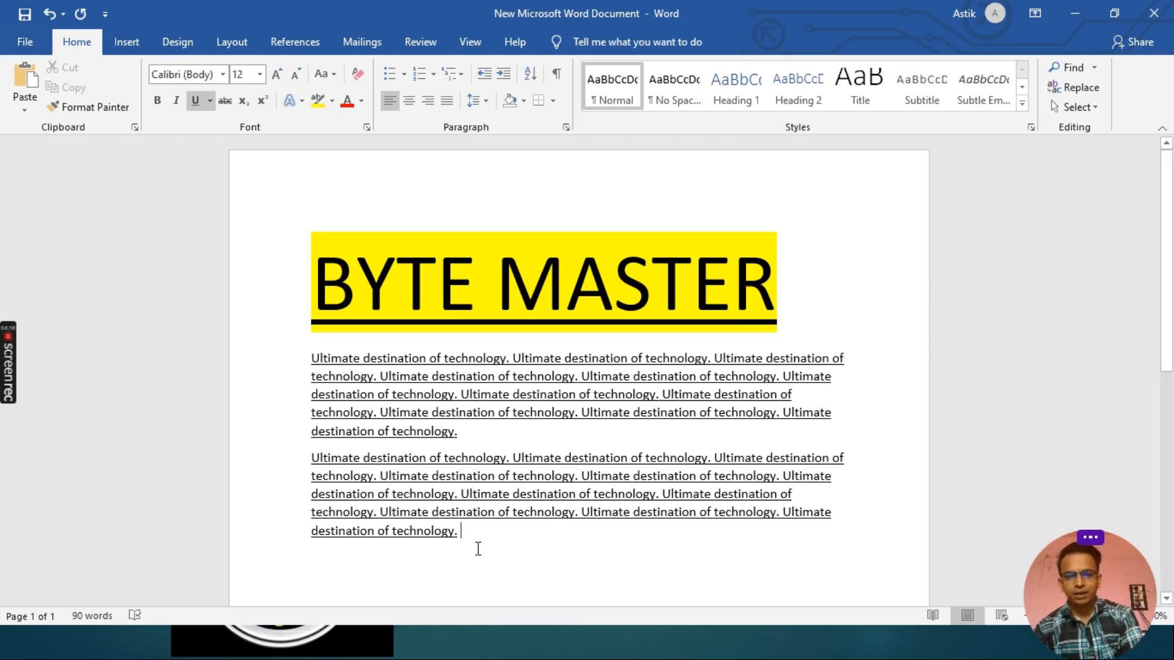
# Delete both body paragraphs below the BYTE MASTER title, and undo the deletion
pyautogui.moveTo(478, 547); pyautogui.dragTo(242, 354)
pyautogui.press('Delete')
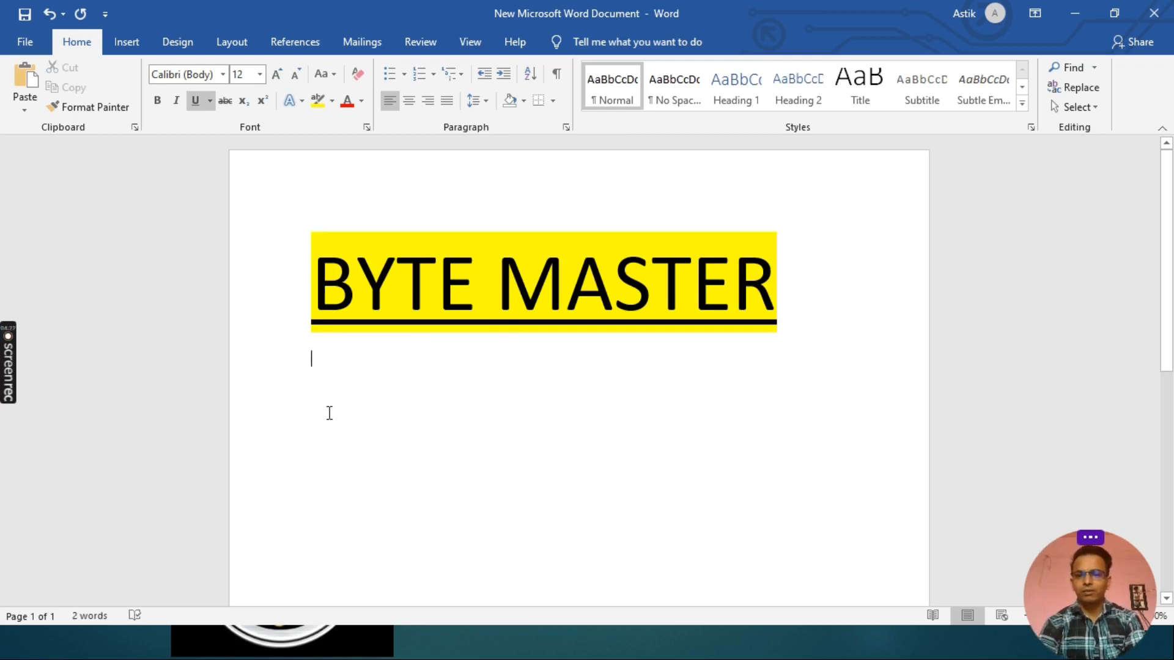
pyautogui.hotkey('ctrl', 'z')
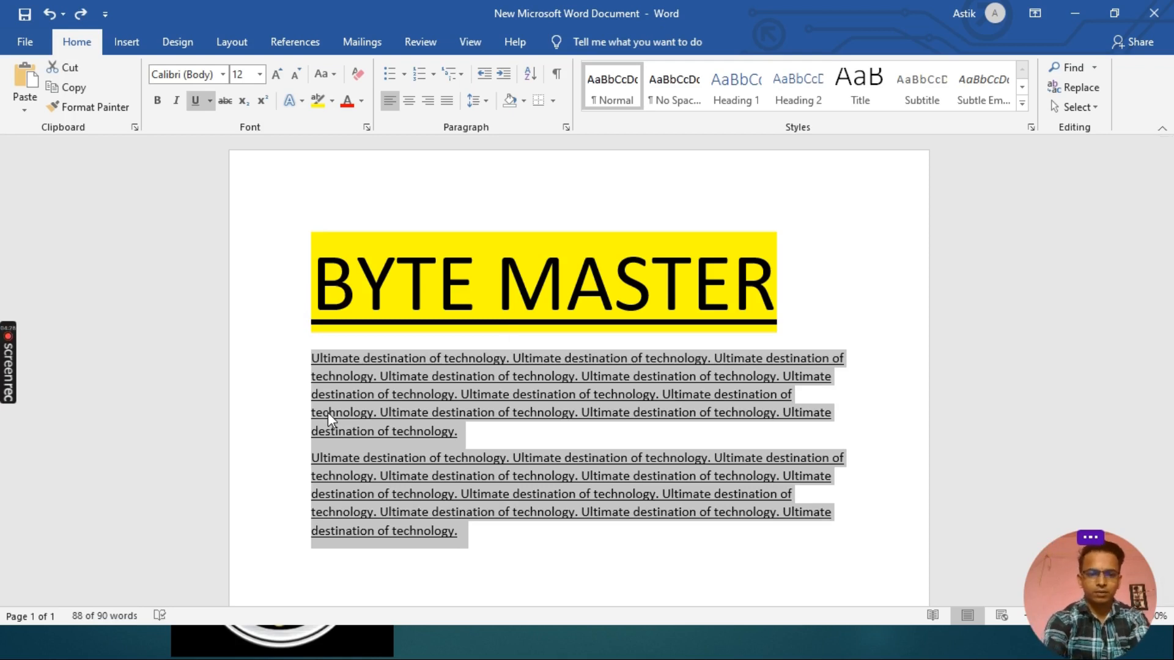
# Bring back the sample text starting with "Shiuafs kjsis" at the end of the second paragraph
pyautogui.hotkey('ctrl', 'End')
pyautogui.write('Shi')
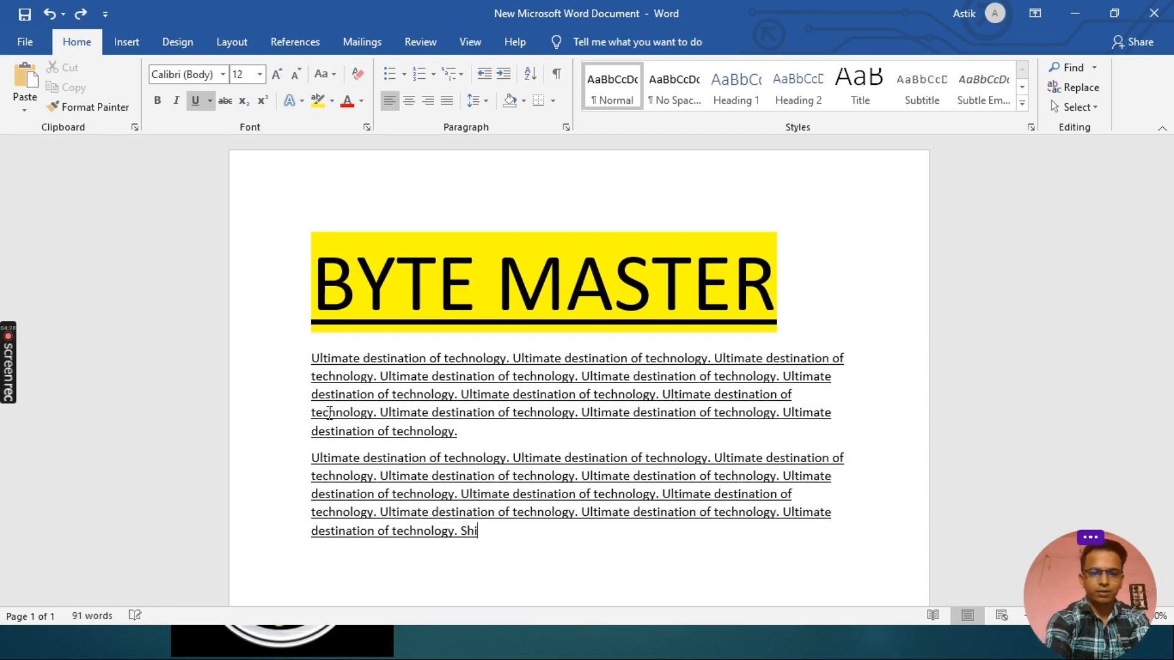
pyautogui.write('uafs kjsis ksljif kshj')
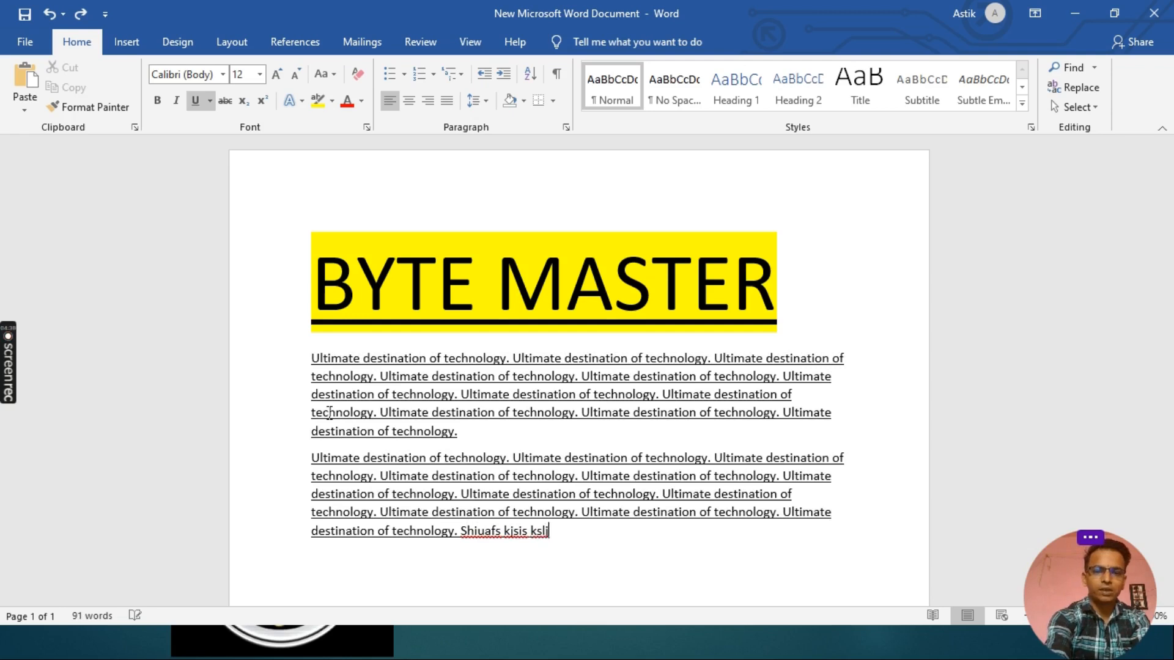
# Remove the restored sample text so the second paragraph ends with "destination of technology."
pyautogui.press('BackSpace')
pyautogui.press('BackSpace')
pyautogui.press('BackSpace')
pyautogui.press('BackSpace')
pyautogui.press('BackSpace')
pyautogui.press('BackSpace')
pyautogui.press('BackSpace')
pyautogui.press('BackSpace')
pyautogui.press('BackSpace')
pyautogui.press('BackSpace')
pyautogui.press('BackSpace')
pyautogui.press('BackSpace')
pyautogui.press('BackSpace')
pyautogui.press('BackSpace')
pyautogui.press('BackSpace')
pyautogui.press('BackSpace')
pyautogui.press('BackSpace')
pyautogui.press('BackSpace')
pyautogui.press('BackSpace')
pyautogui.press('BackSpace')
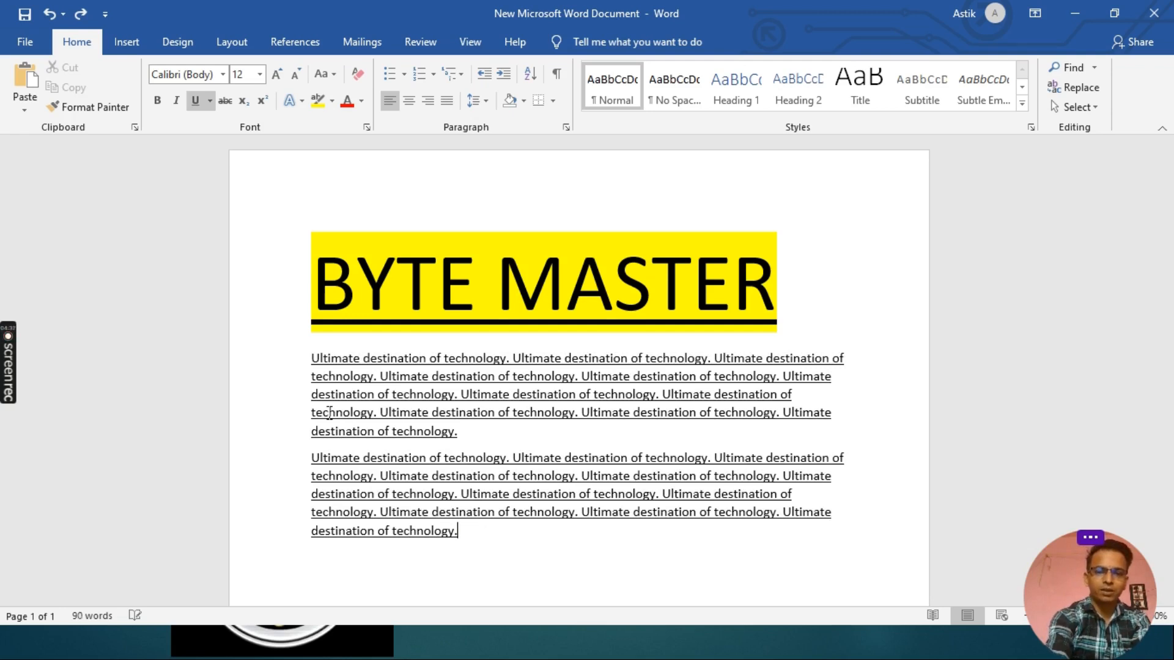
# Redo the entry of "Shiuafs kjsis ksljif kshjis" at the end of the second paragraph
pyautogui.hotkey('ctrl', 'y')
pyautogui.hotkey('ctrl', 'y')
pyautogui.hotkey('ctrl', 'y')
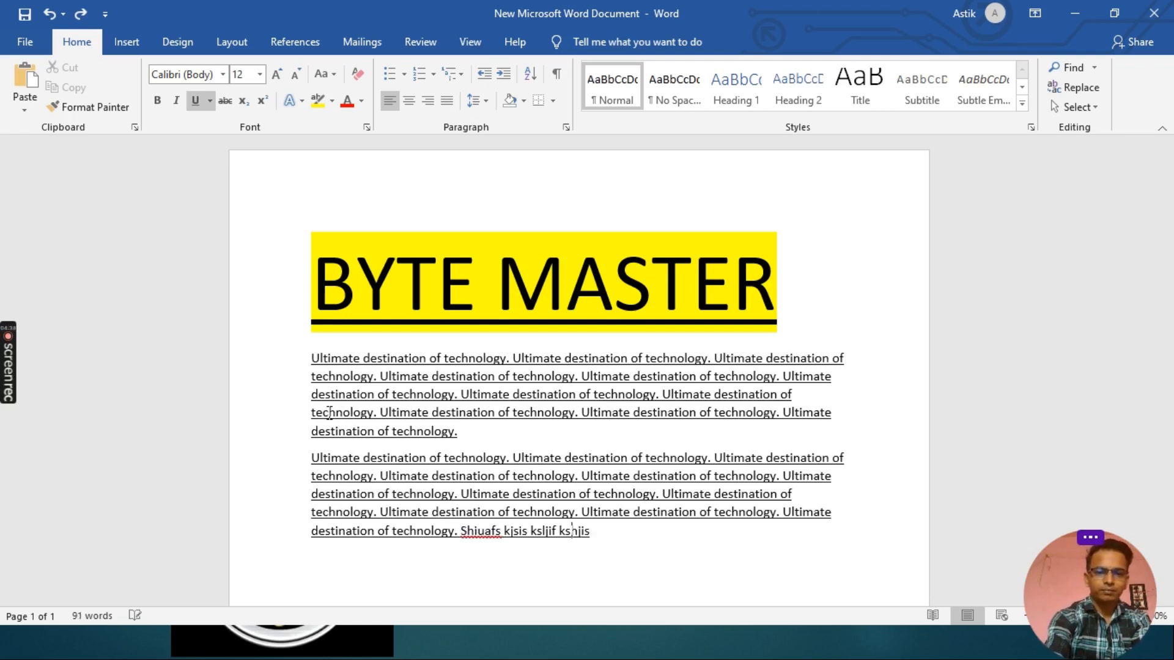
# Switch to the PowerPoint slide show, advance it to the redo slide, and return to the Word document
pyautogui.hotkey('alt', 'Tab')
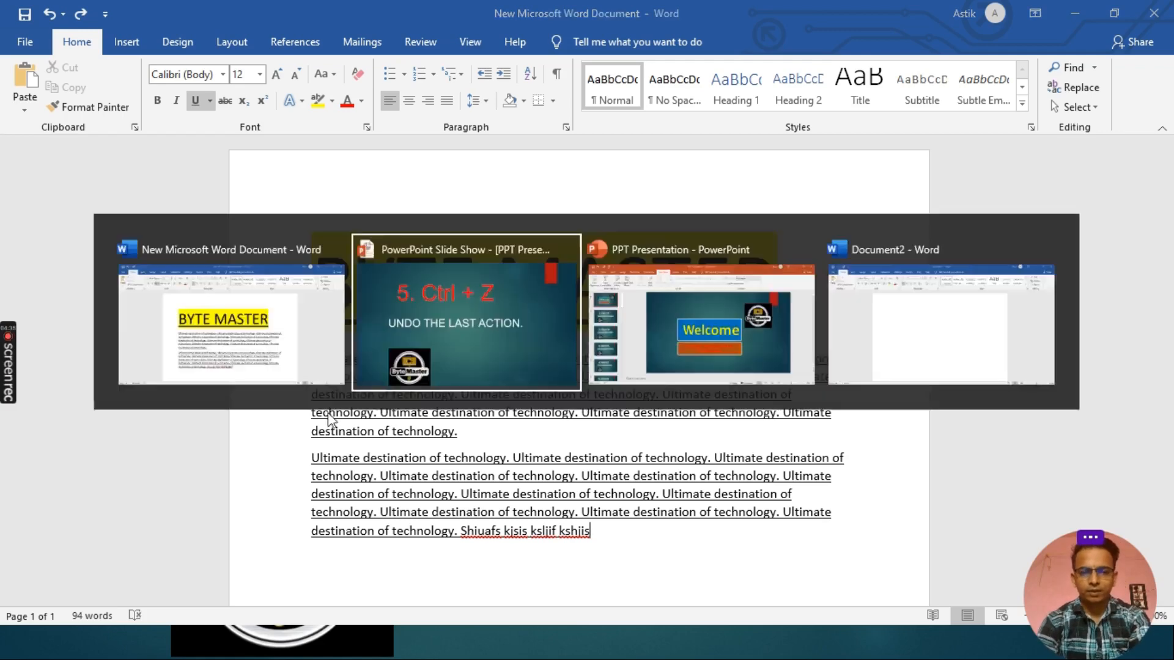
pyautogui.press('Right')
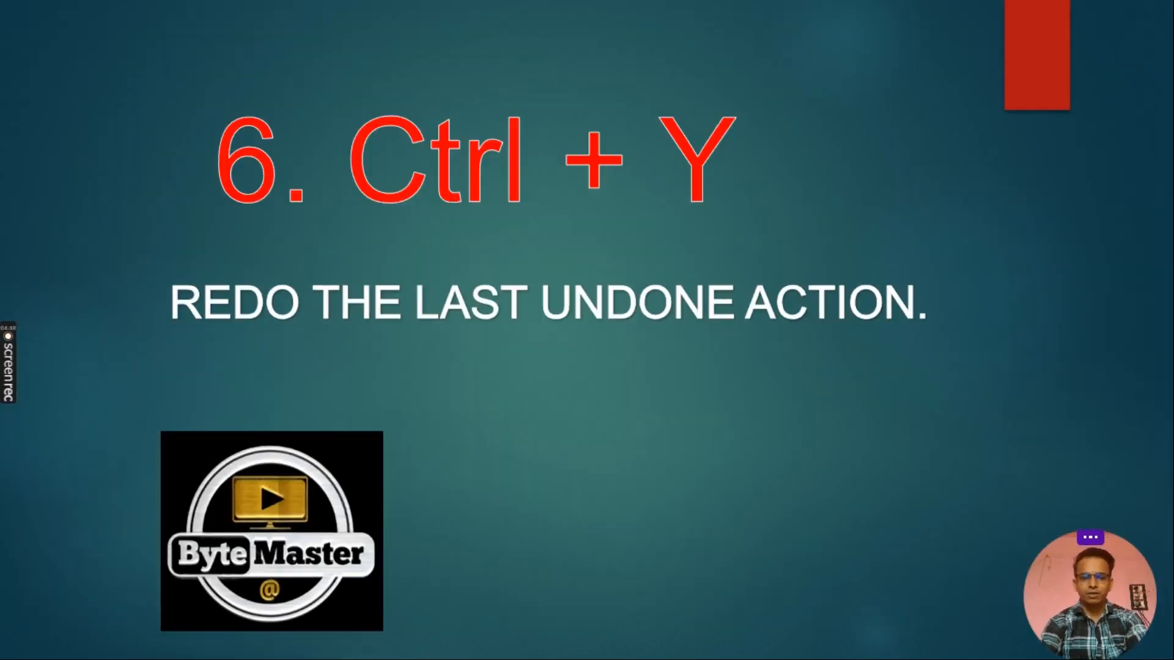
pyautogui.hotkey('alt', 'Tab')
# Remove the redone sample text from the end of the second paragraph
pyautogui.press('BackSpace')
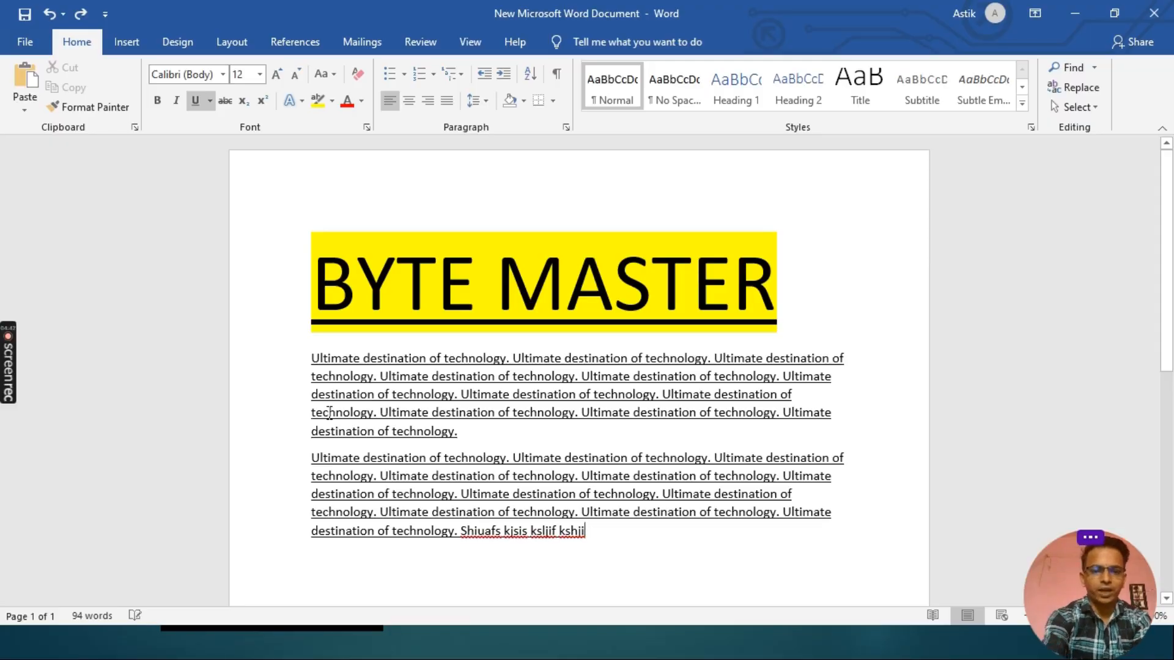
pyautogui.press('BackSpace')
pyautogui.press('BackSpace')
pyautogui.press('BackSpace')
pyautogui.press('BackSpace')
pyautogui.press('BackSpace')
pyautogui.press('BackSpace')
pyautogui.press('BackSpace')
pyautogui.press('BackSpace')
pyautogui.press('BackSpace')
pyautogui.press('BackSpace')
pyautogui.press('BackSpace')
pyautogui.press('BackSpace')
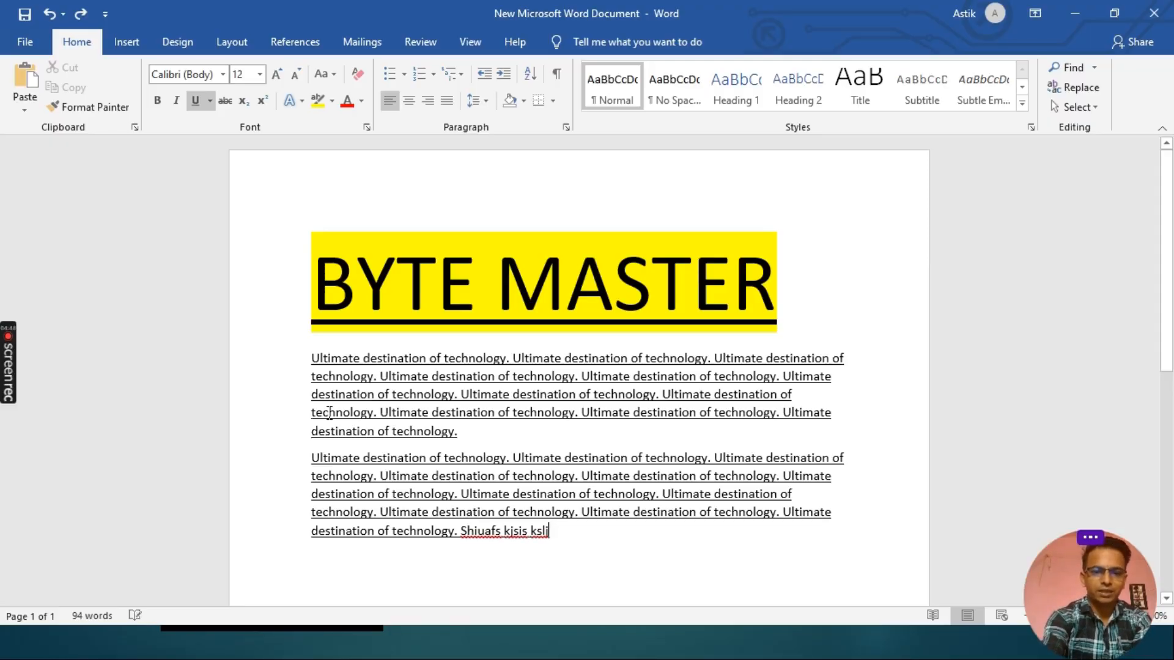
pyautogui.press('BackSpace')
pyautogui.press('BackSpace')
pyautogui.press('BackSpace')
pyautogui.press('BackSpace')
pyautogui.press('BackSpace')
pyautogui.press('BackSpace')
pyautogui.press('BackSpace')
pyautogui.press('BackSpace')
pyautogui.press('BackSpace')
pyautogui.press('BackSpace')
pyautogui.press('BackSpace')
pyautogui.press('BackSpace')
pyautogui.press('BackSpace')
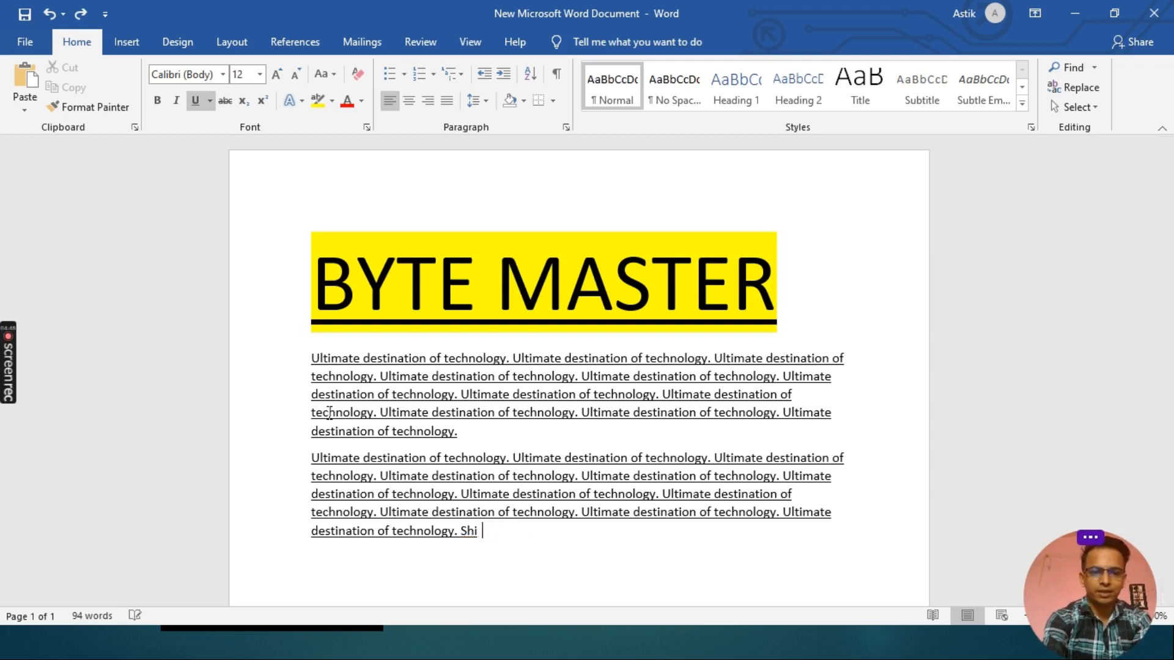
# Redo the deletion of both body paragraphs, and undo it to restore them
pyautogui.hotkey('ctrl', 'y')
pyautogui.hotkey('ctrl', 'y')
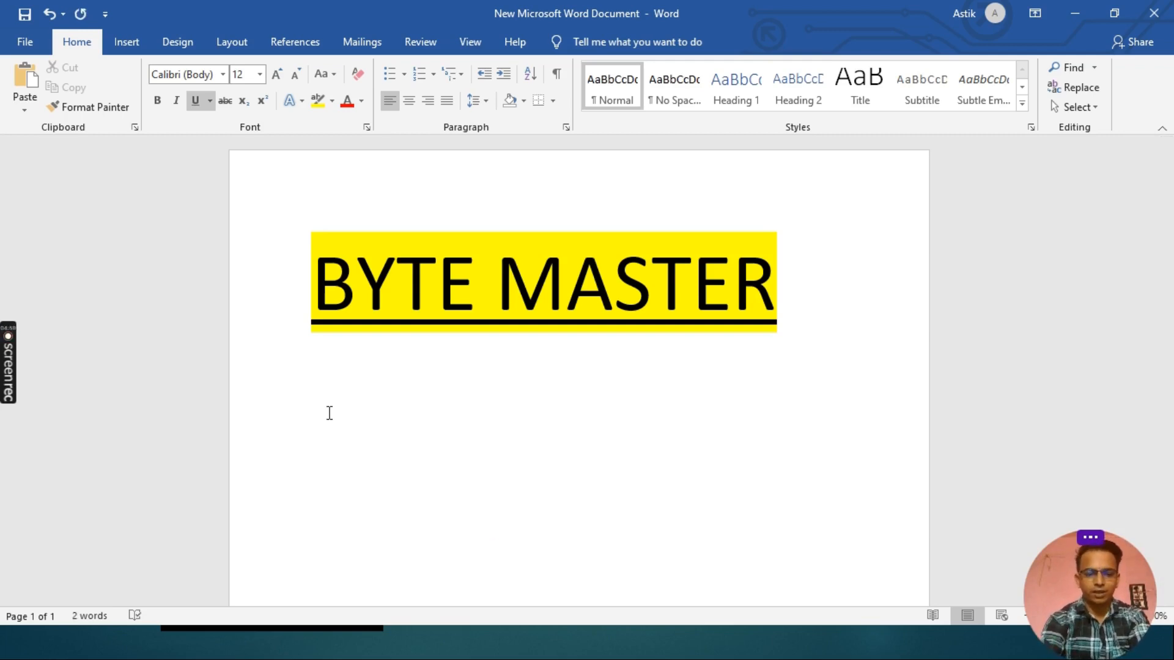
pyautogui.hotkey('ctrl', 'z')
pyautogui.hotkey('ctrl', 'y')
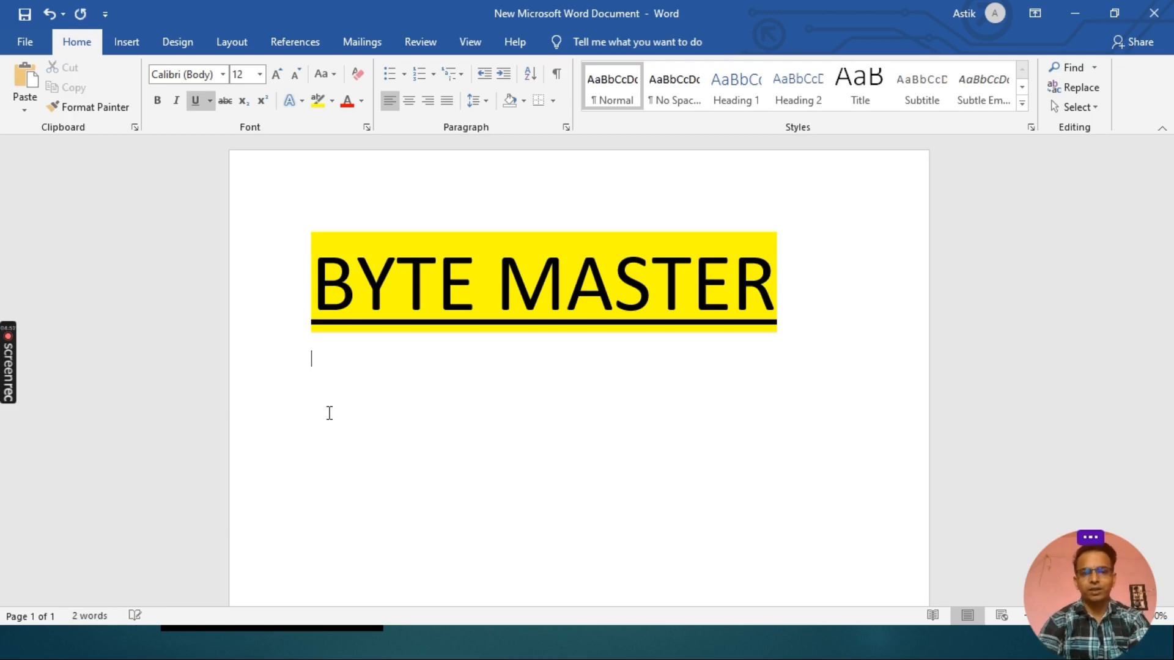
pyautogui.hotkey('ctrl', 'z')
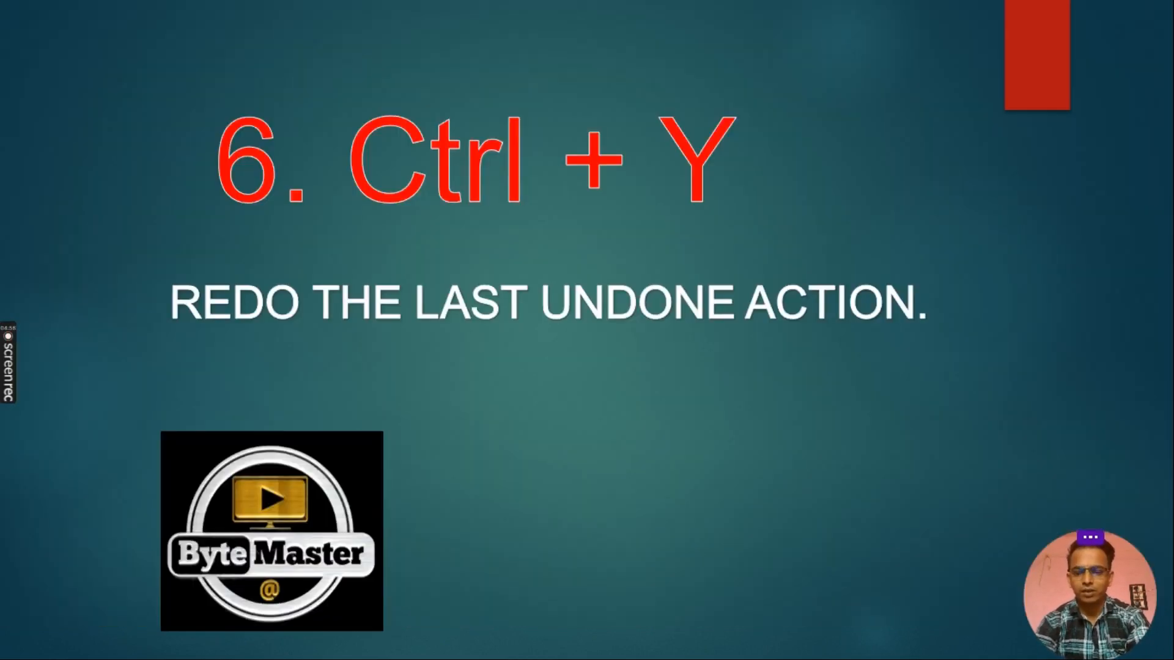
# Revisit the undo slide, advance the slide show to the slide about cutting, and return to the Word document
pyautogui.press('Left')
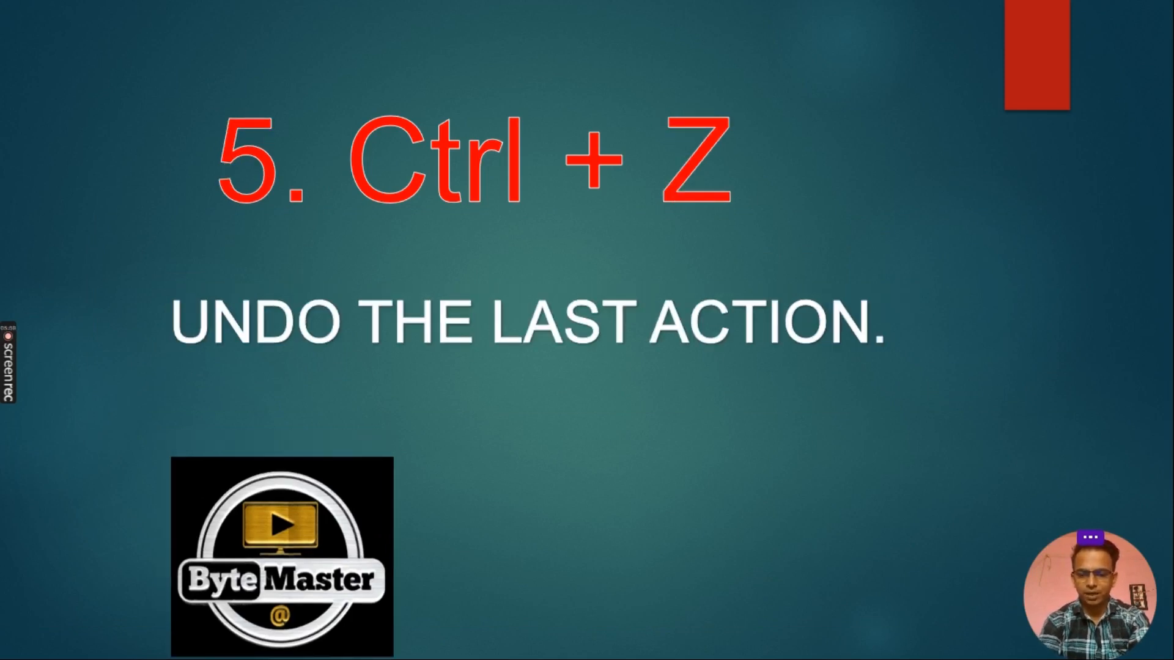
pyautogui.press('Right')
pyautogui.press('Right')
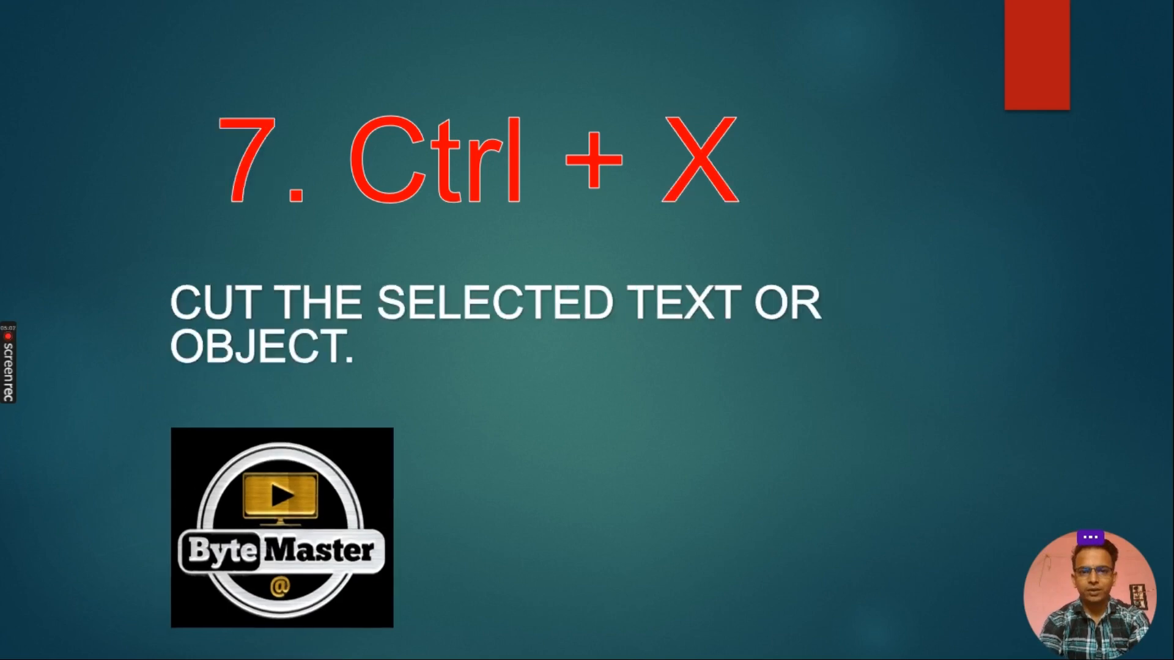
pyautogui.hotkey('alt', 'Tab')
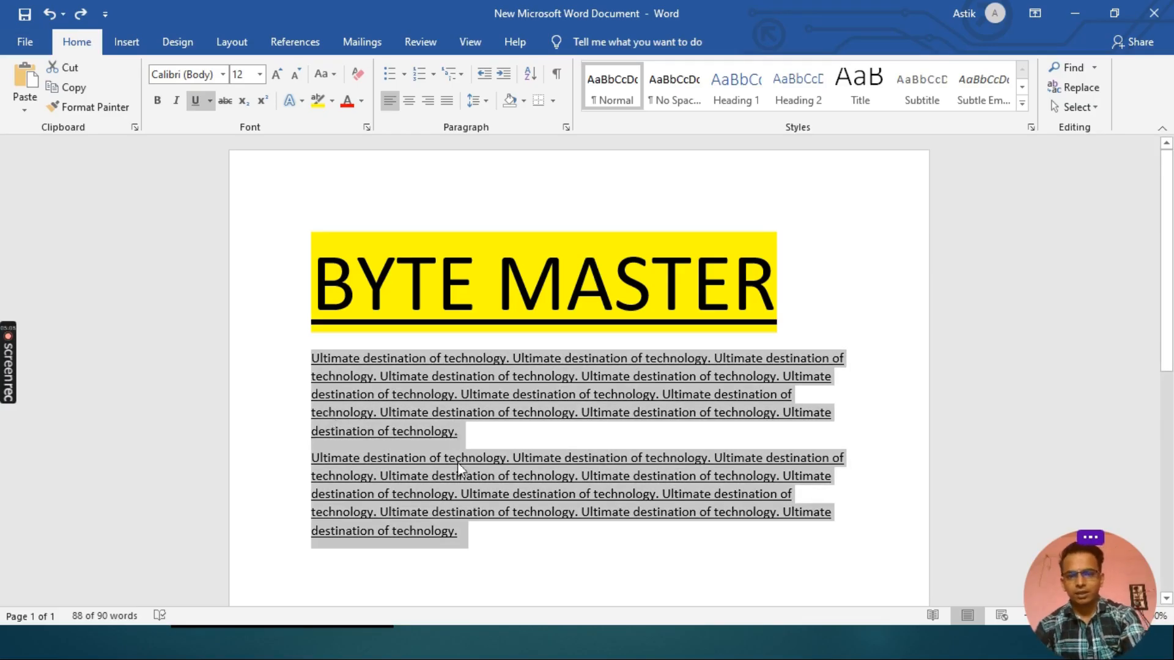
# Cut the BYTE MASTER title line from the document, and undo the cut
pyautogui.click(505, 542)
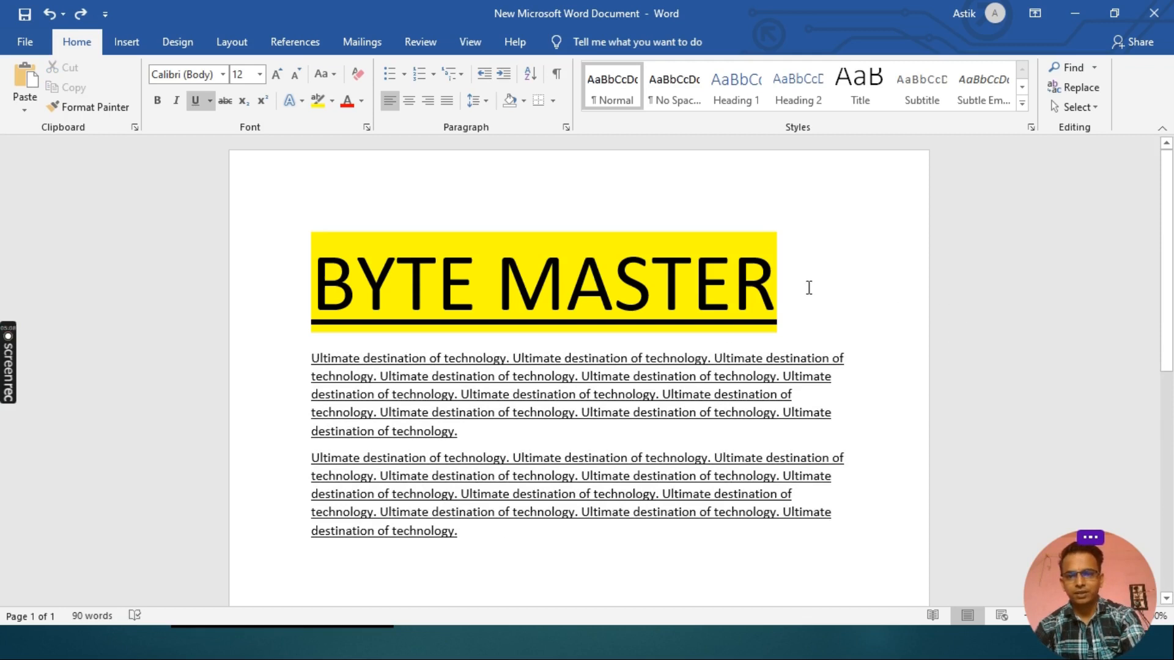
pyautogui.moveTo(809, 288); pyautogui.dragTo(311, 281)
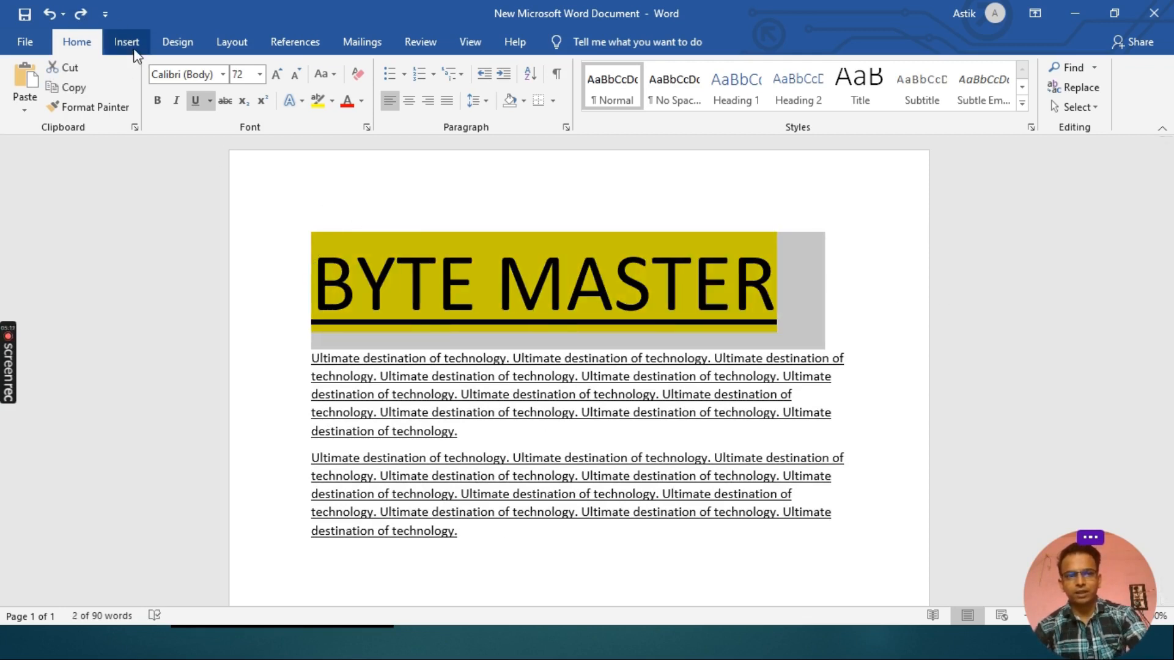
pyautogui.click(69, 67)
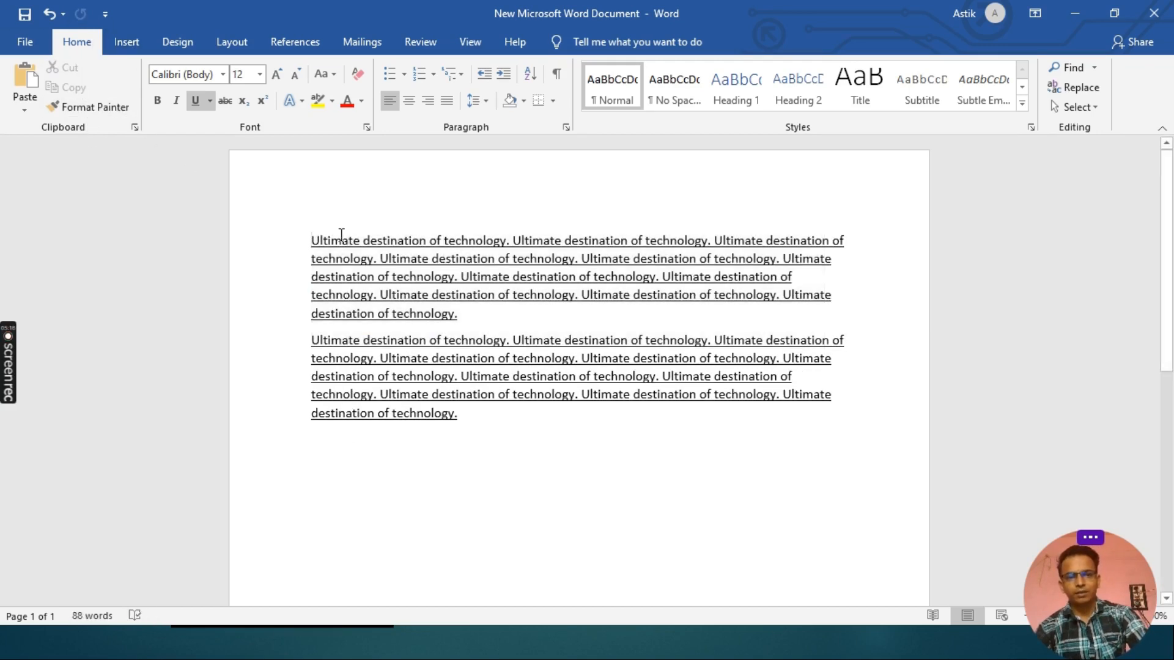
pyautogui.hotkey('ctrl', 'z')
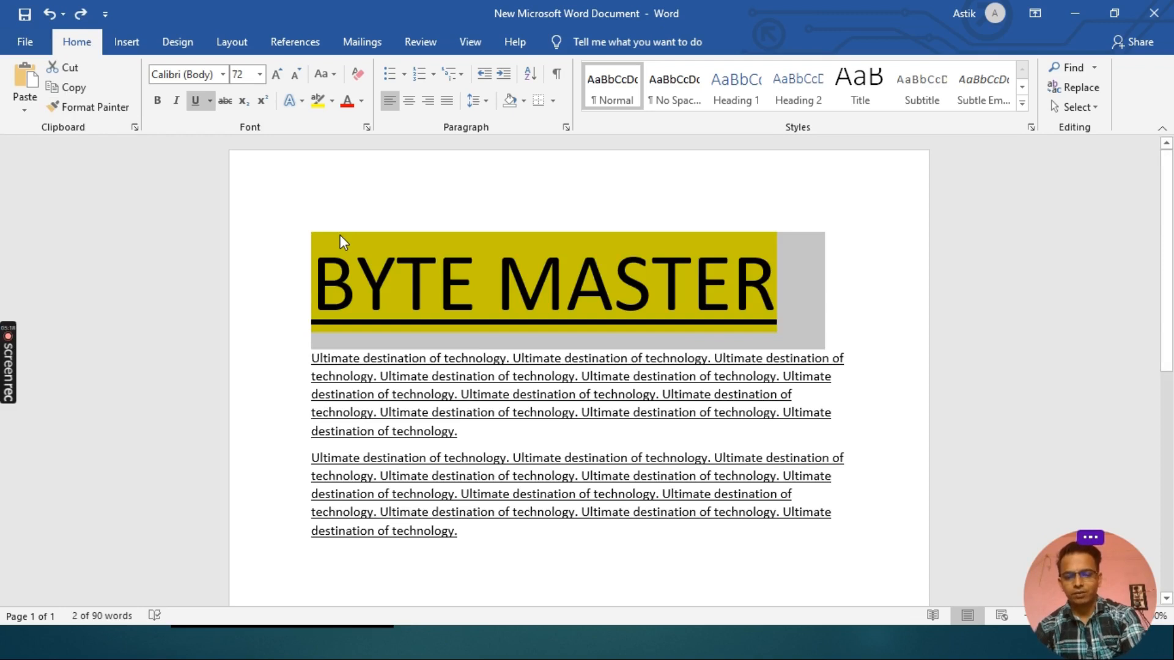
# Cut the BYTE MASTER title line and paste it below the second paragraph
pyautogui.hotkey('ctrl', 'x')
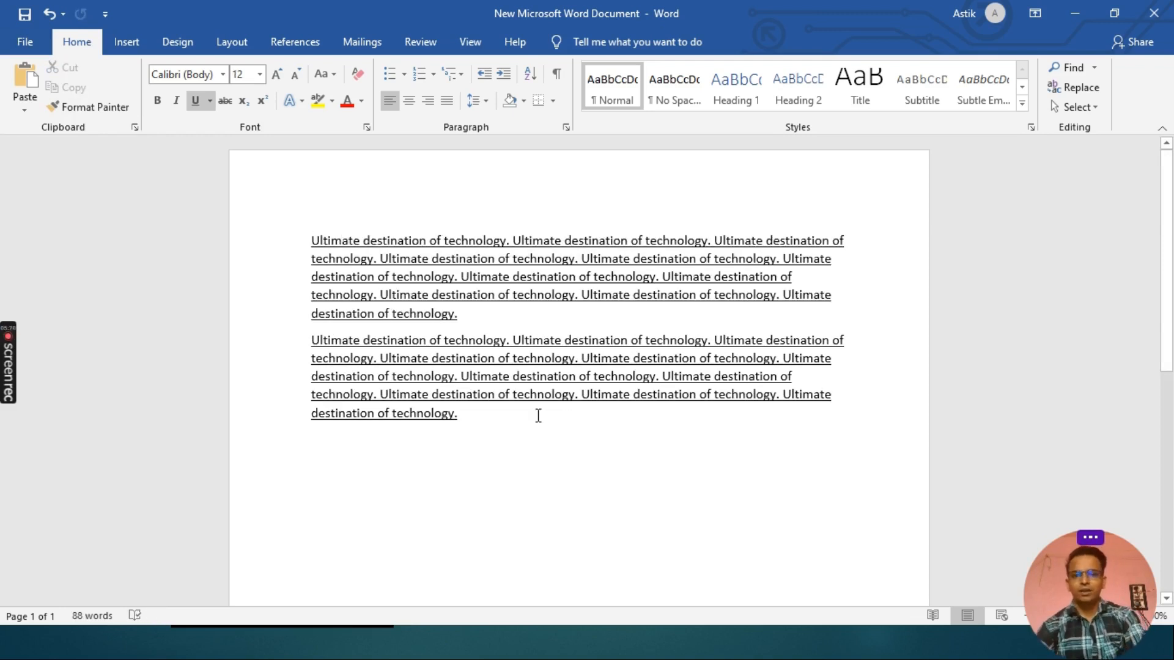
pyautogui.click(574, 490)
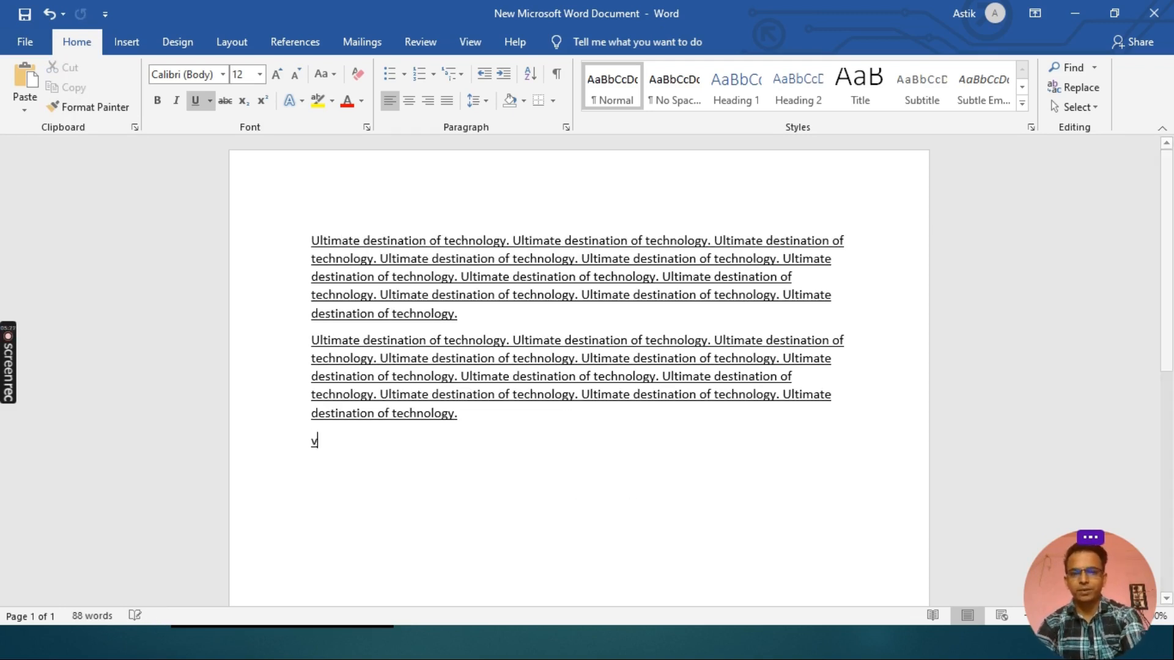
pyautogui.write('v')
pyautogui.press('BackSpace')
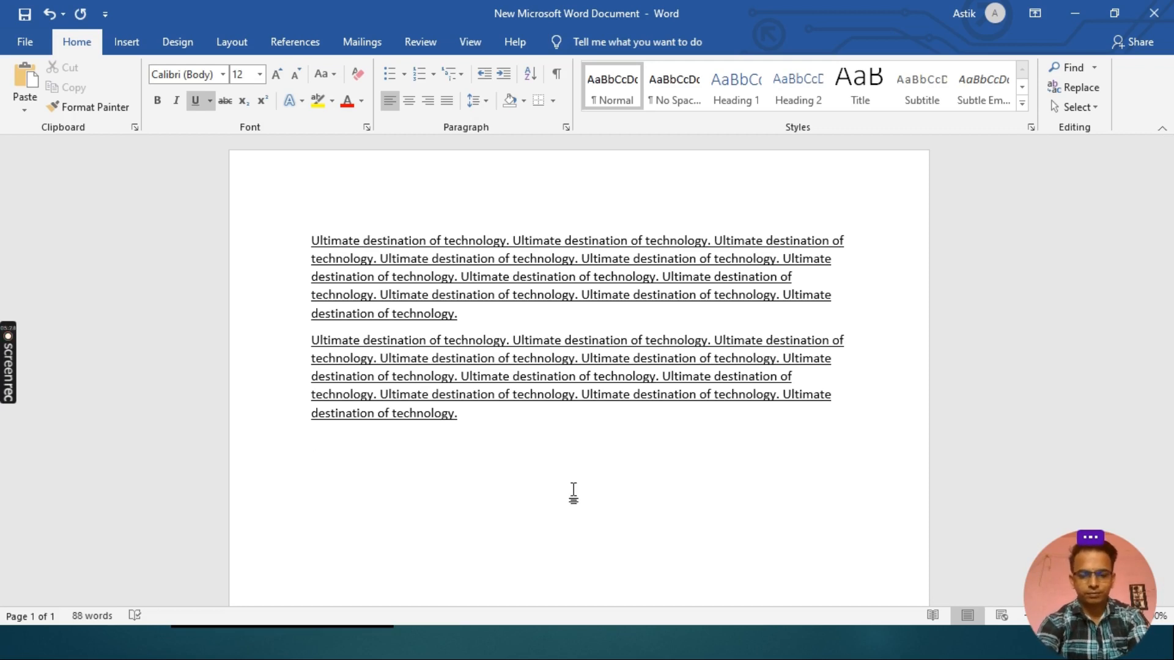
pyautogui.hotkey('ctrl', 'v')
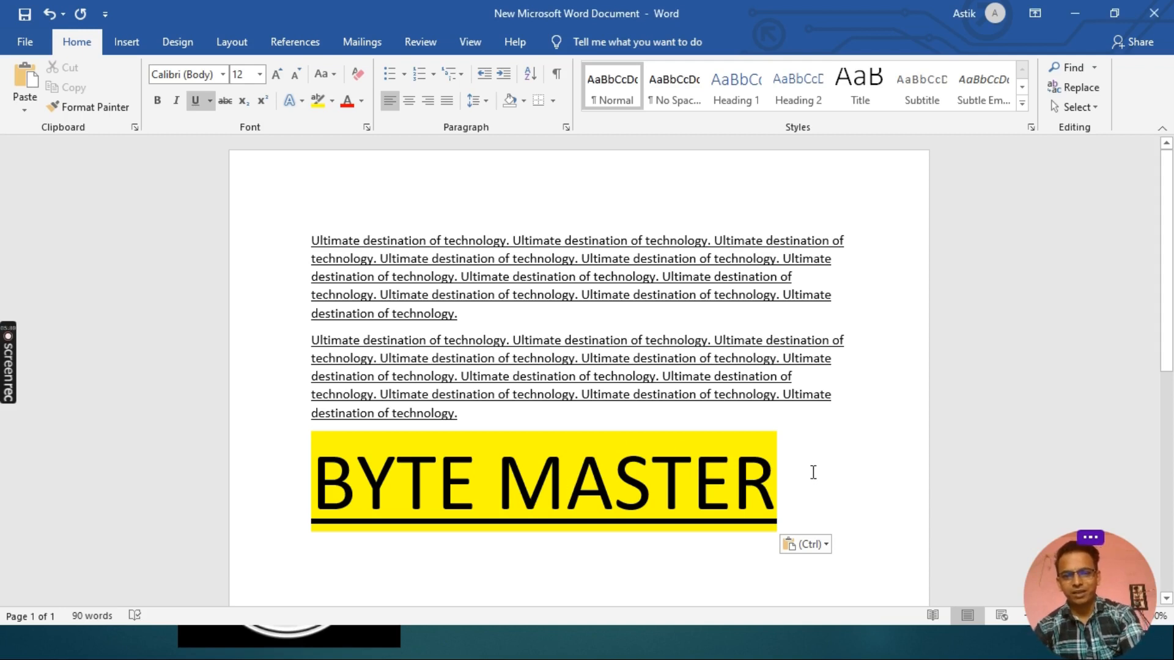
# Paste a copy of the BYTE MASTER title above the first paragraph
pyautogui.moveTo(876, 484); pyautogui.dragTo(252, 487)
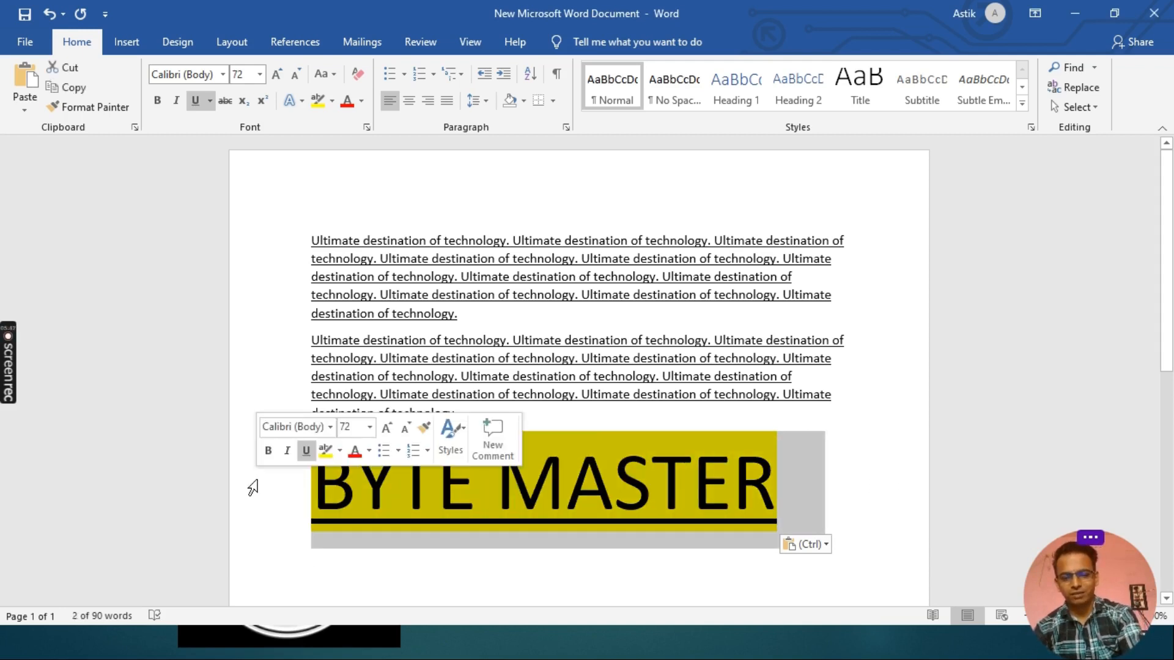
pyautogui.click(370, 218)
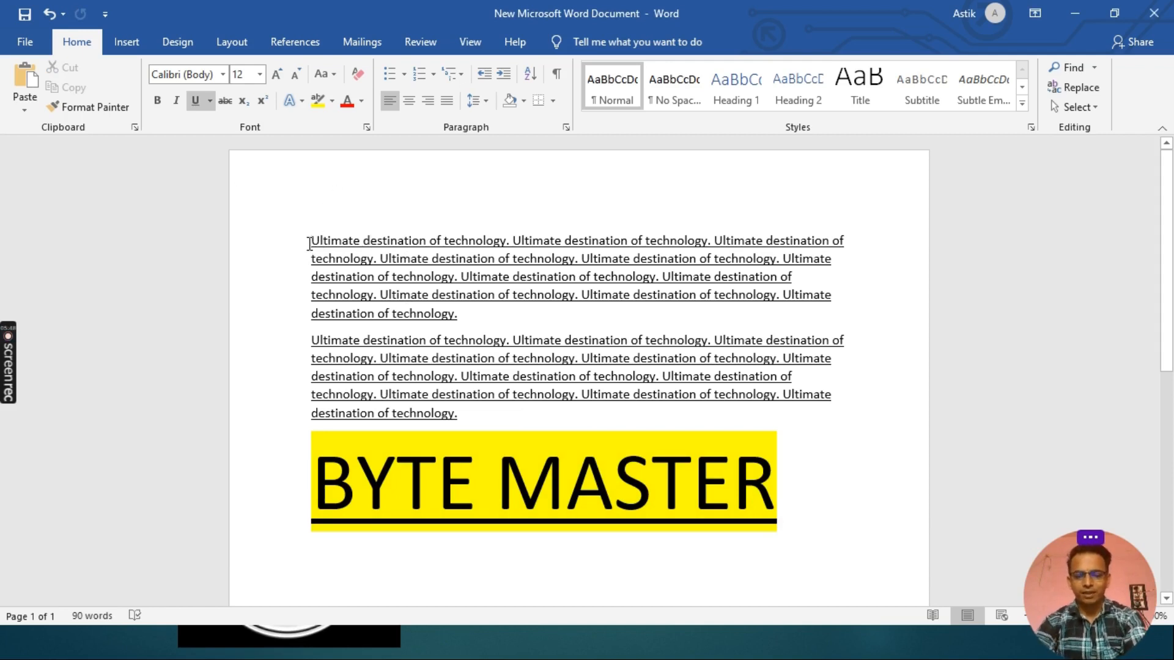
pyautogui.hotkey('ctrl', 'v')
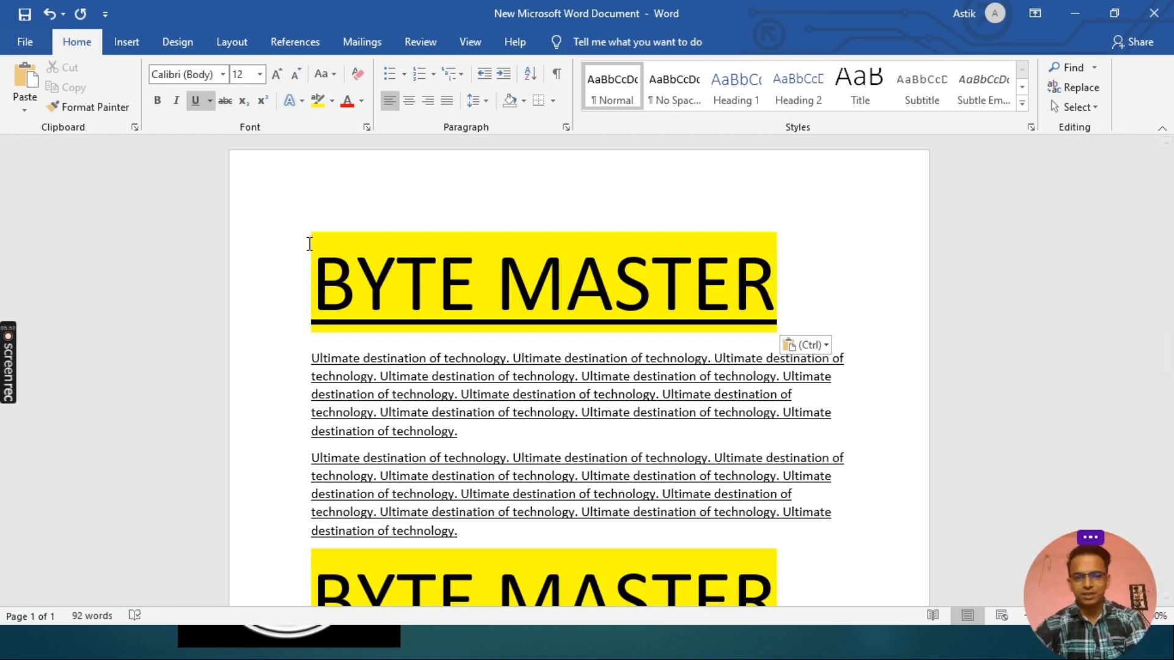
pyautogui.scroll(-2, 380, 379)
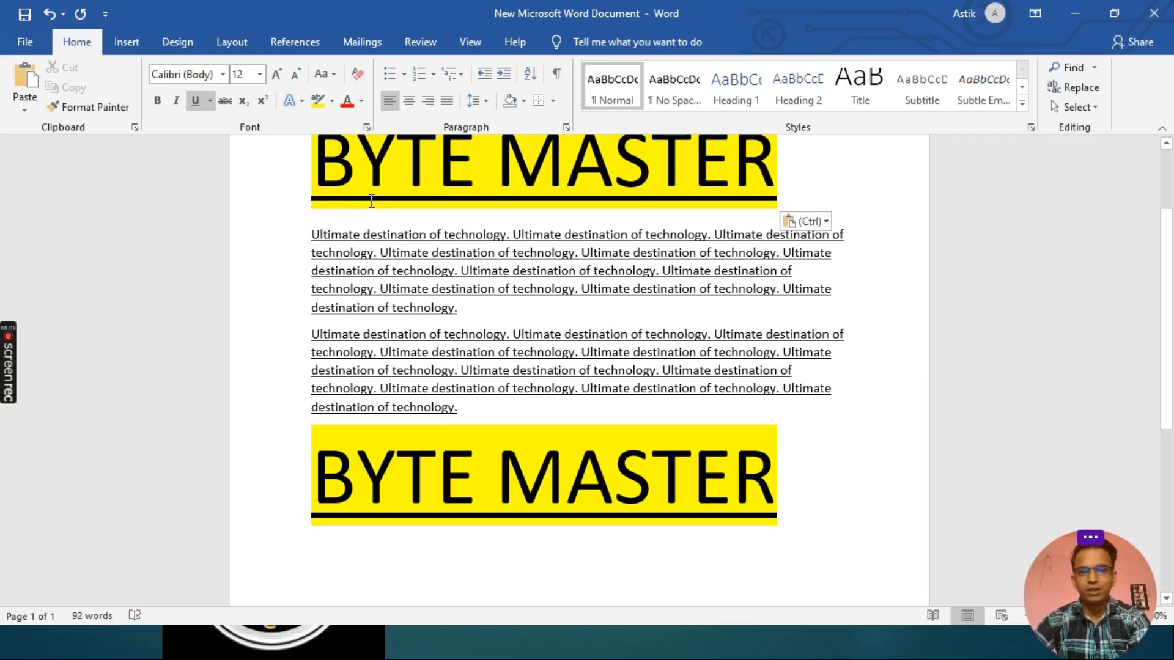
pyautogui.scroll(3, 383, 232)
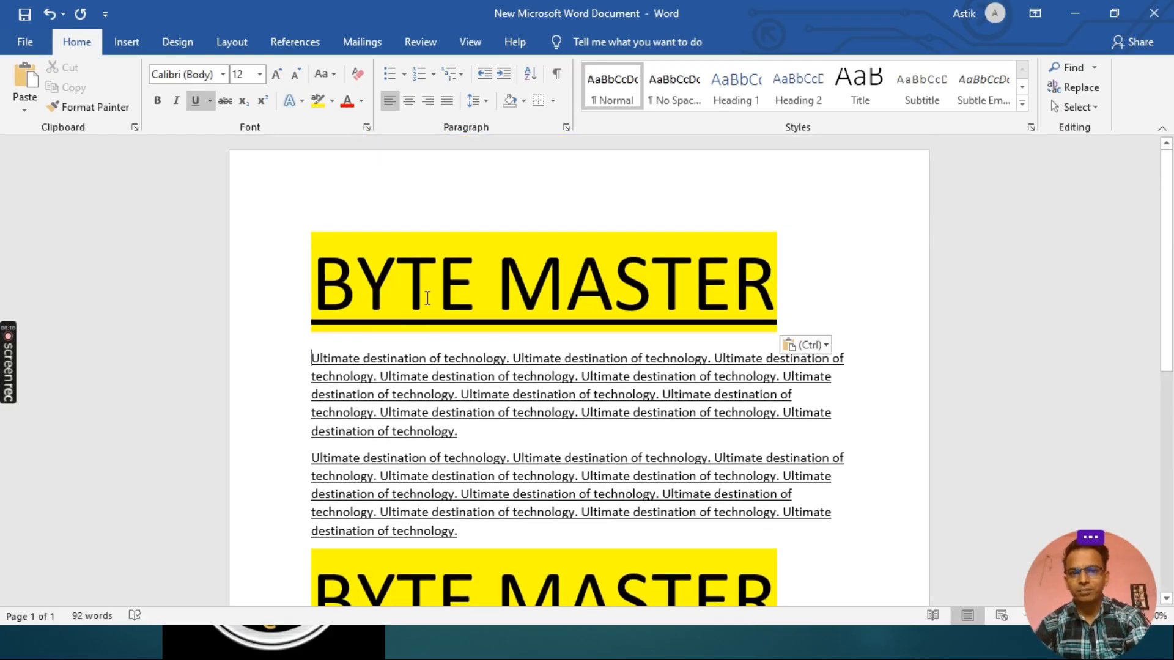
# Paste four more copies of the BYTE MASTER title at the end of the document
pyautogui.scroll(-5, 629, 279)
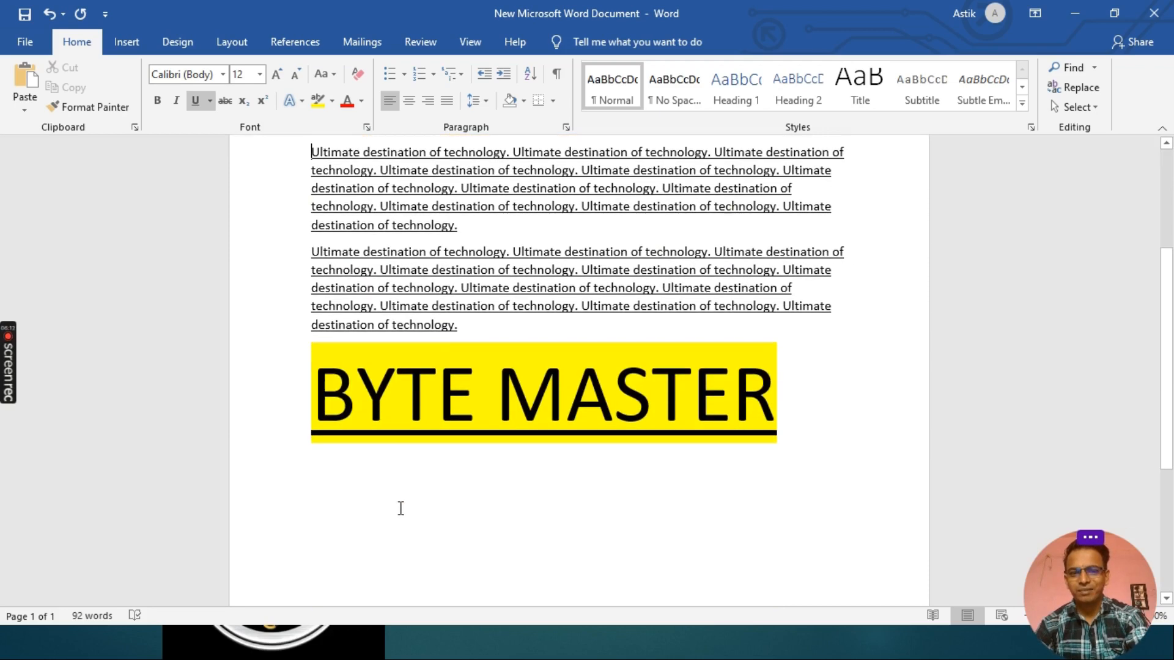
pyautogui.click(396, 506)
pyautogui.hotkey('ctrl', 'v')
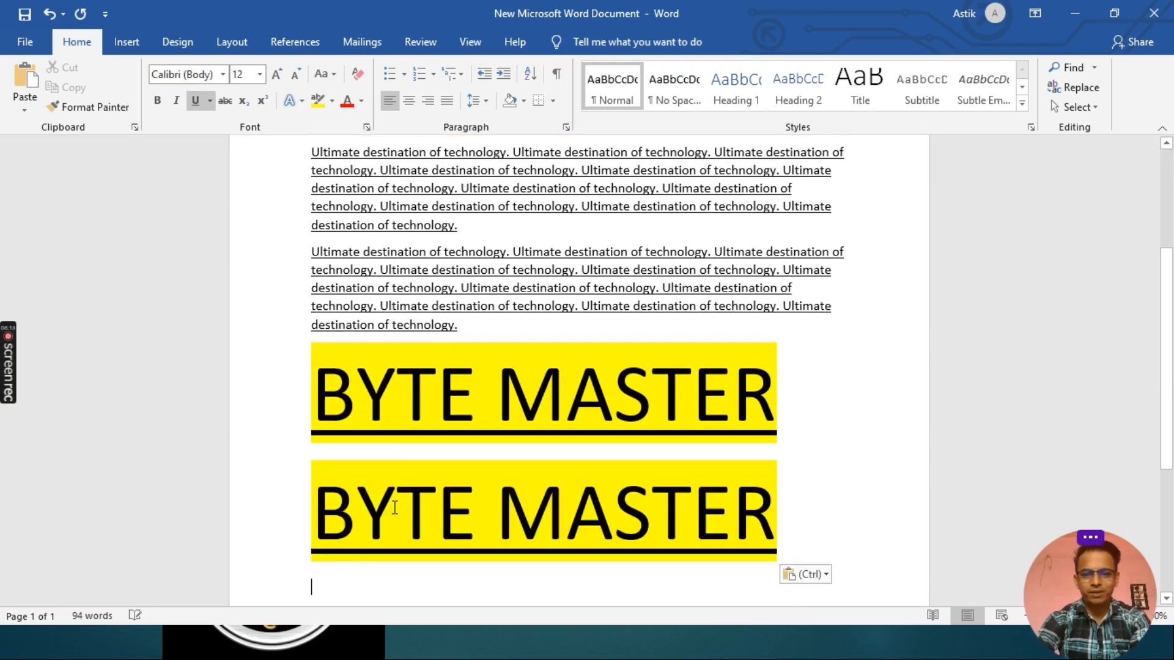
pyautogui.hotkey('ctrl', 'v')
pyautogui.hotkey('ctrl', 'v')
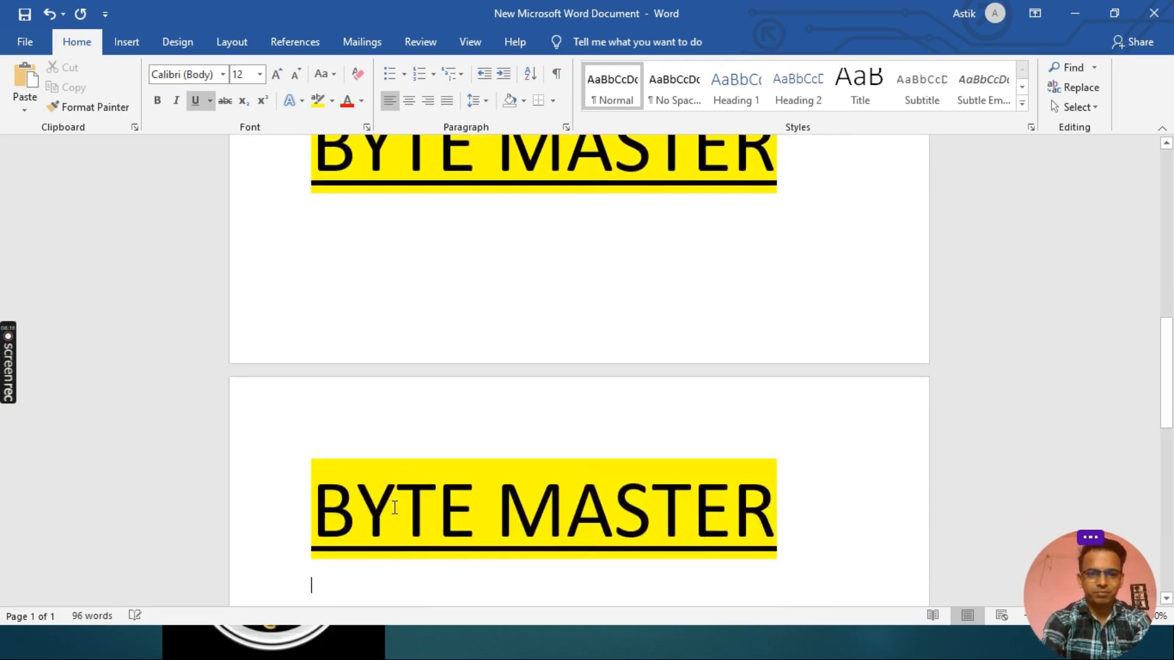
pyautogui.hotkey('ctrl', 'v')
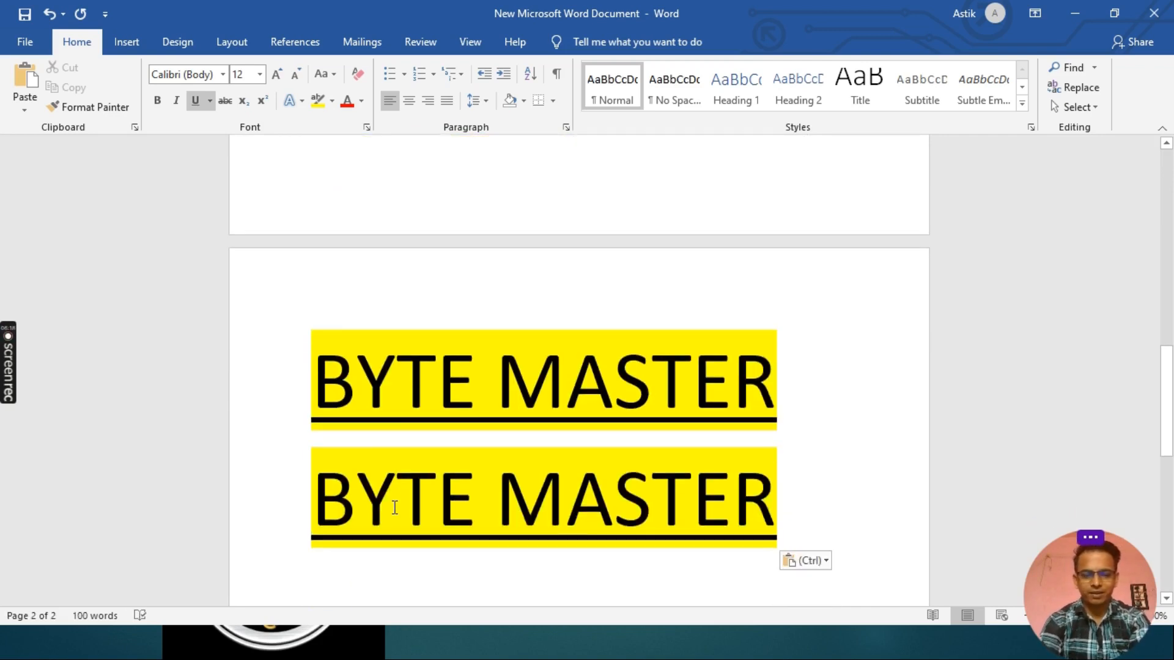
# Undo all the extra title pastes, keeping only the BYTE MASTER title below the second paragraph
pyautogui.hotkey('ctrl', 'z')
pyautogui.hotkey('ctrl', 'z')
pyautogui.hotkey('ctrl', 'z')
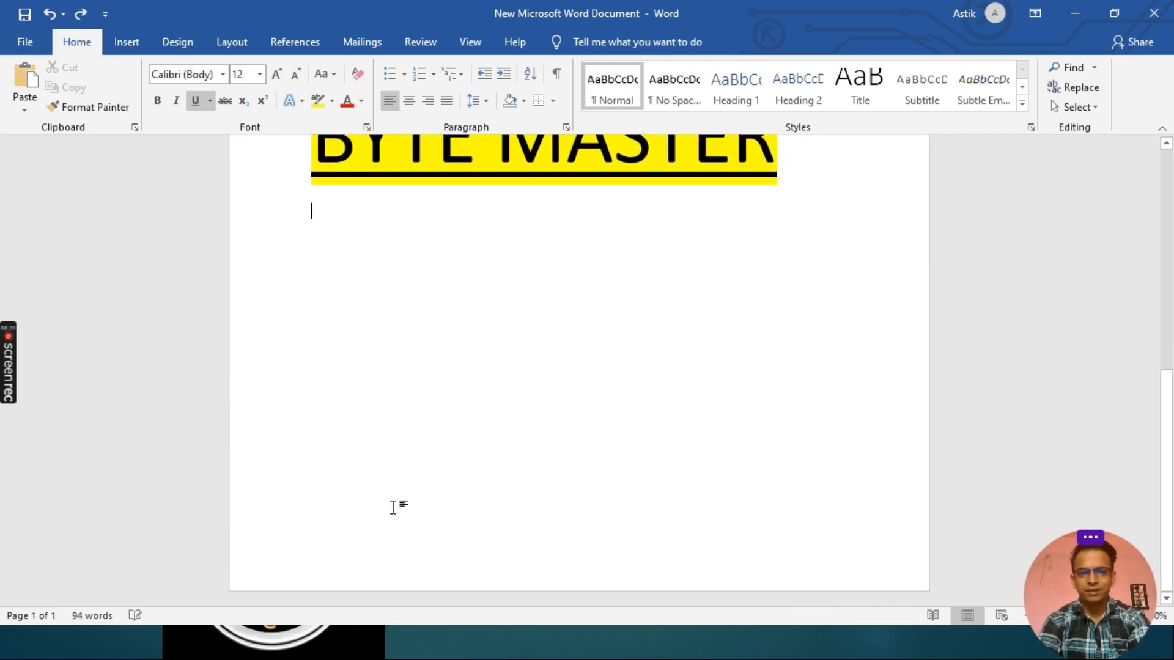
pyautogui.hotkey('ctrl', 'z')
pyautogui.hotkey('ctrl', 'z')
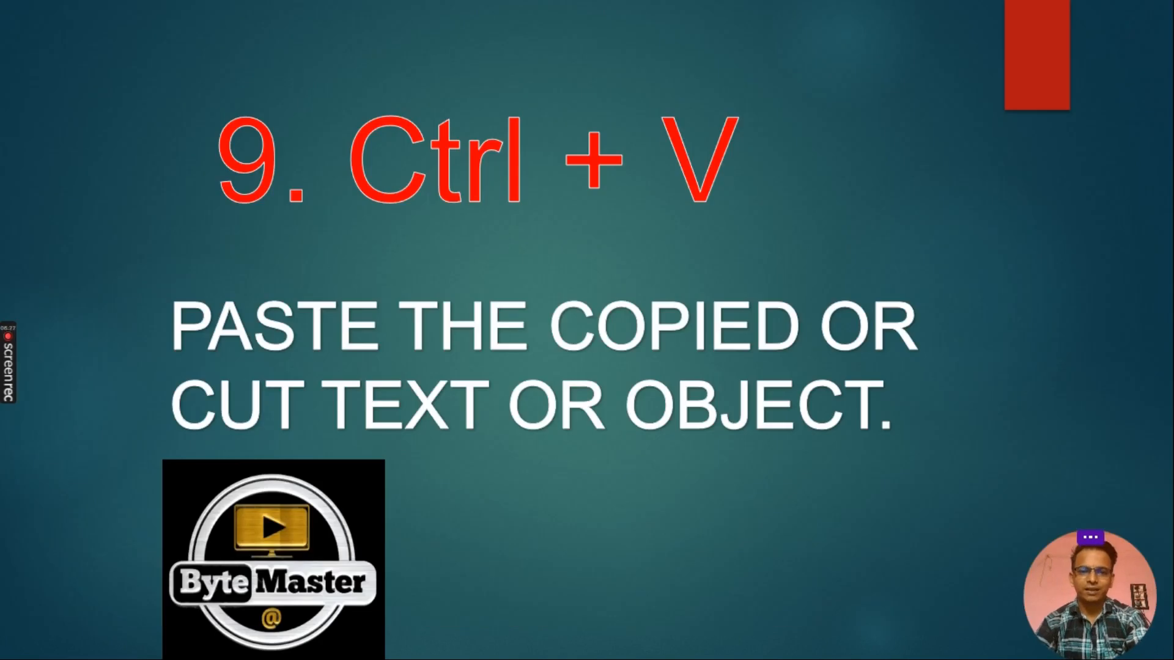
# Advance the slide show to the select-all slide, return to the Word document, and select its entire content
pyautogui.press('Right')
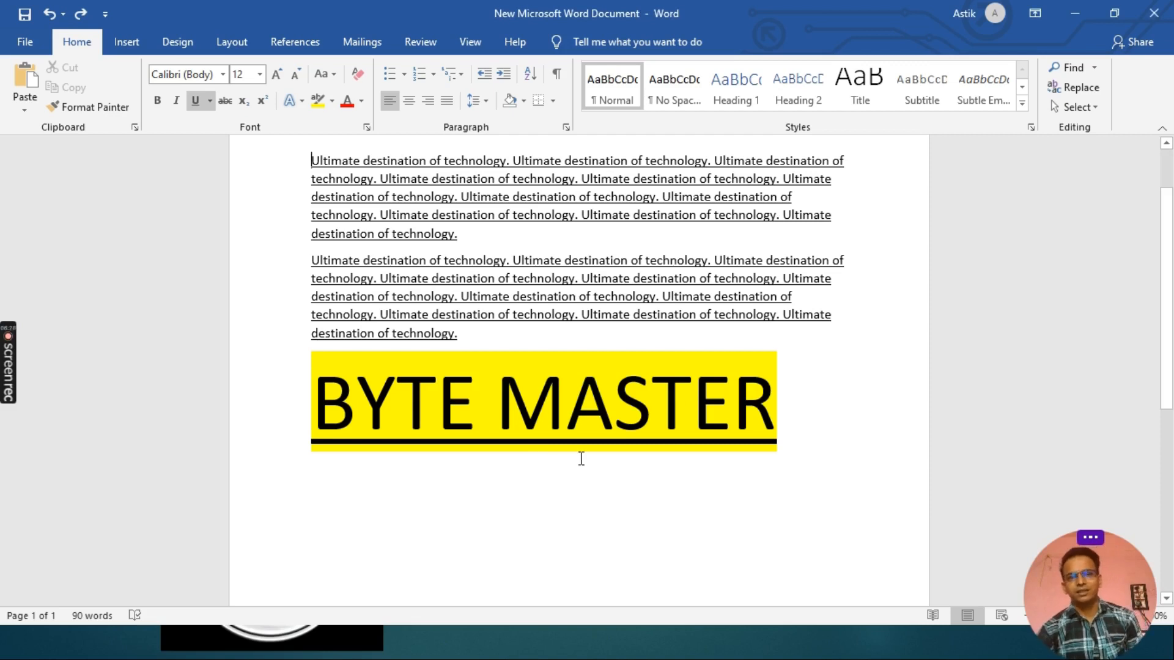
pyautogui.scroll(2, 581, 458)
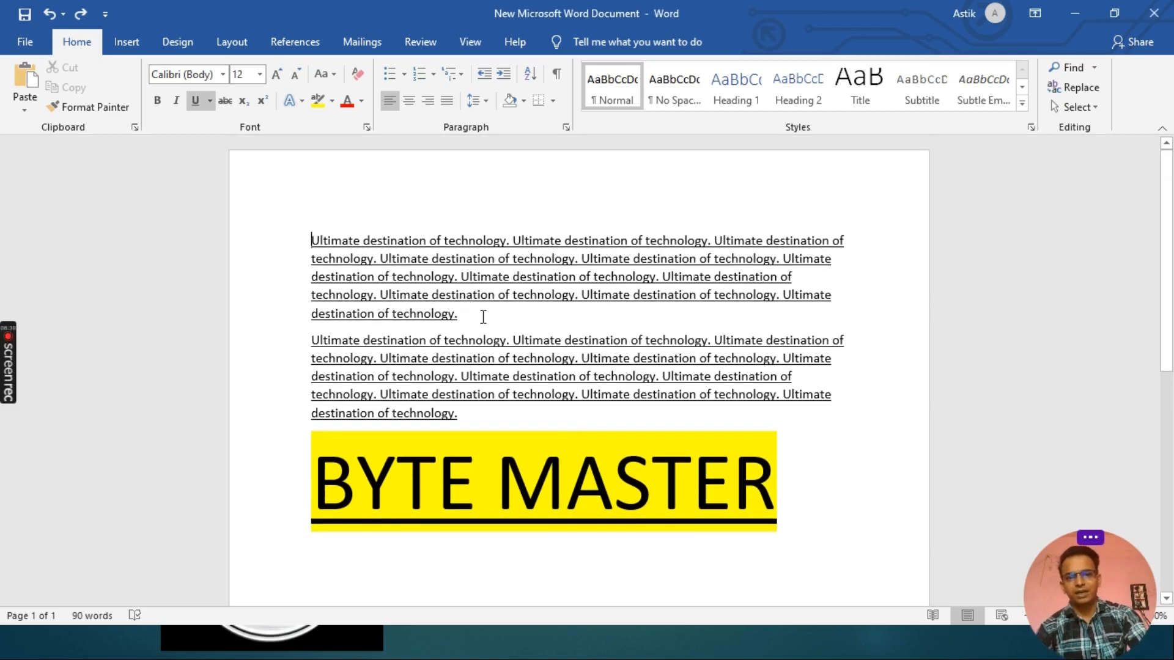
pyautogui.moveTo(484, 317); pyautogui.dragTo(312, 240)
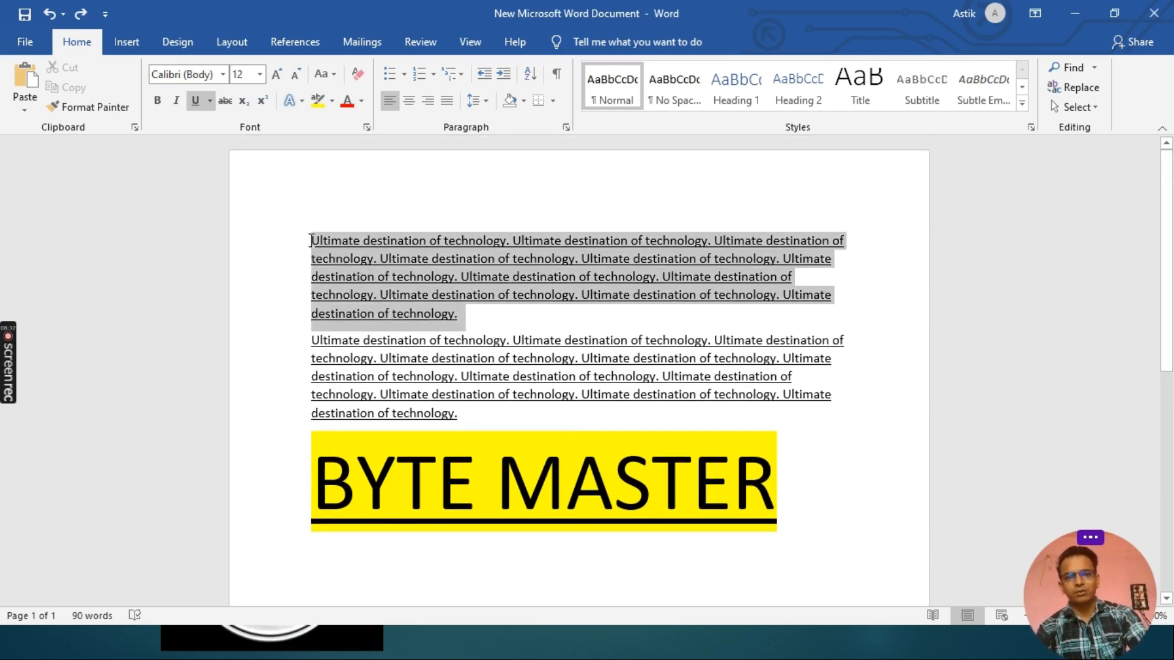
pyautogui.click(466, 320)
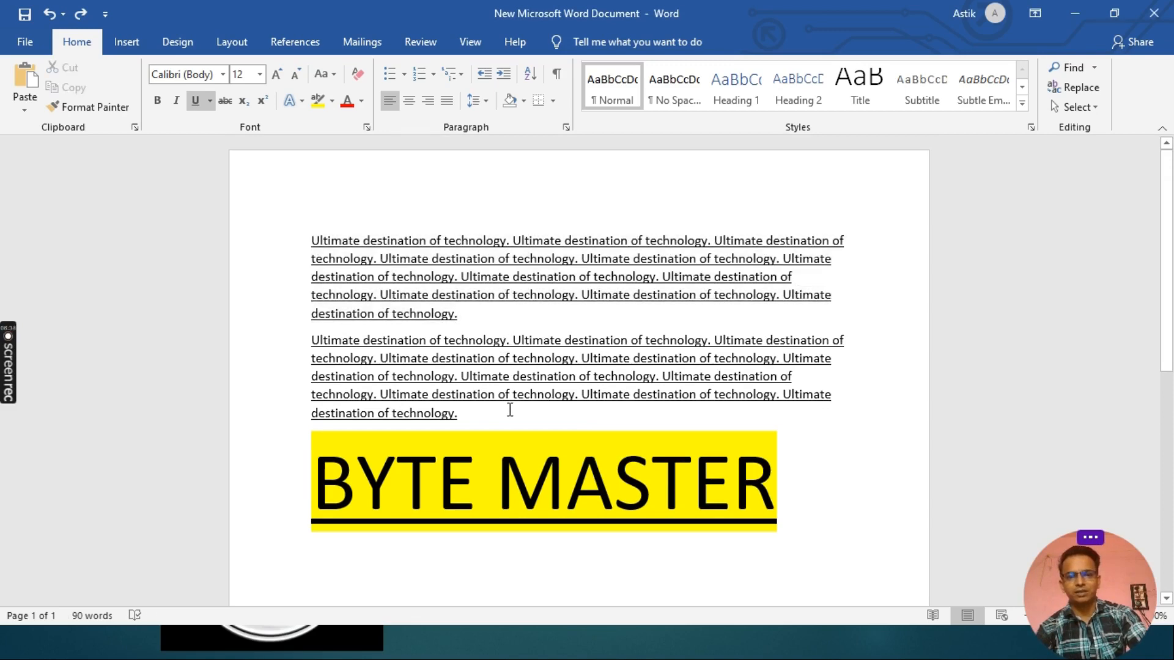
pyautogui.hotkey('ctrl', 'a')
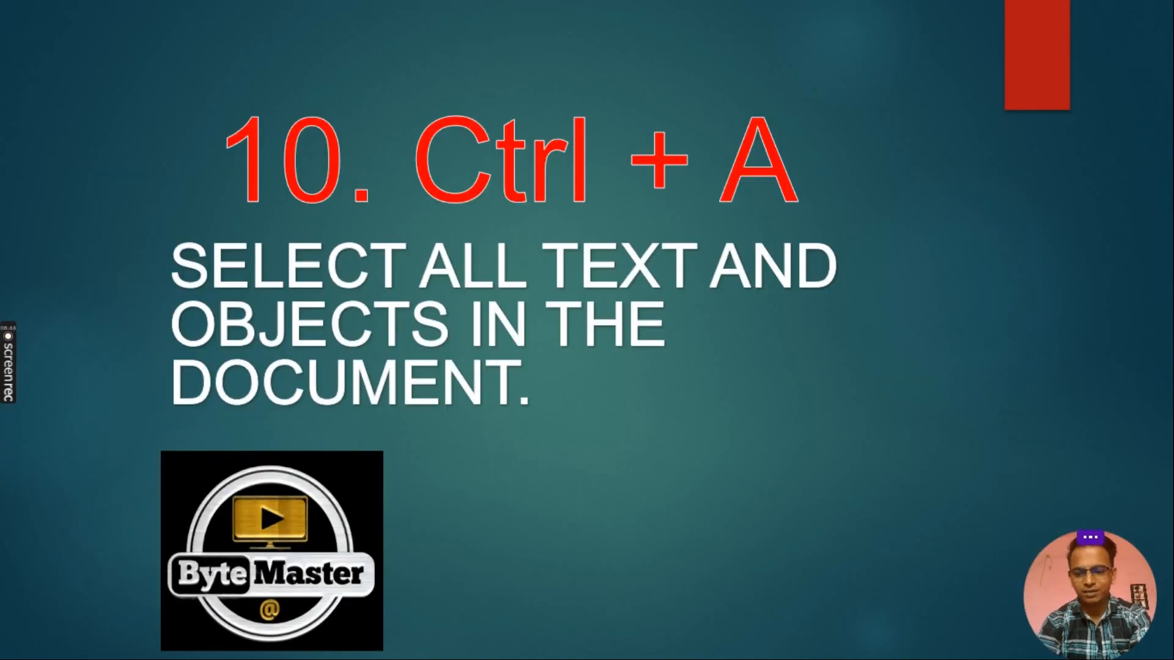
# Advance the slide show to the text search slide, return to the Word document, and clear the selection
pyautogui.press('Right')
pyautogui.hotkey('alt', 'Tab')
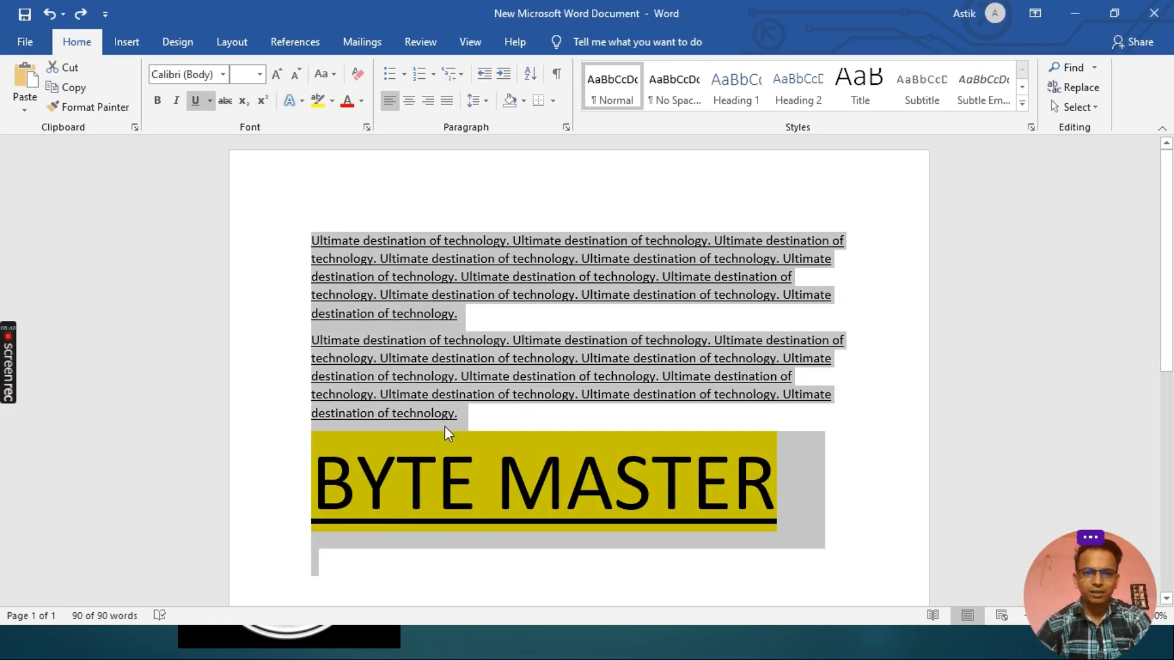
pyautogui.click(528, 419)
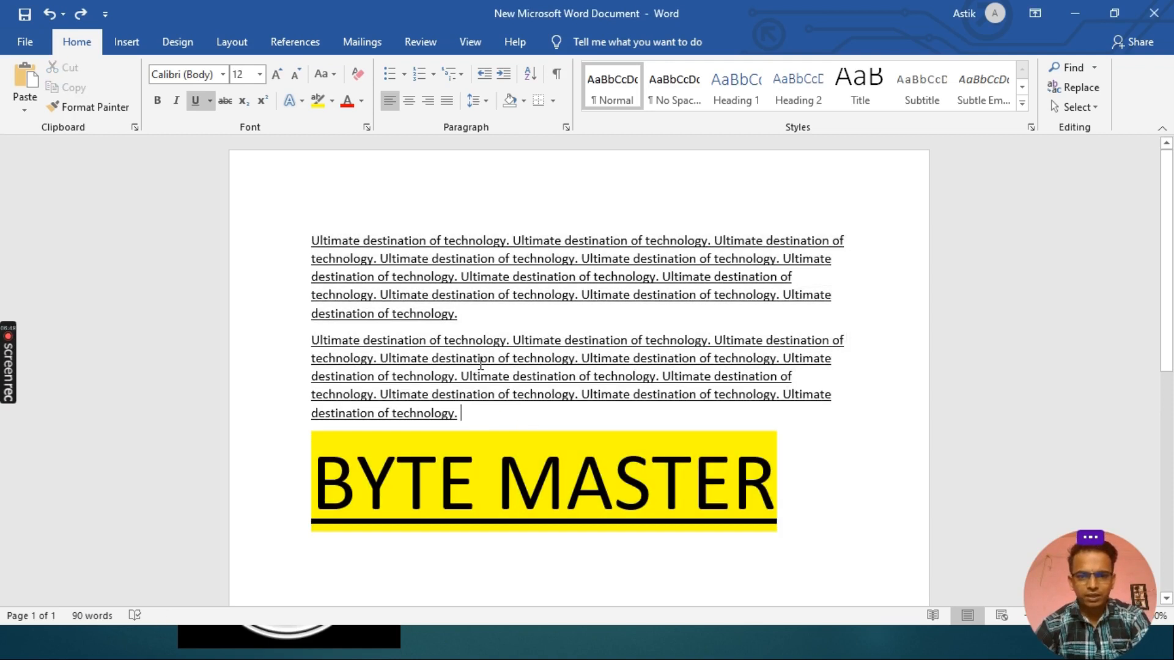
# Insert a person's first name after the fourth sentence of the second paragraph
pyautogui.click(577, 365)
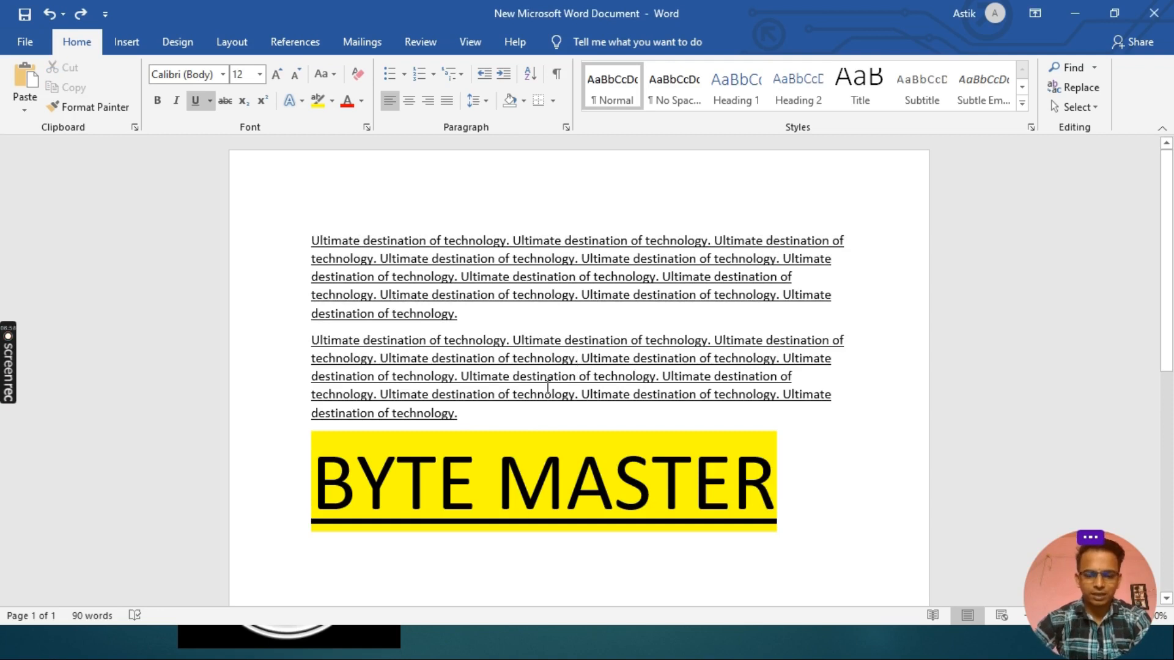
pyautogui.write('a ')
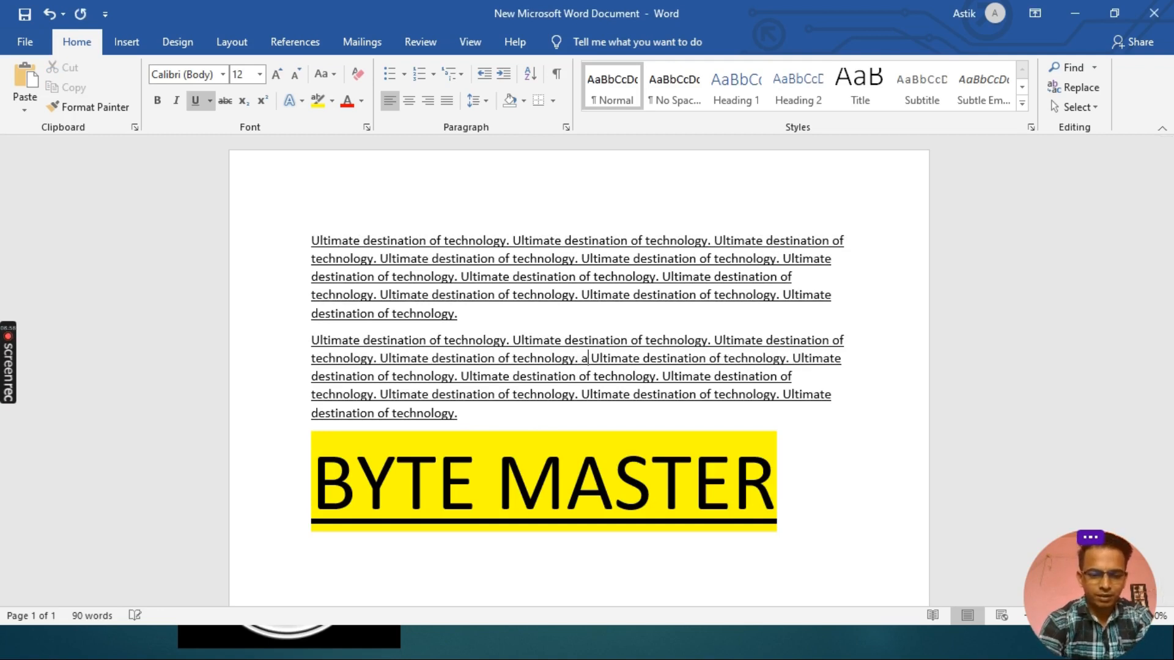
pyautogui.write('stik')
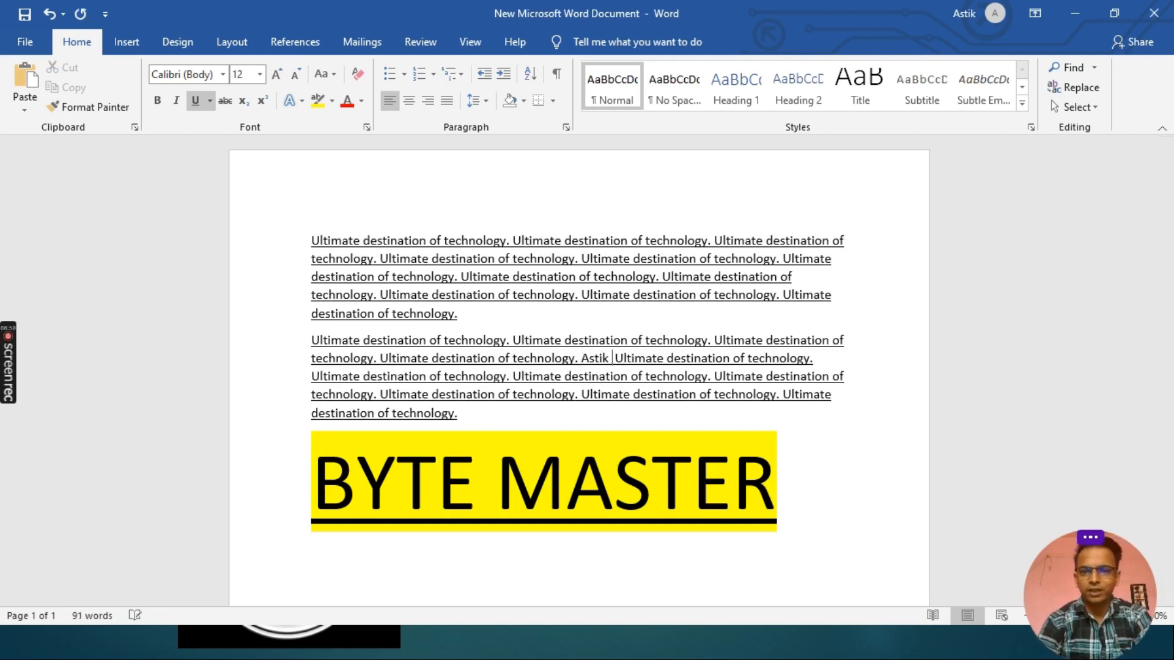
pyautogui.press('BackSpace')
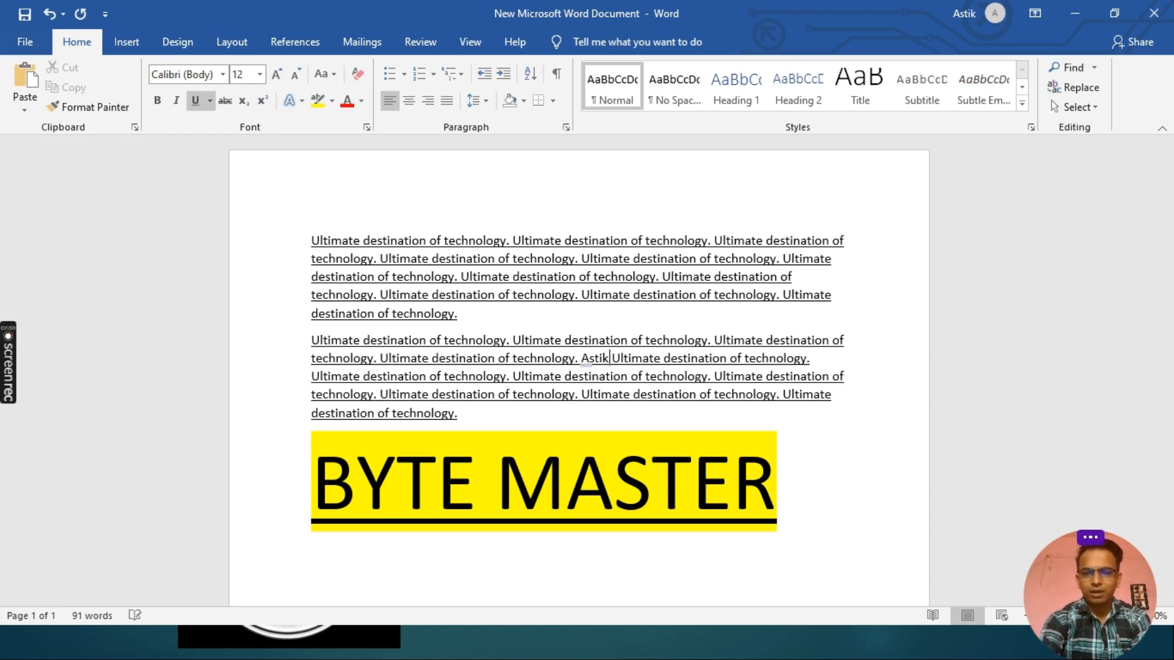
pyautogui.click(873, 476)
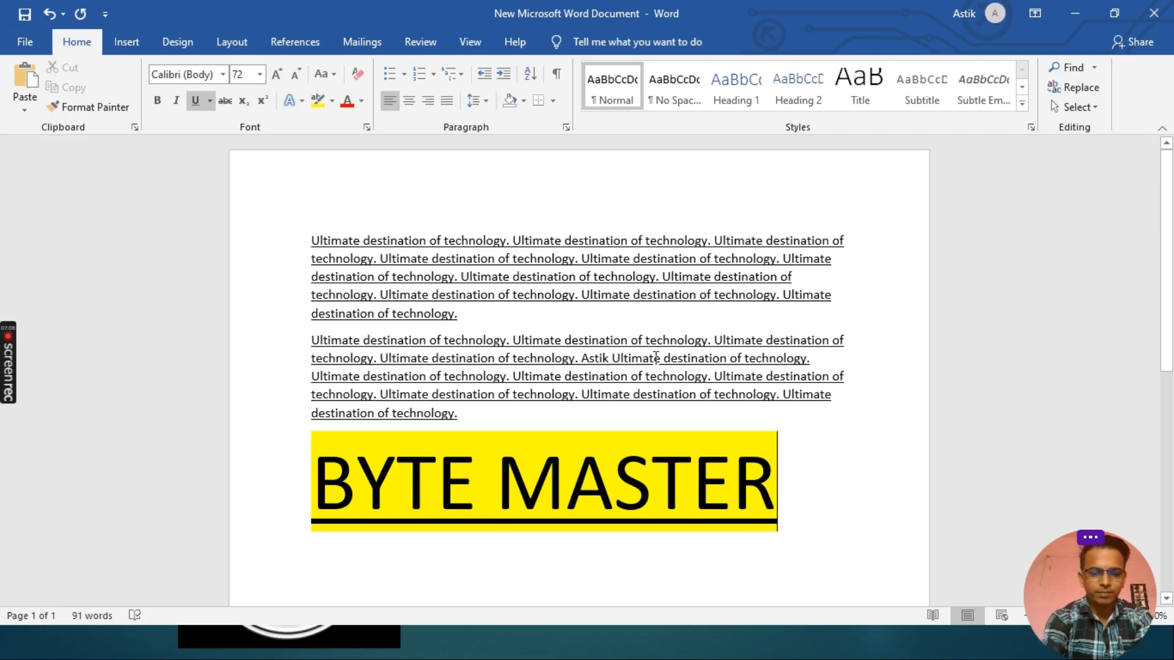
# Search the document for the first name inserted in the second paragraph
pyautogui.hotkey('ctrl', 'f')
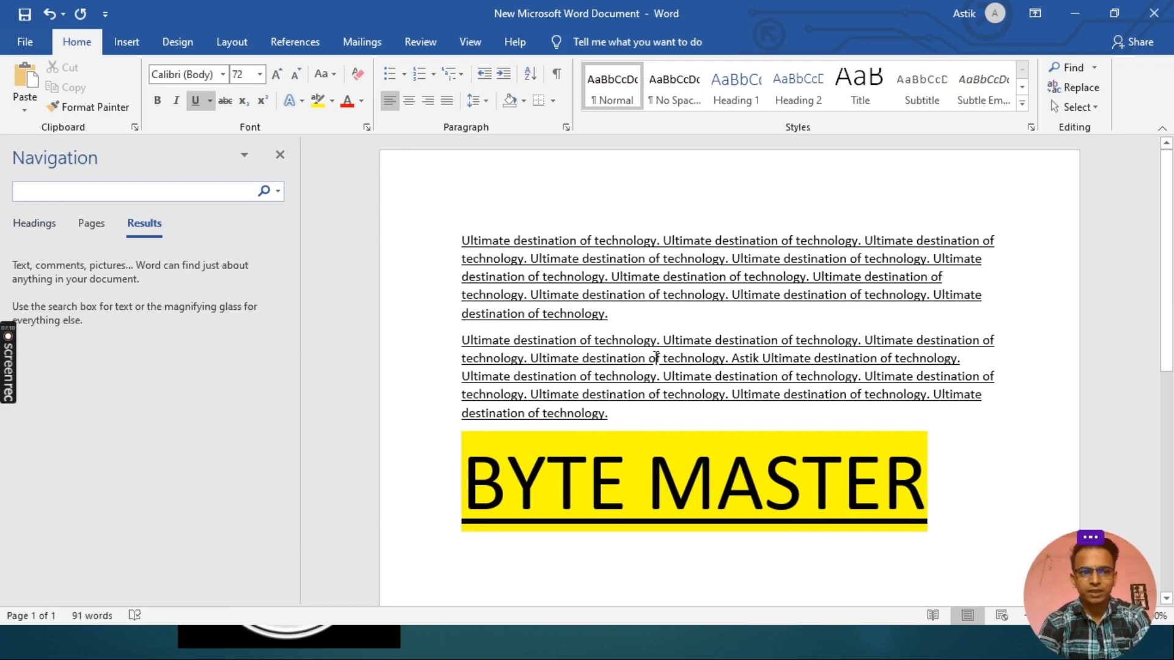
pyautogui.write('as')
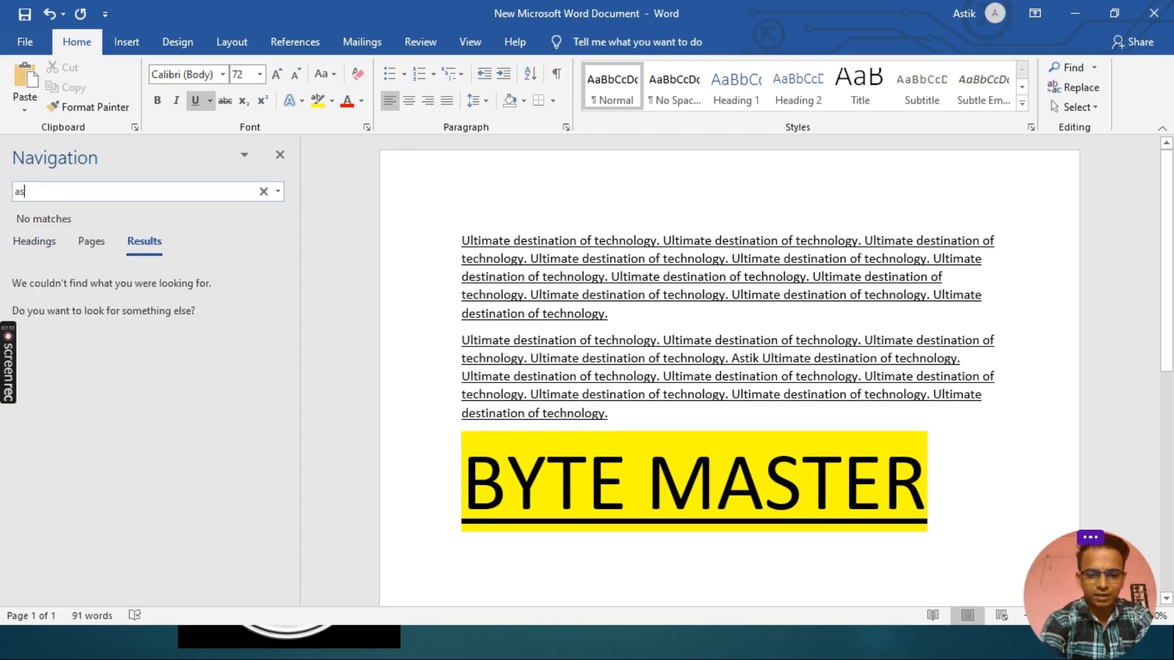
pyautogui.write('tik')
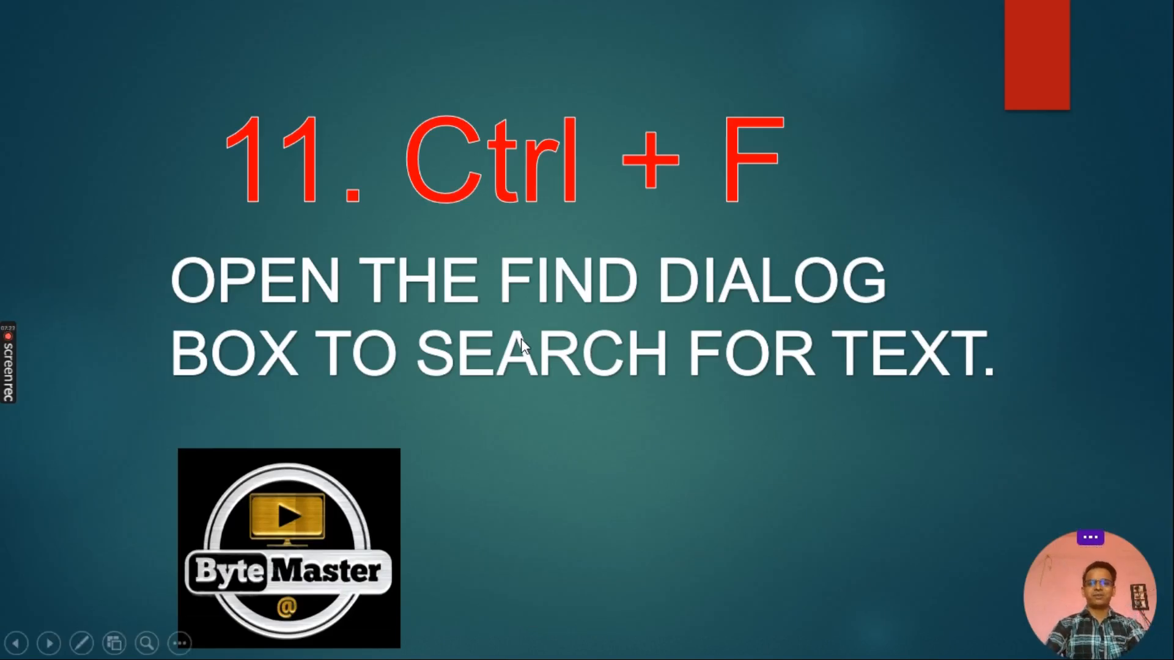
# Advance the slide show past the text search slide, return to the Word document, and close the search results
pyautogui.press('Right')
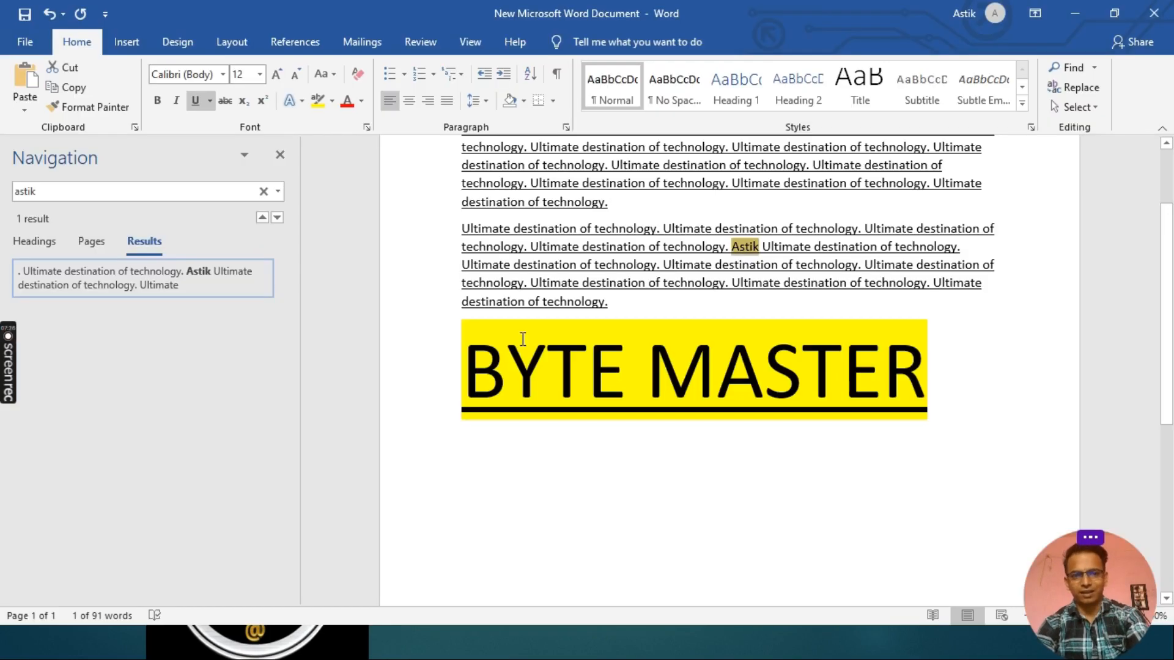
pyautogui.click(280, 155)
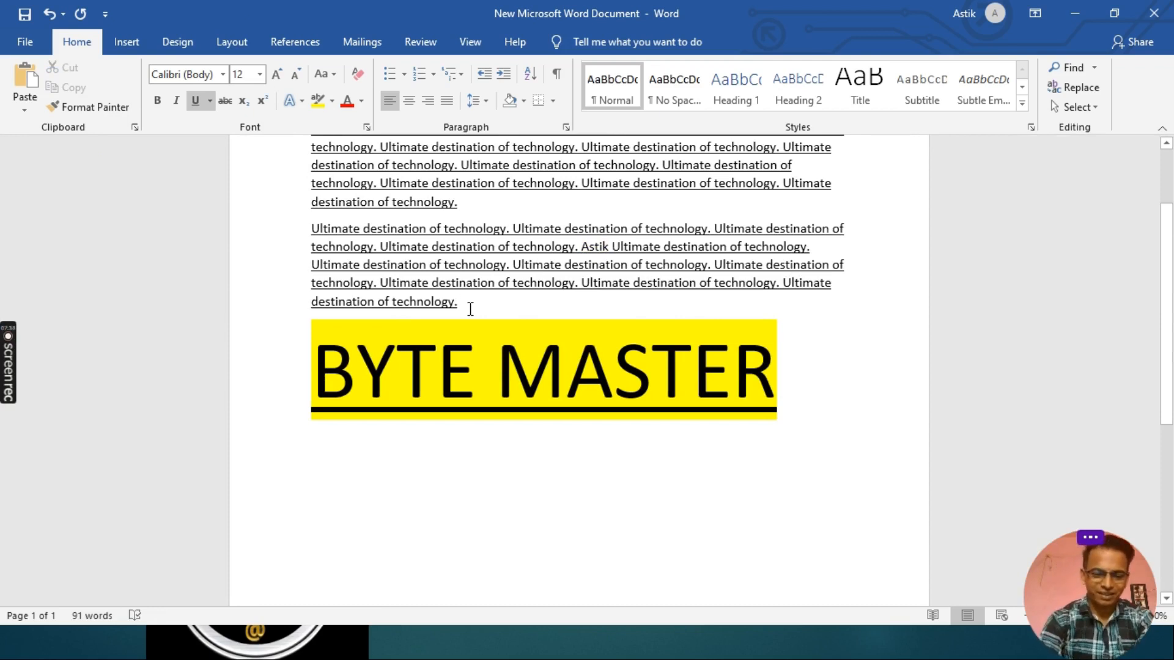
# Replace every occurrence of "ultimate" with "nation" in the document and close the Find and Replace dialog
pyautogui.hotkey('ctrl', 'h')
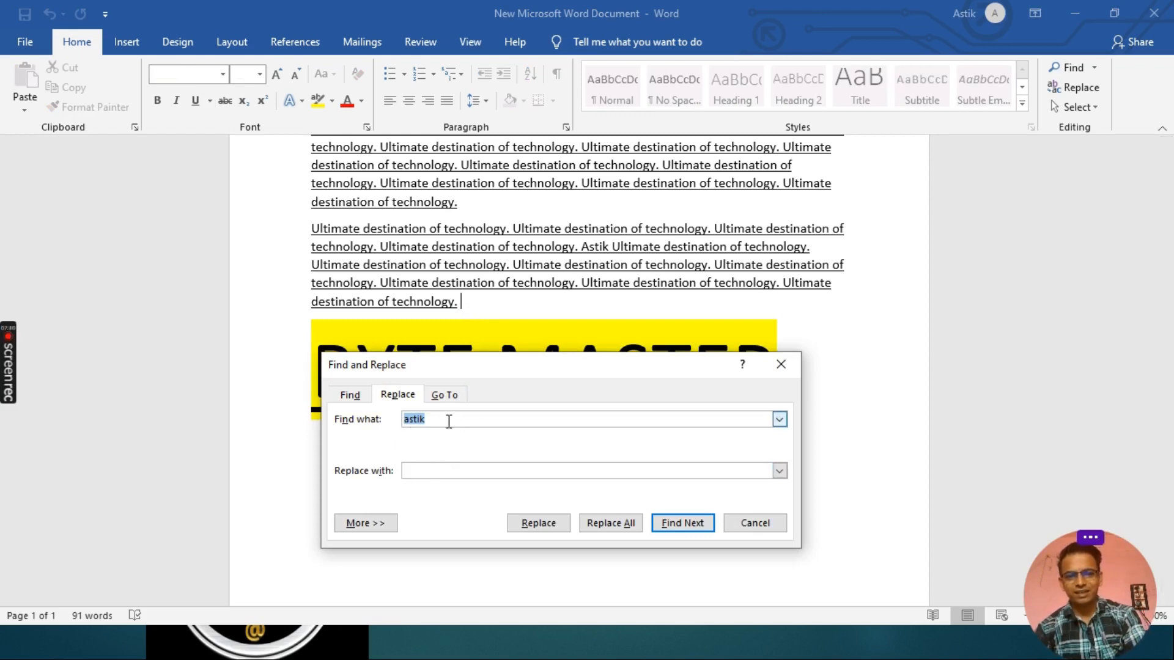
pyautogui.moveTo(448, 422); pyautogui.dragTo(367, 420)
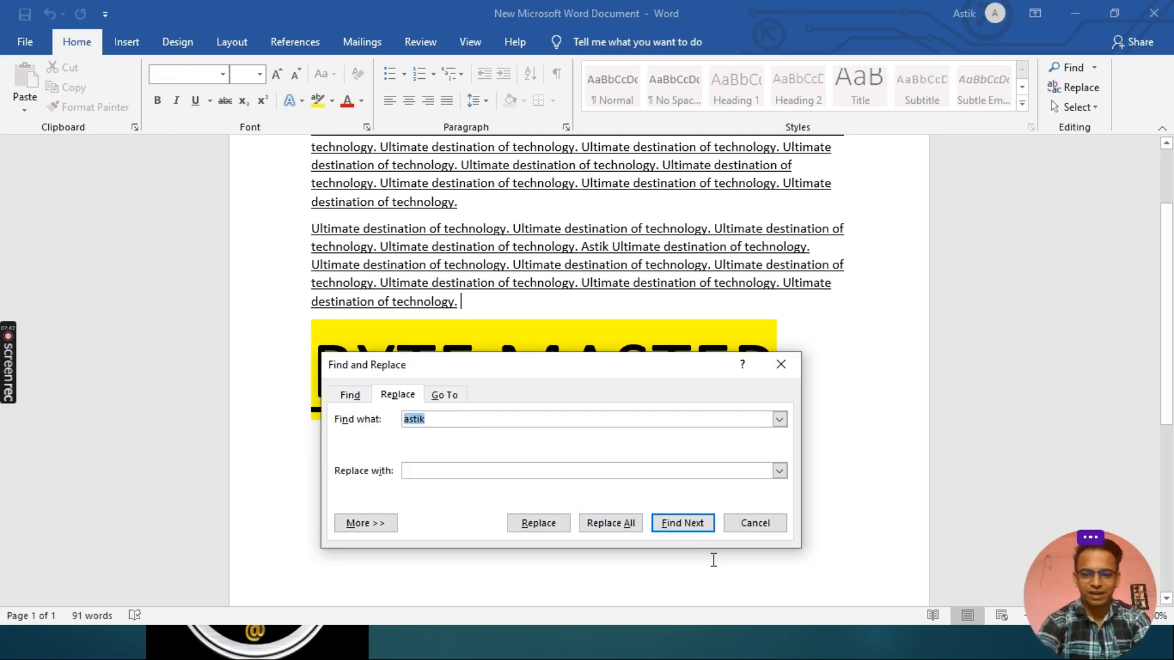
pyautogui.write('ulti')
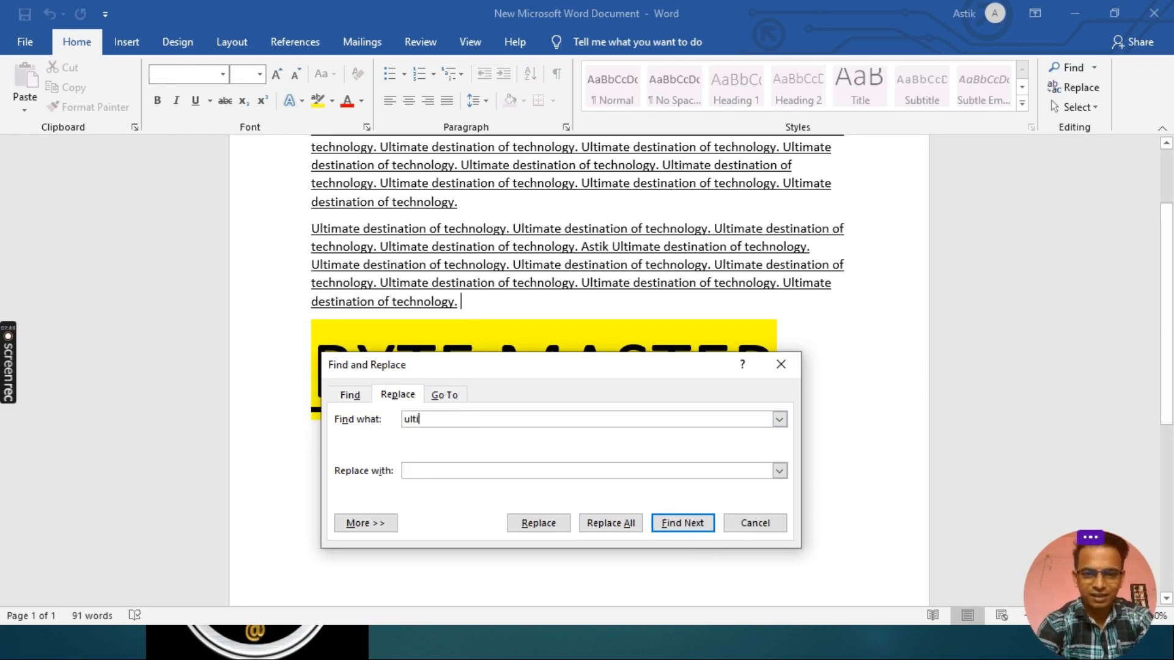
pyautogui.write('mate')
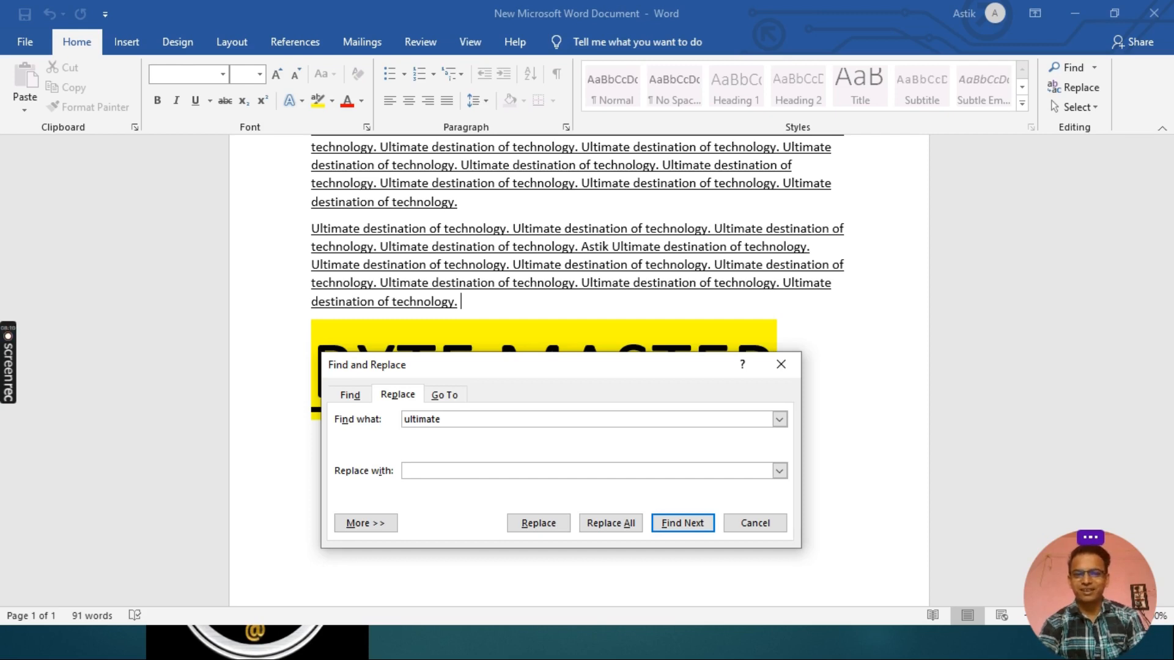
pyautogui.click(422, 470)
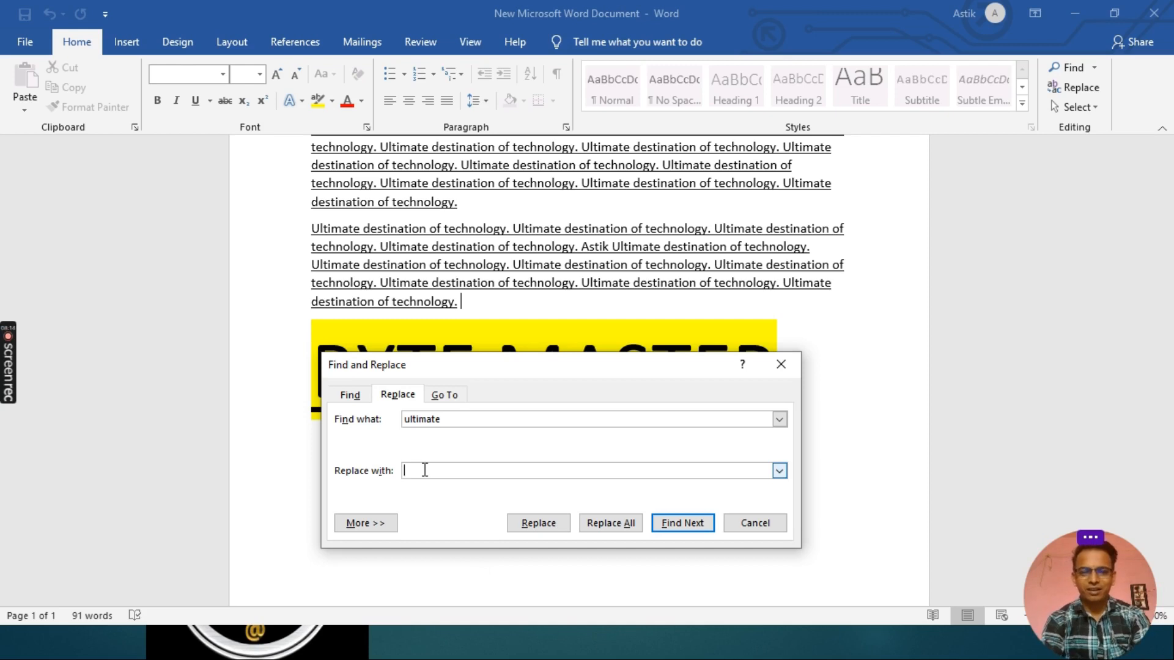
pyautogui.write('nation')
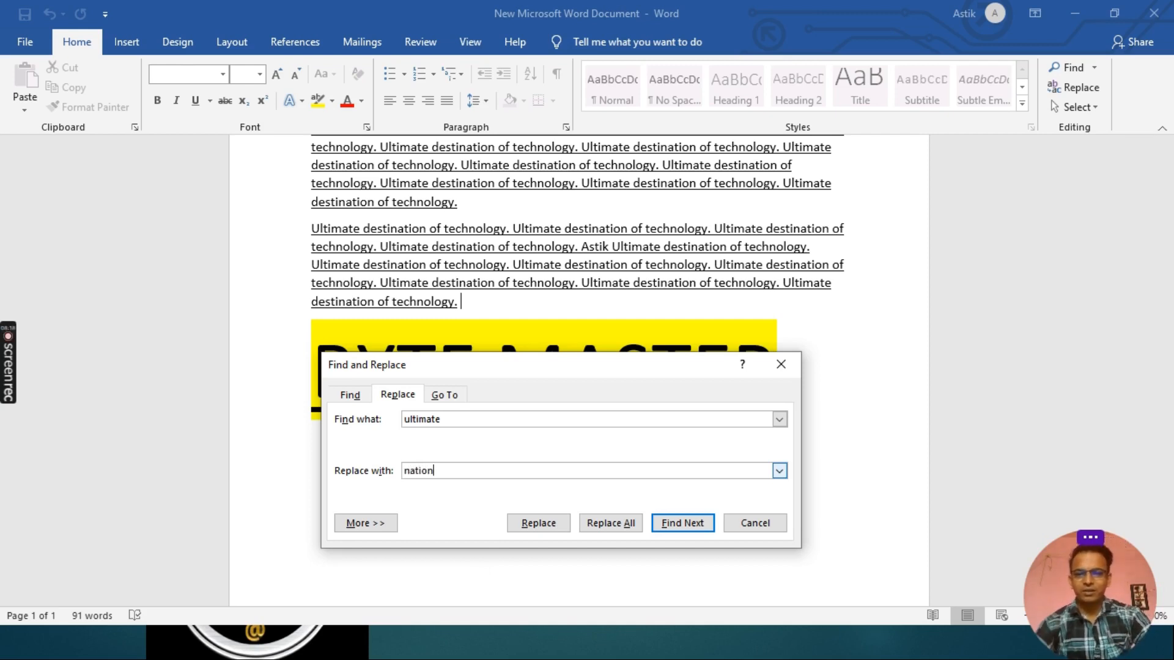
pyautogui.click(677, 525)
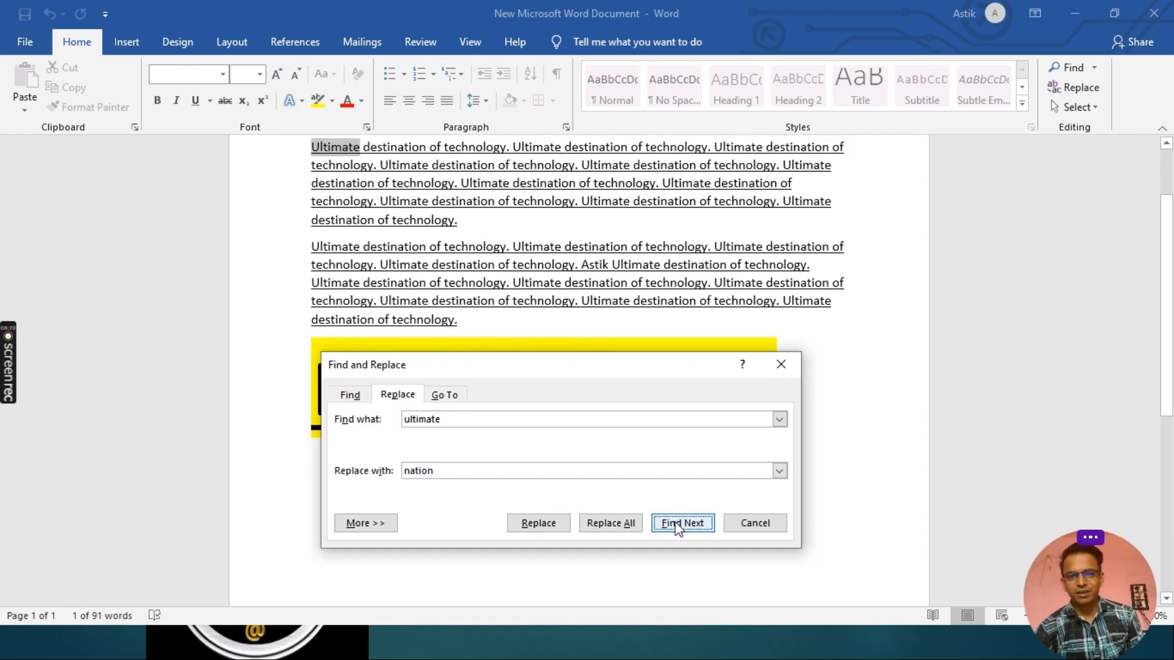
pyautogui.click(625, 528)
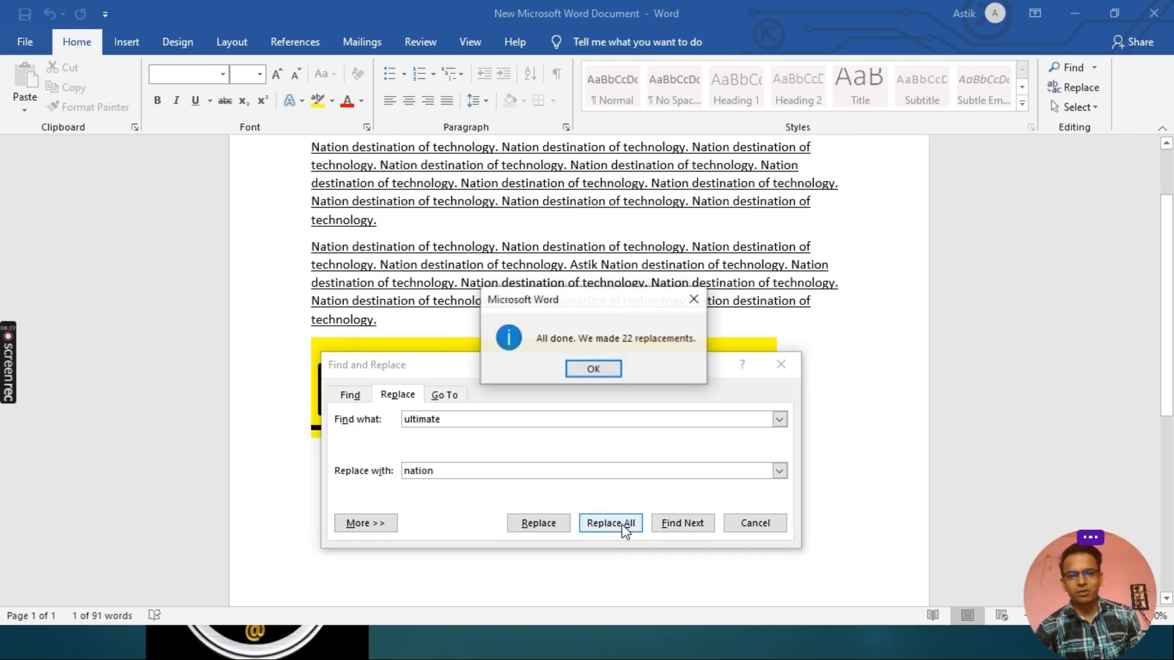
pyautogui.click(586, 369)
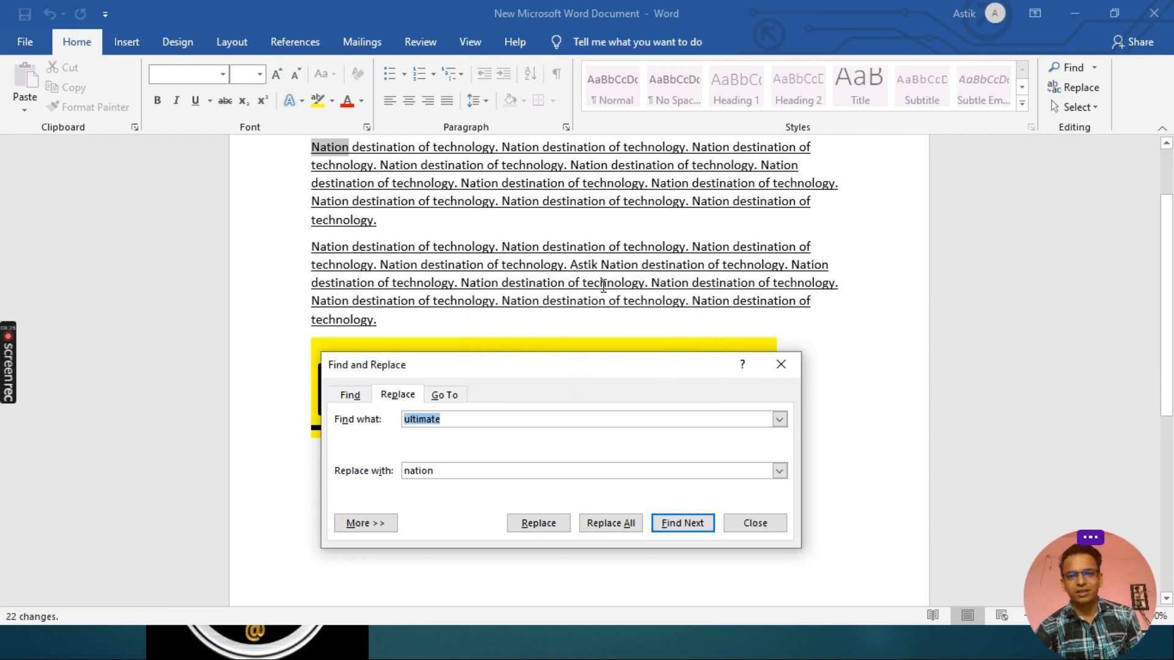
pyautogui.click(781, 365)
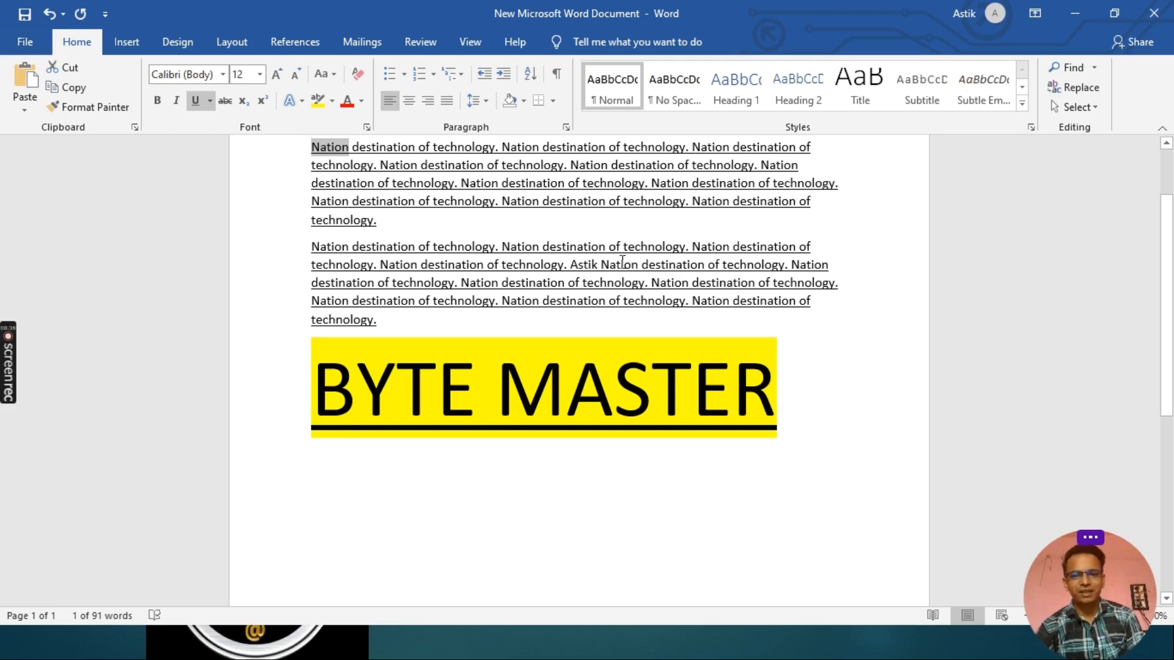
# Undo the word replacement, advance the slide show past the find-and-replace slide, and return to the Word document
pyautogui.click(549, 303)
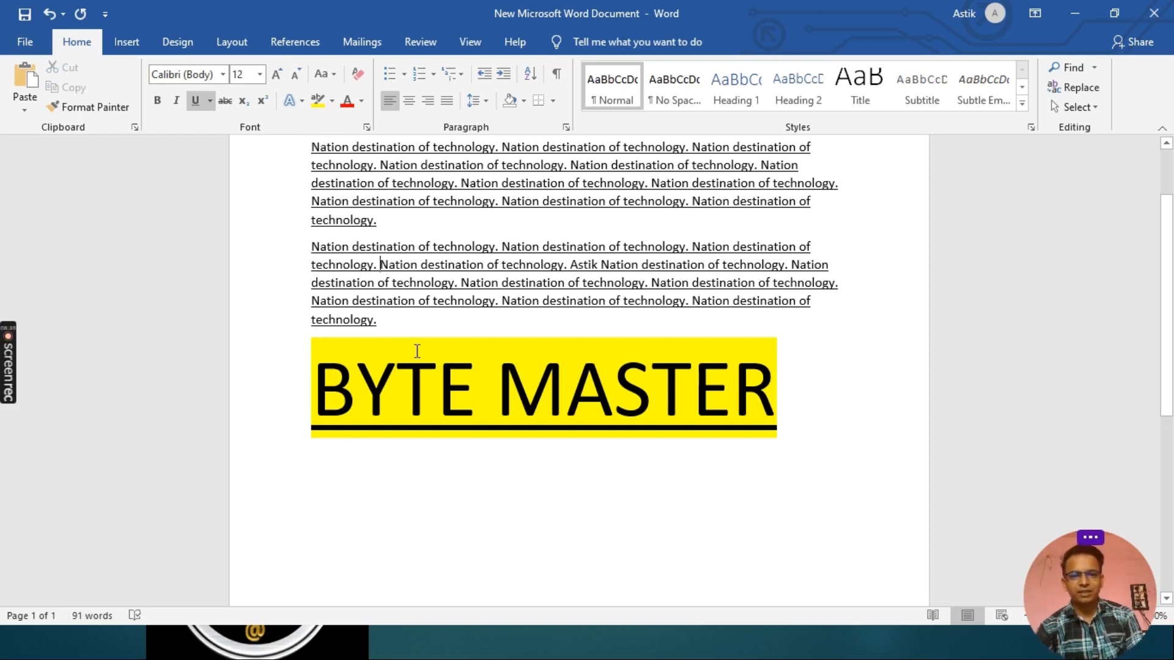
pyautogui.hotkey('ctrl', 'z')
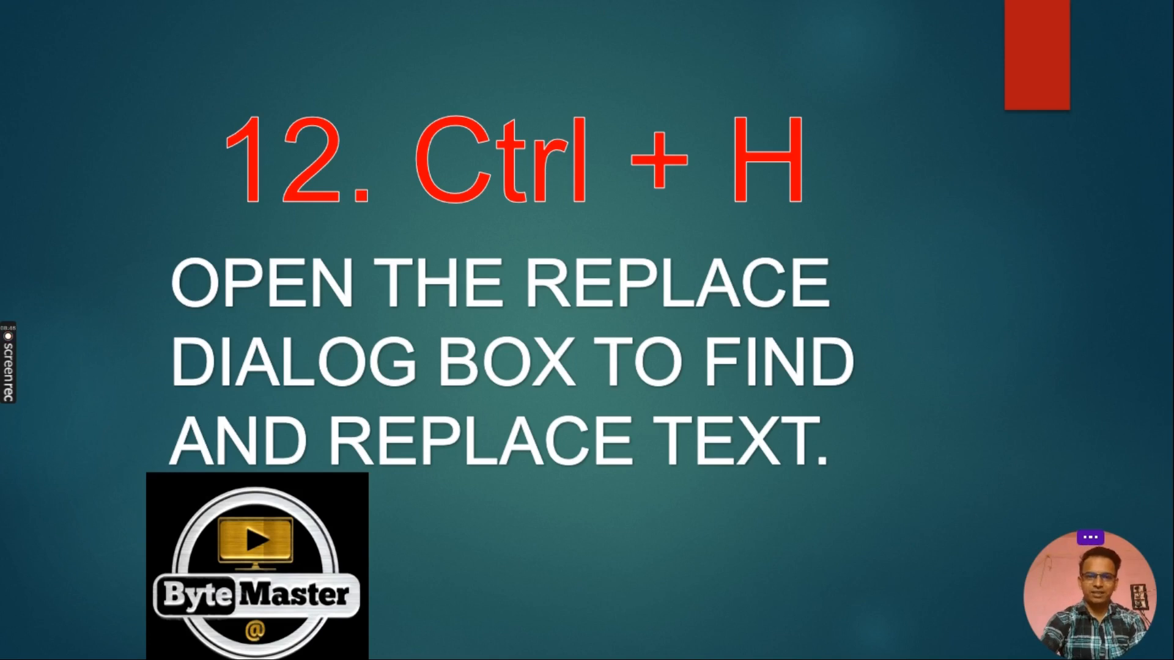
pyautogui.press('Right')
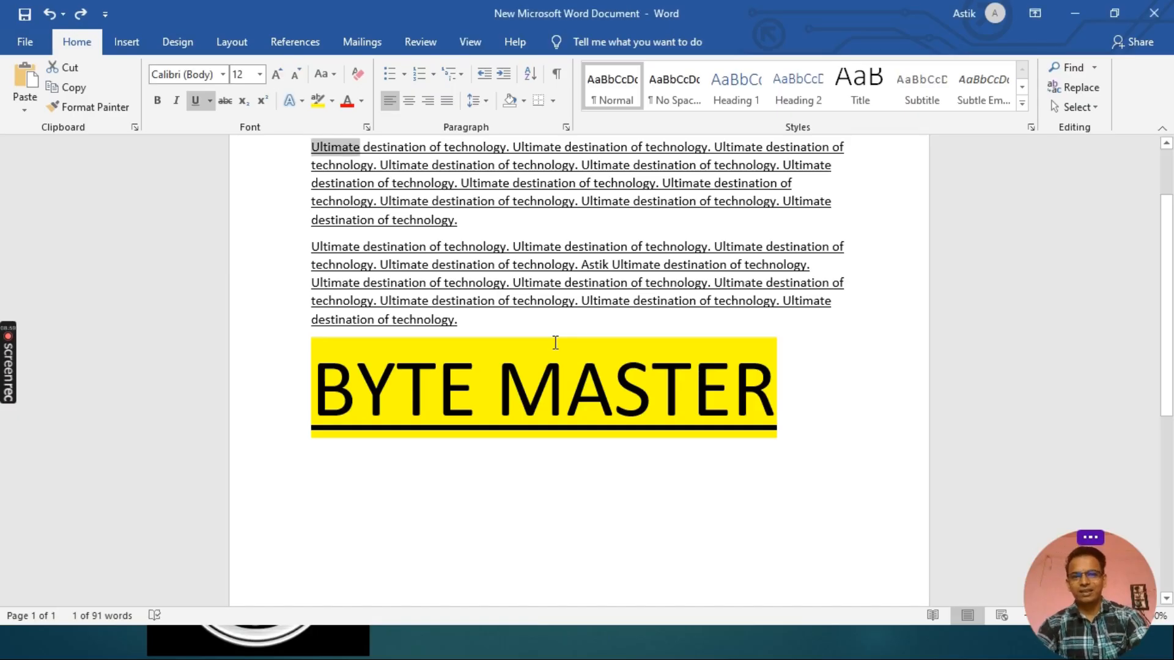
# Toggle bold on and off for the selected first word of the first paragraph, ending with bold applied
pyautogui.scroll(2, 436, 300)
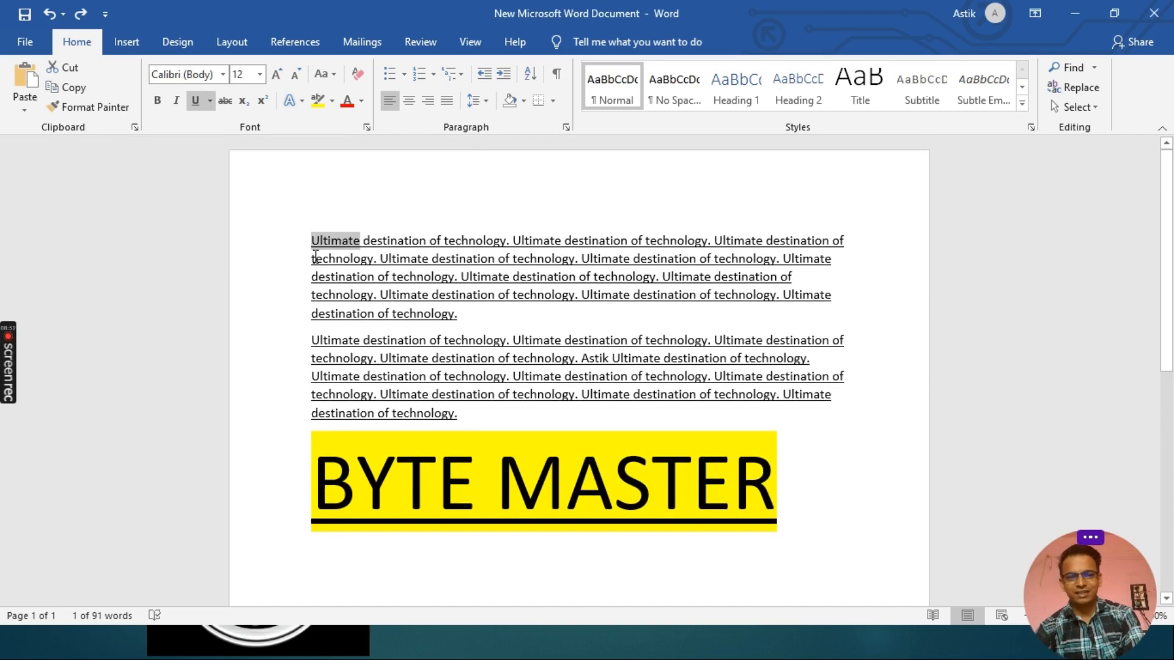
pyautogui.click(165, 109)
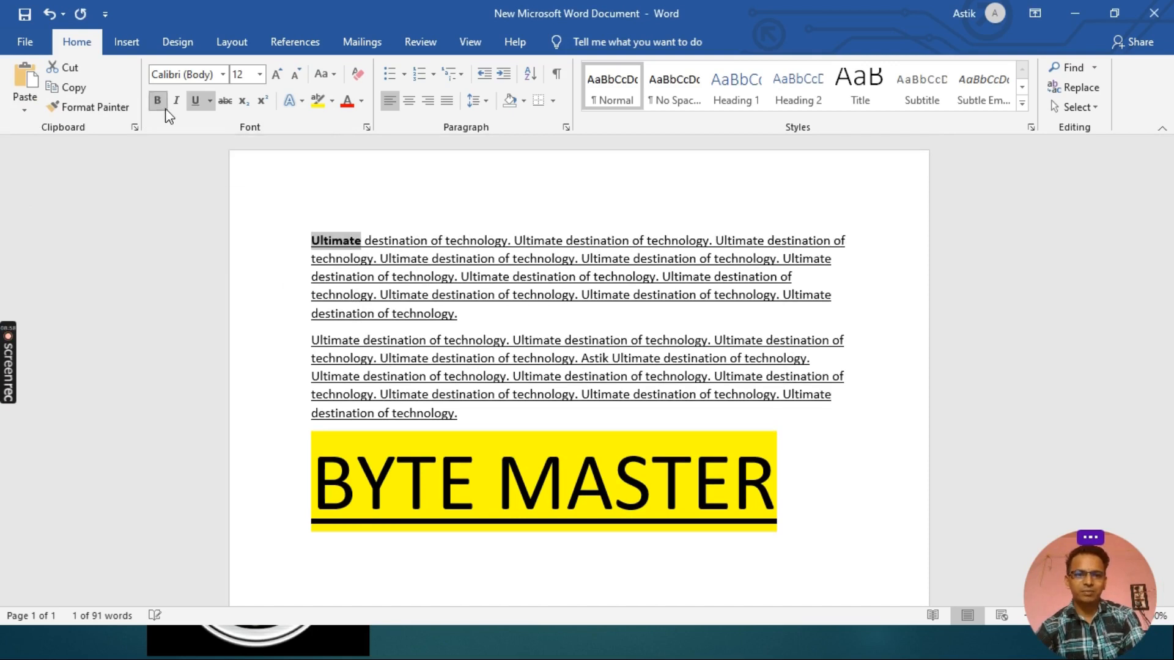
pyautogui.click(165, 108)
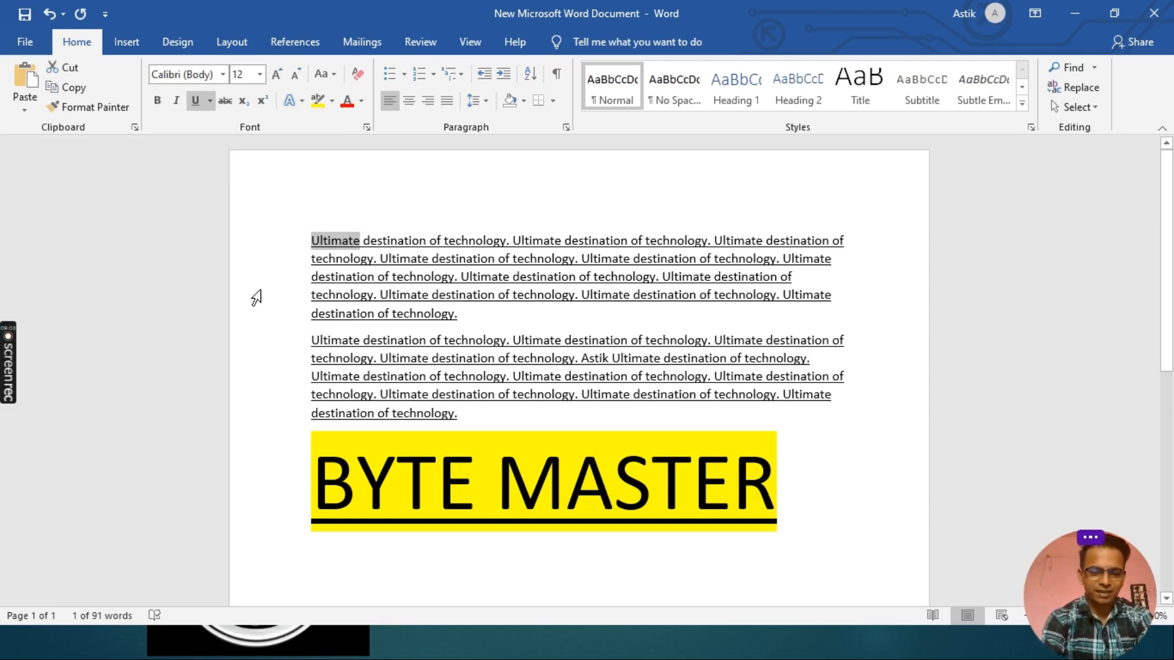
pyautogui.hotkey('ctrl', 'b')
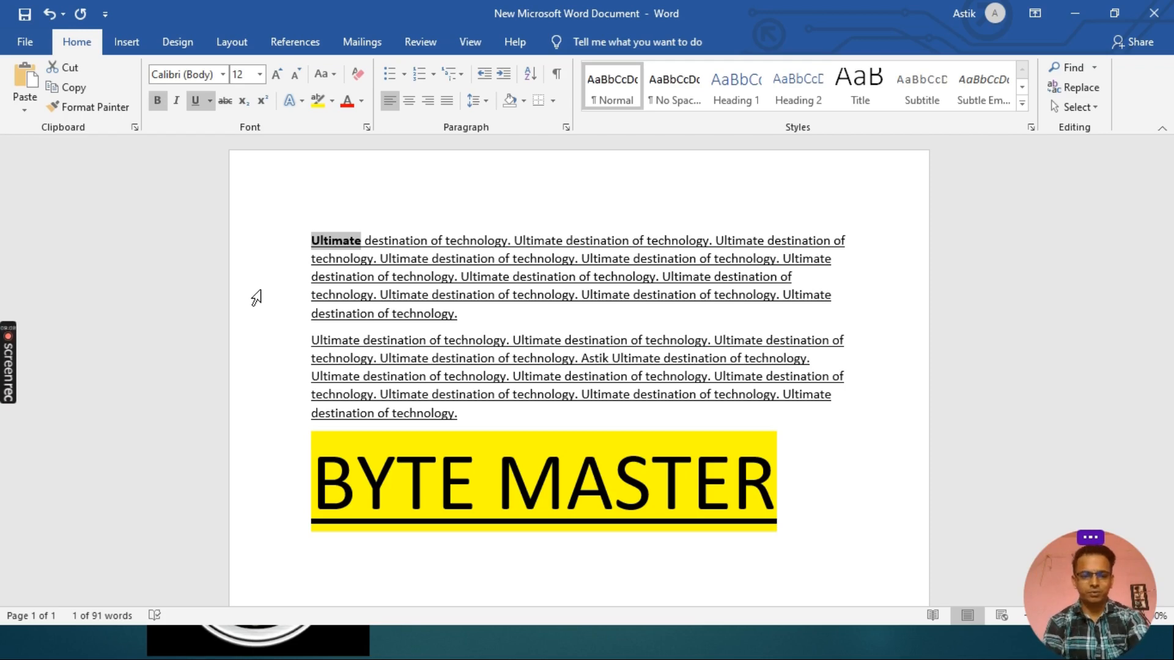
# Apply bold to the entire document text and remove it again
pyautogui.hotkey('ctrl', 'a')
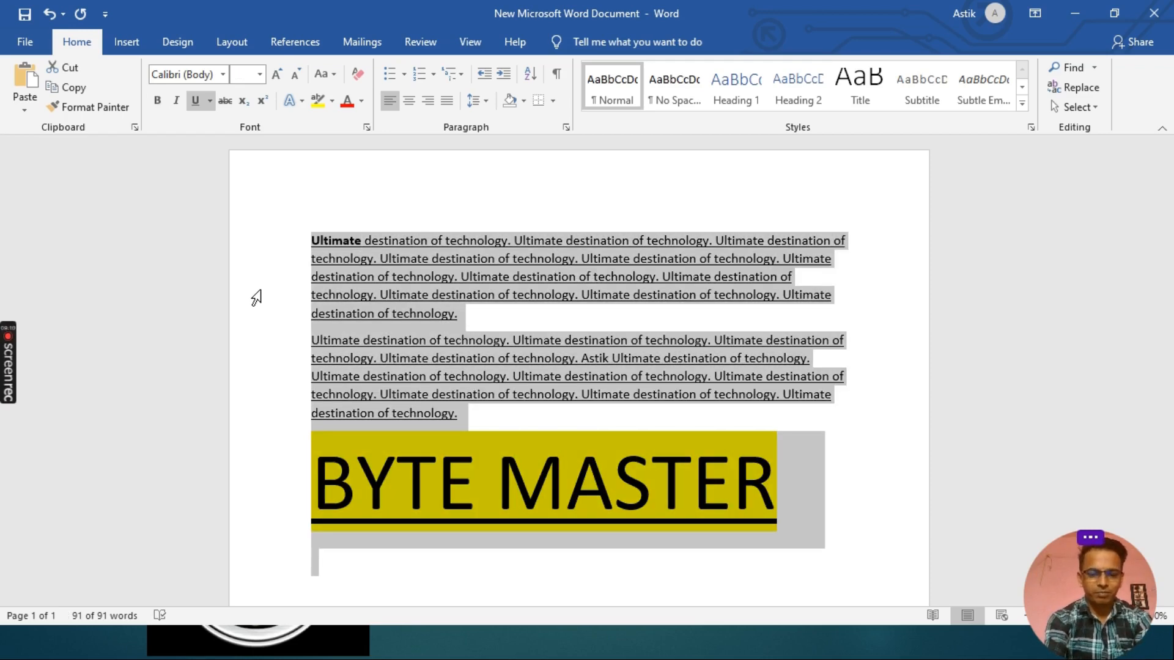
pyautogui.hotkey('ctrl', 'b')
pyautogui.hotkey('ctrl', 'b')
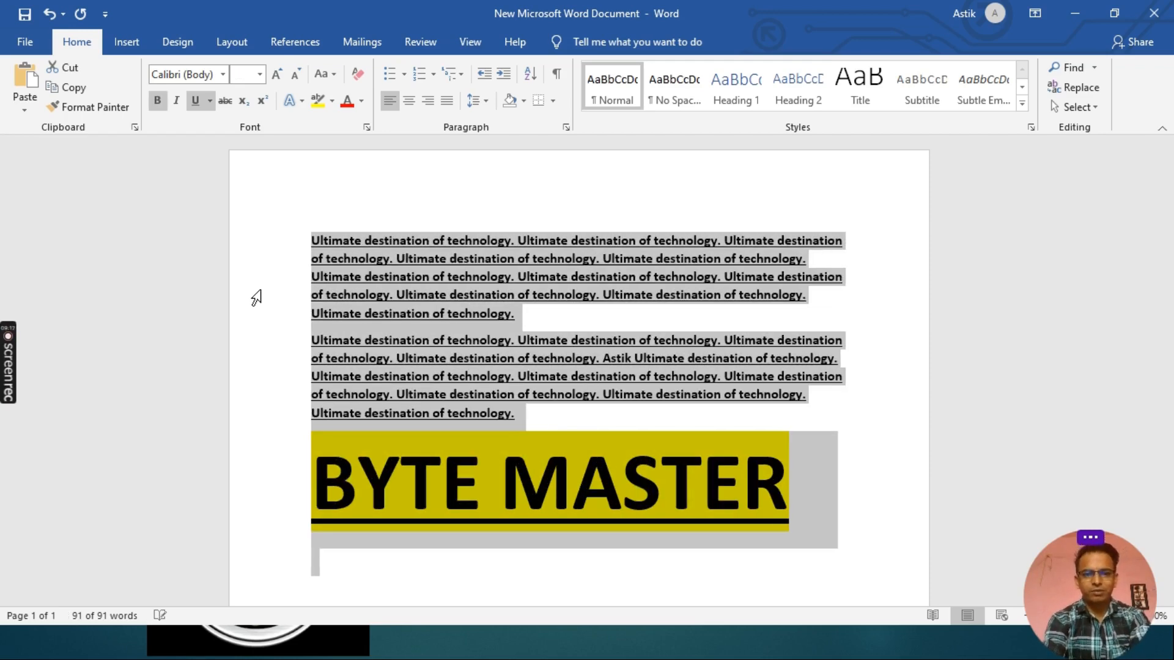
pyautogui.hotkey('ctrl', 'b')
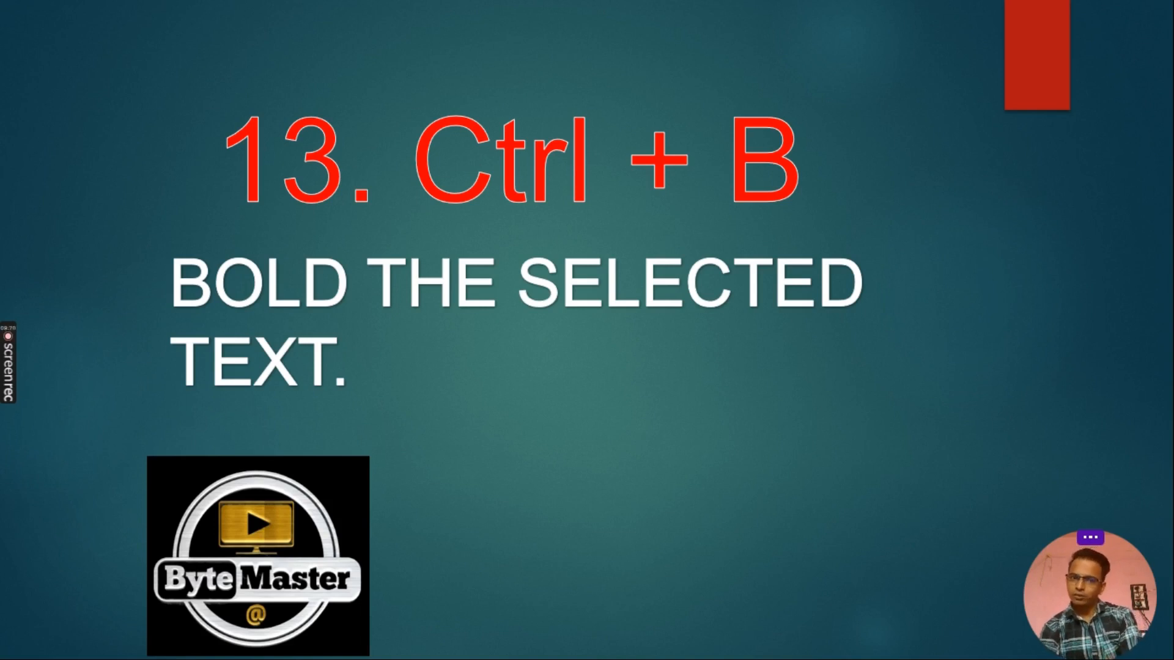
# Advance the slide show to the italicize slide and return to the Word document
pyautogui.press('Right')
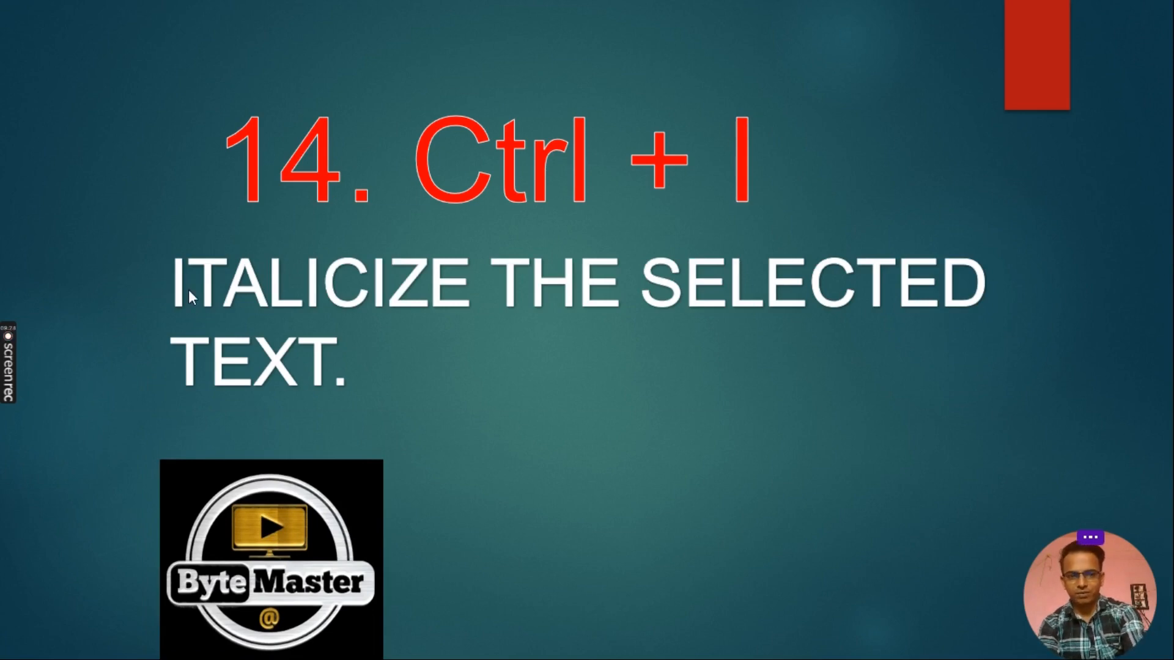
pyautogui.hotkey('alt', 'Tab')
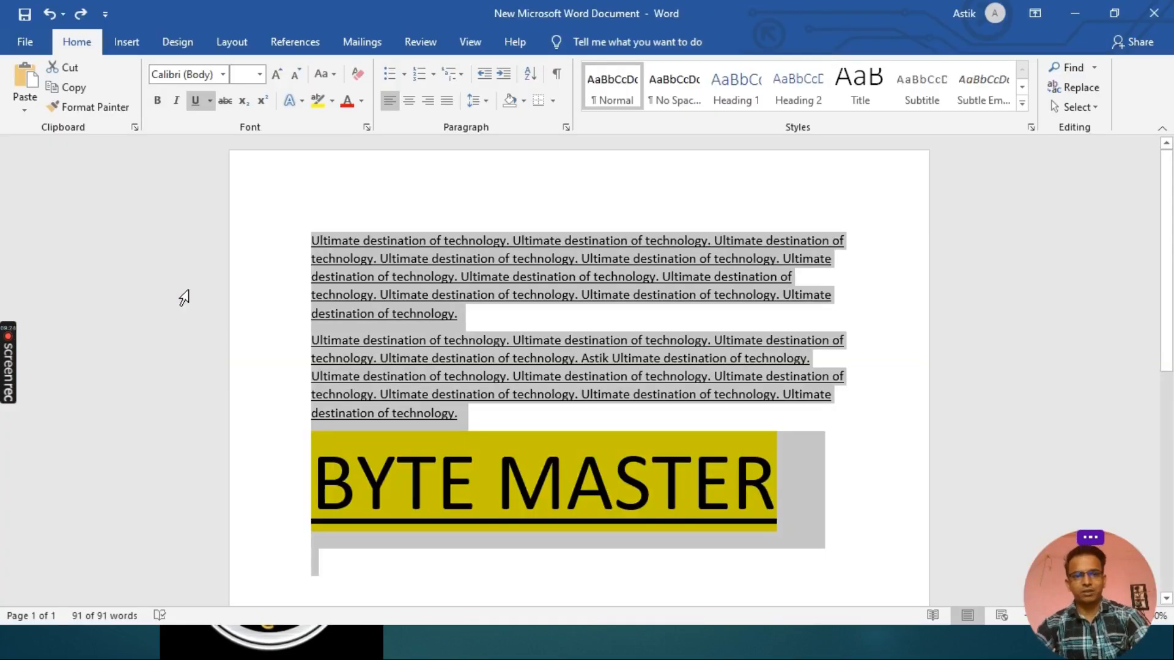
# Remove the underline from all of the selected document text
pyautogui.click(195, 102)
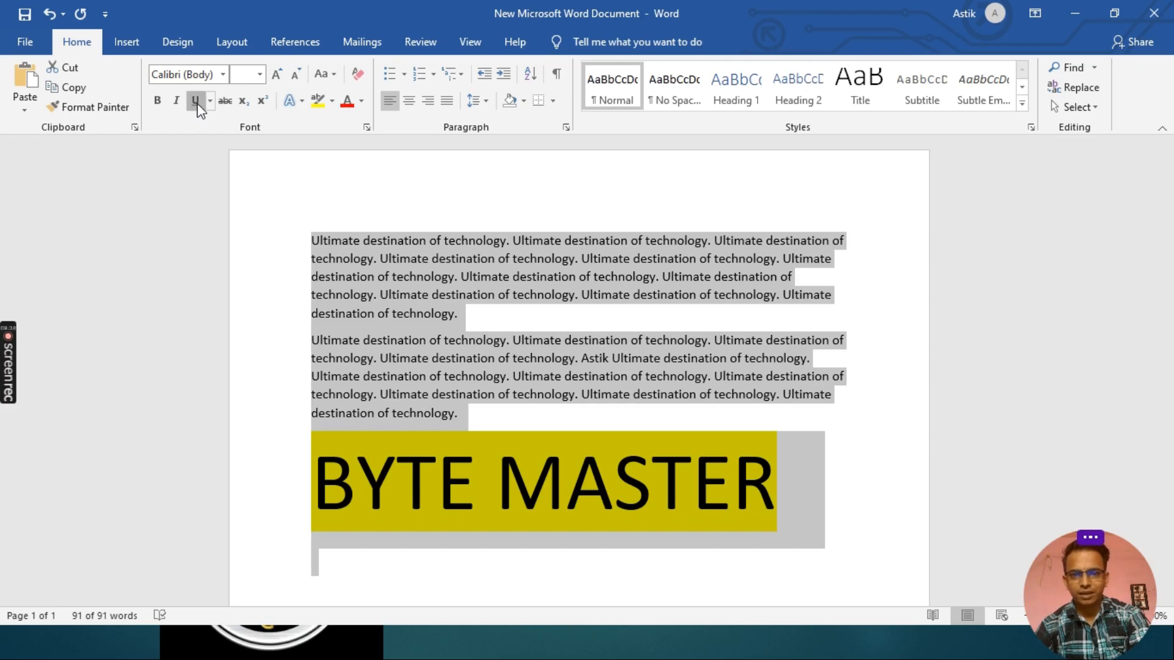
pyautogui.click(196, 100)
pyautogui.click(195, 101)
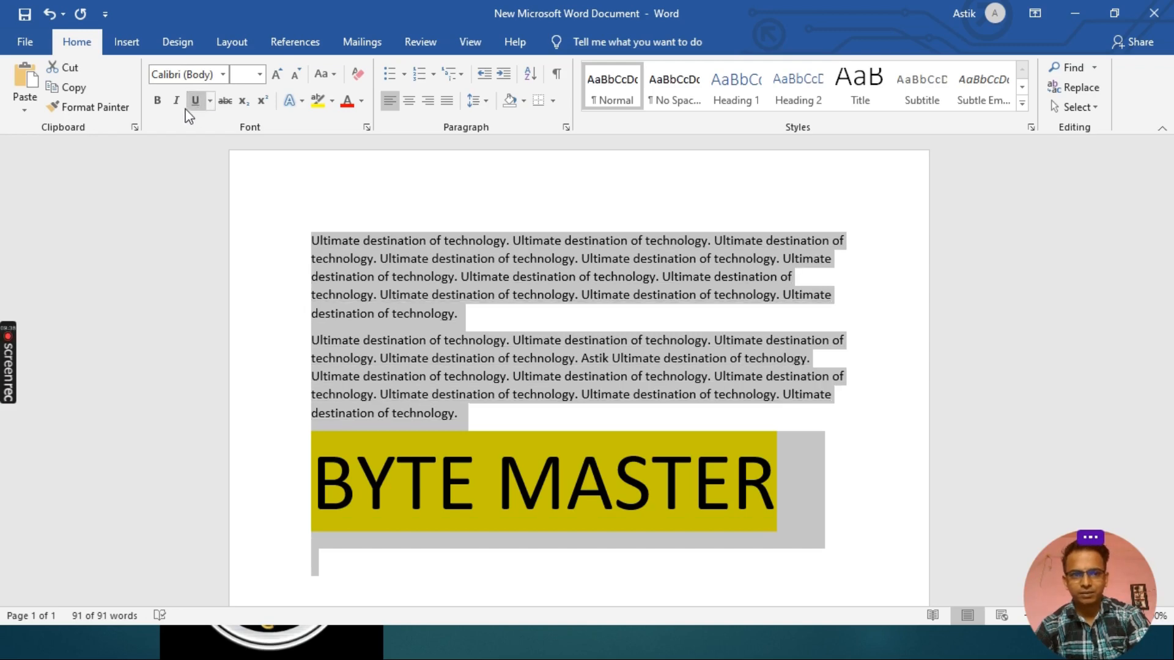
pyautogui.click(196, 103)
pyautogui.click(194, 105)
# Toggle italics on and off for all of the selected text, ending with regular upright text
pyautogui.click(176, 106)
pyautogui.click(176, 102)
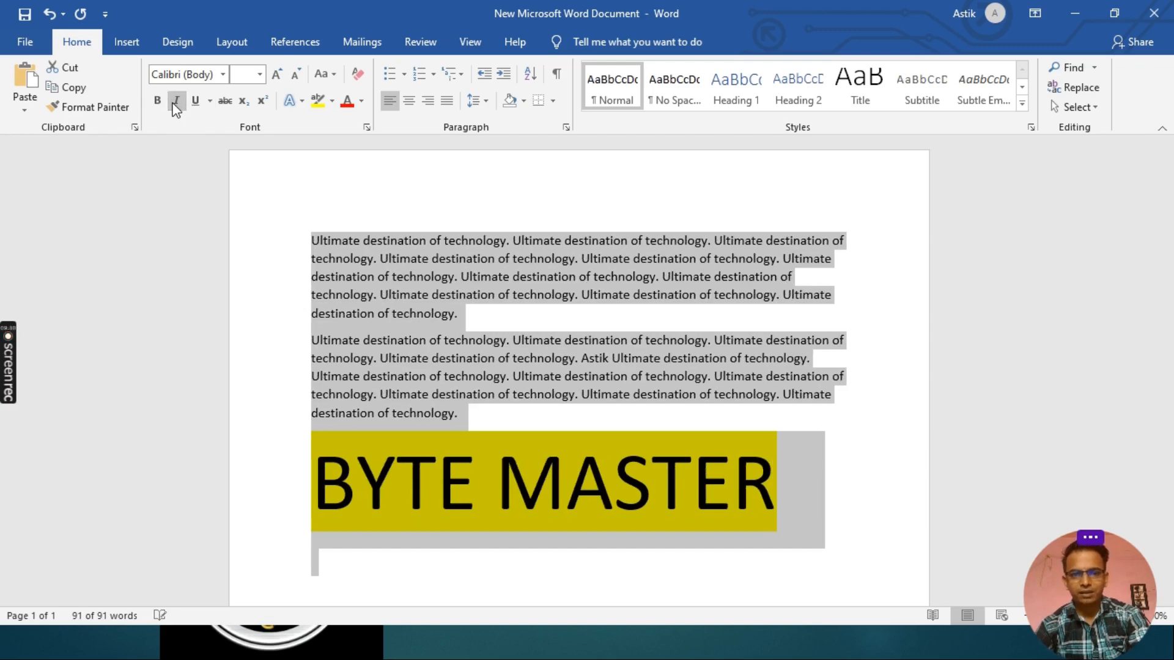
pyautogui.click(177, 102)
pyautogui.click(176, 103)
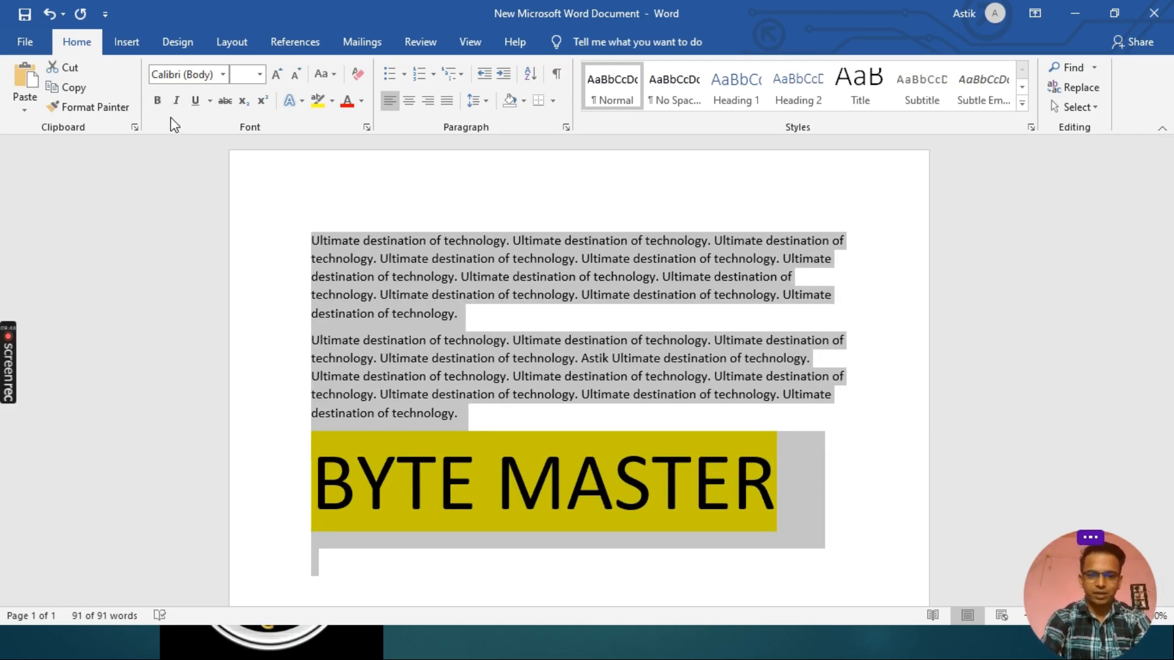
pyautogui.hotkey('ctrl', 'i')
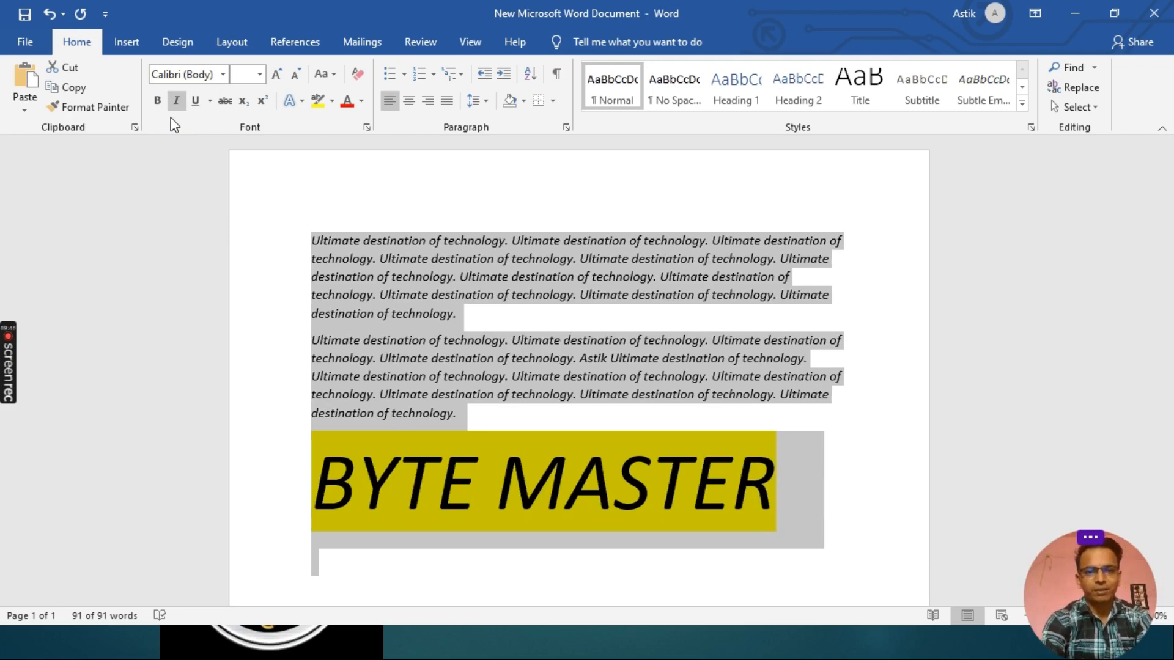
pyautogui.hotkey('ctrl', 'i')
pyautogui.hotkey('ctrl', 'i')
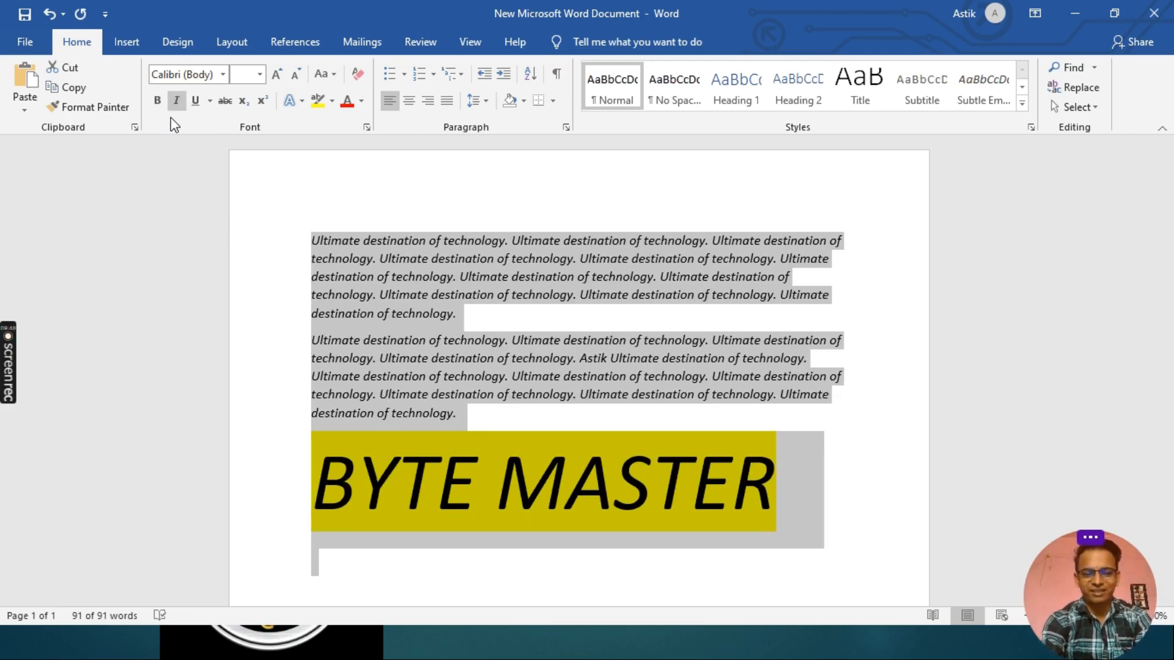
pyautogui.hotkey('ctrl', 'i')
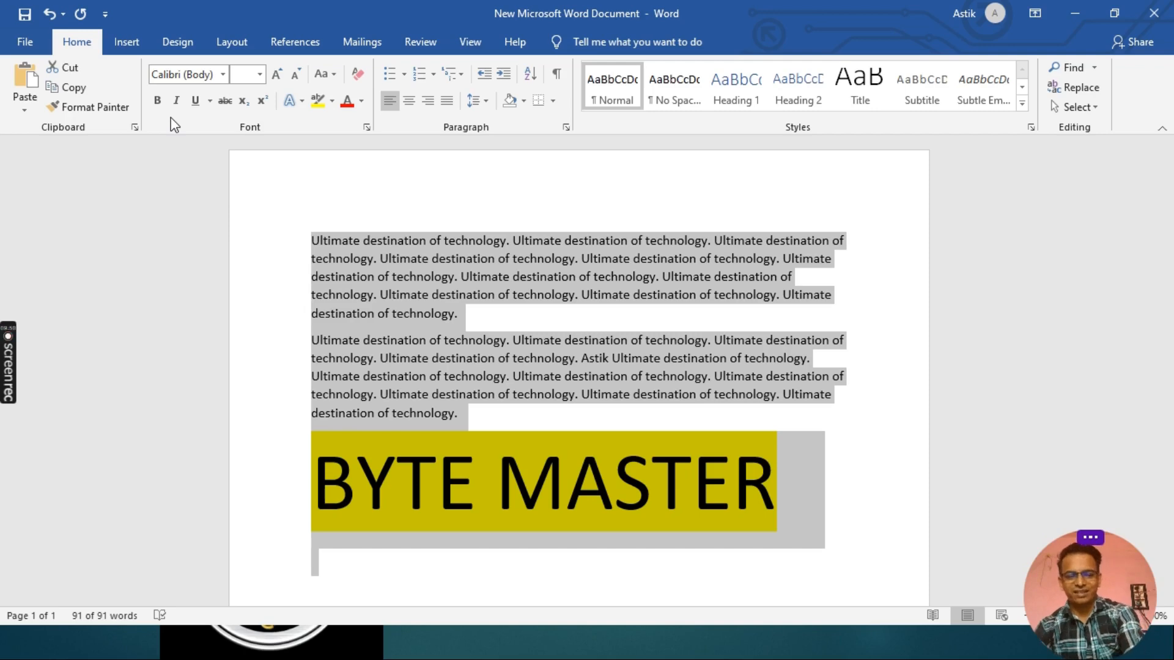
# Advance the slide show to the underline slide and return to the Word document
pyautogui.hotkey('alt', 'Tab')
pyautogui.press('Right')
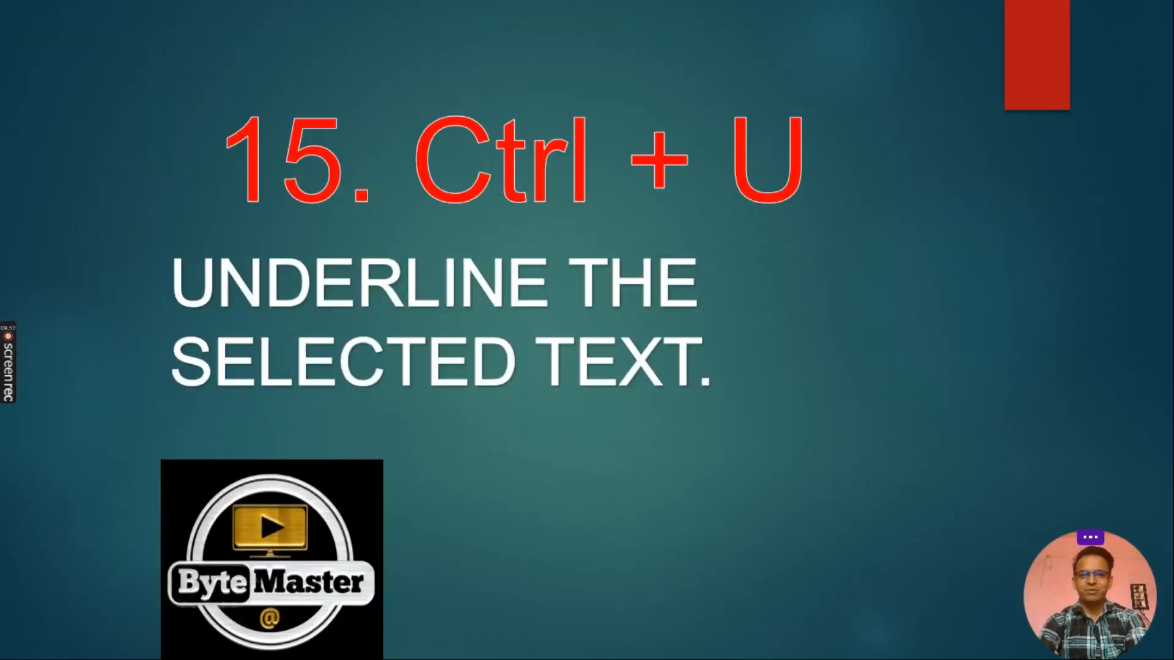
pyautogui.hotkey('alt', 'Tab')
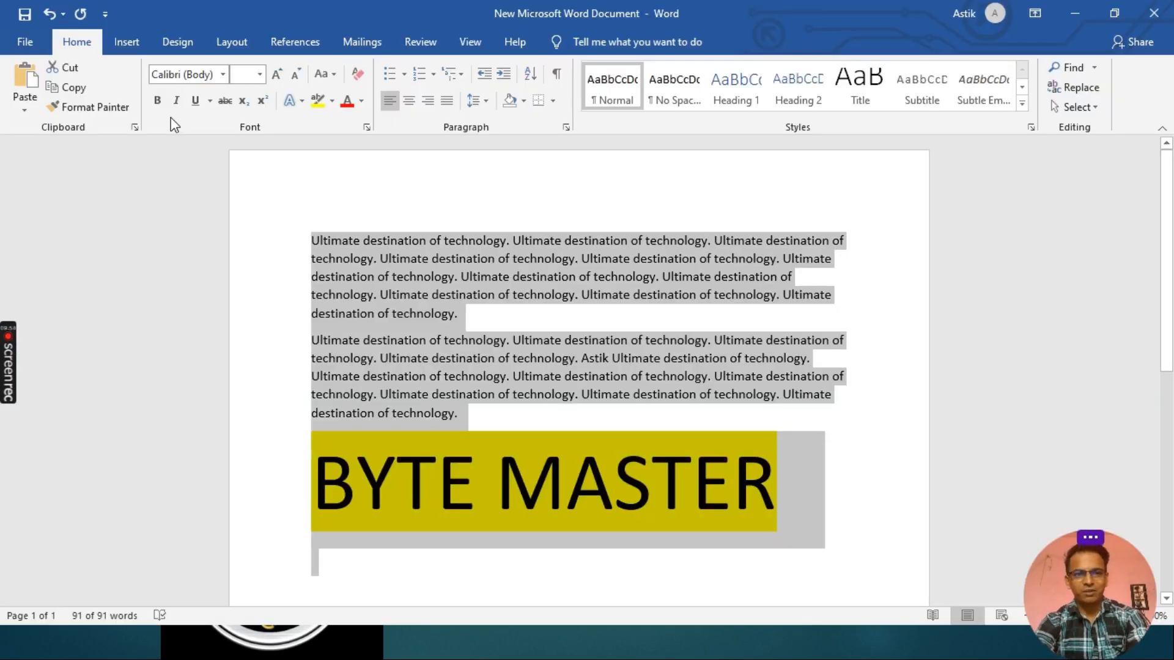
# Toggle underlining on and off for the whole selected text, ending with the underline applied
pyautogui.click(191, 104)
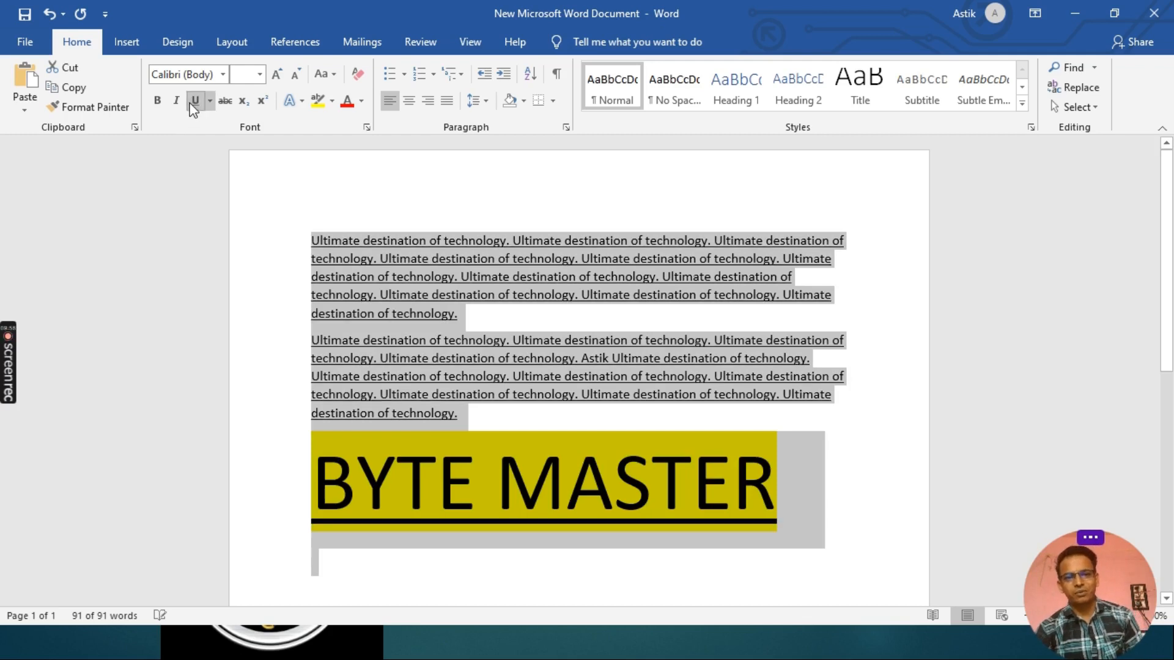
pyautogui.click(191, 104)
pyautogui.click(193, 104)
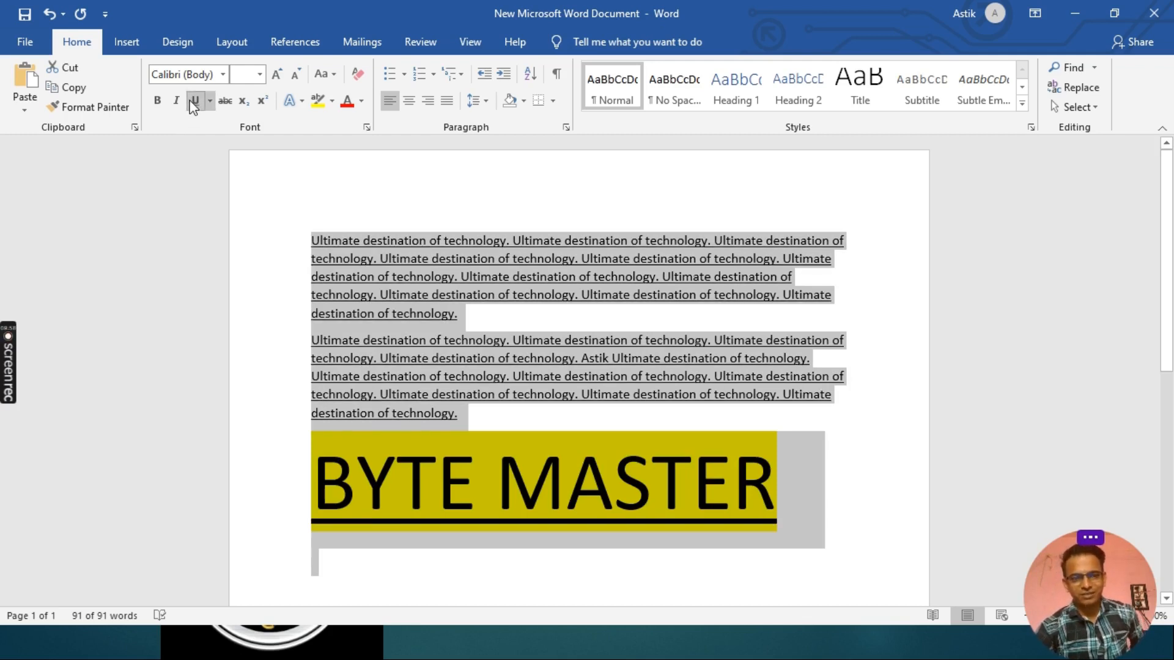
pyautogui.click(193, 104)
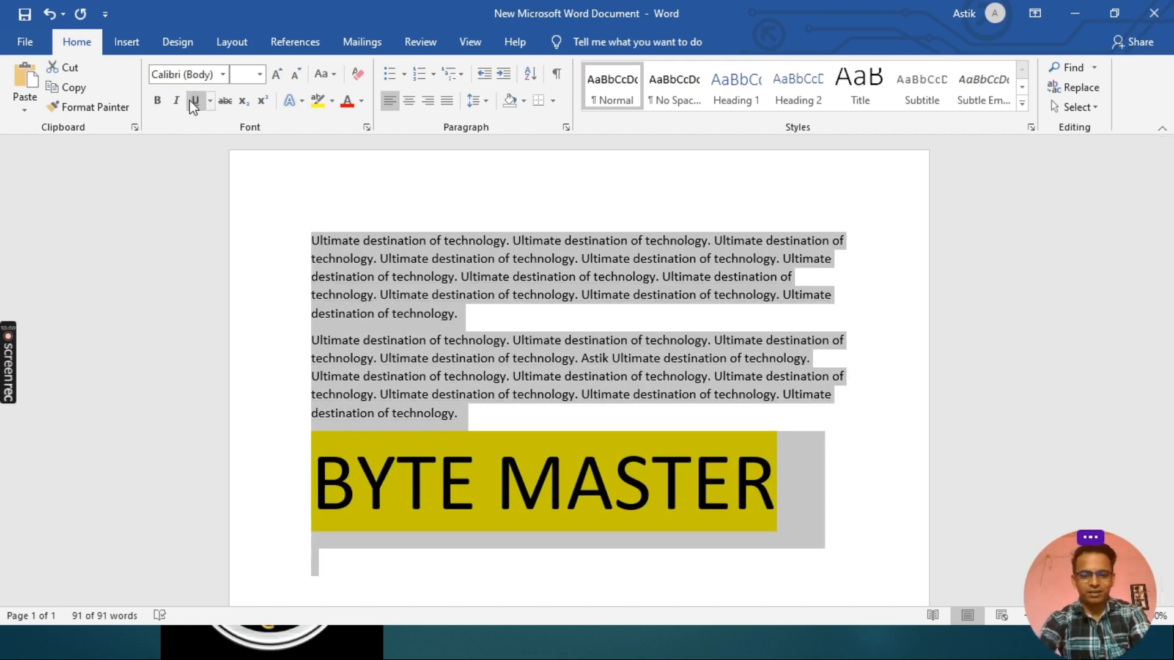
pyautogui.click(193, 104)
pyautogui.click(193, 104)
pyautogui.click(193, 104)
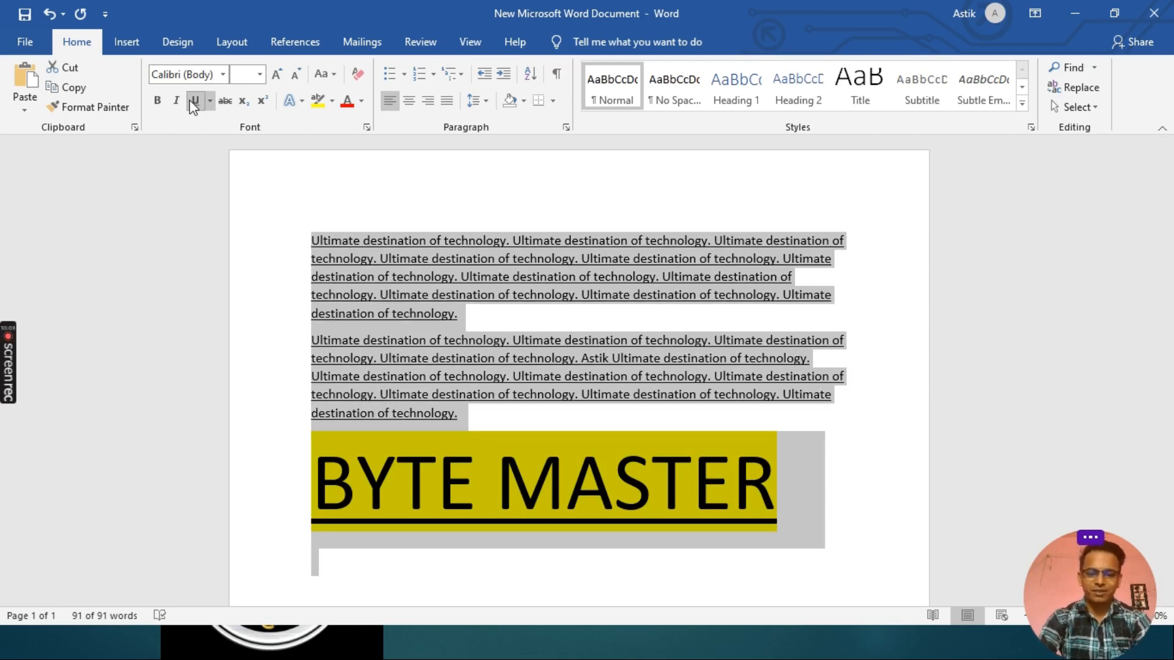
# Remove the underline from all of the selected text and advance the slide show by one slide
pyautogui.click(193, 104)
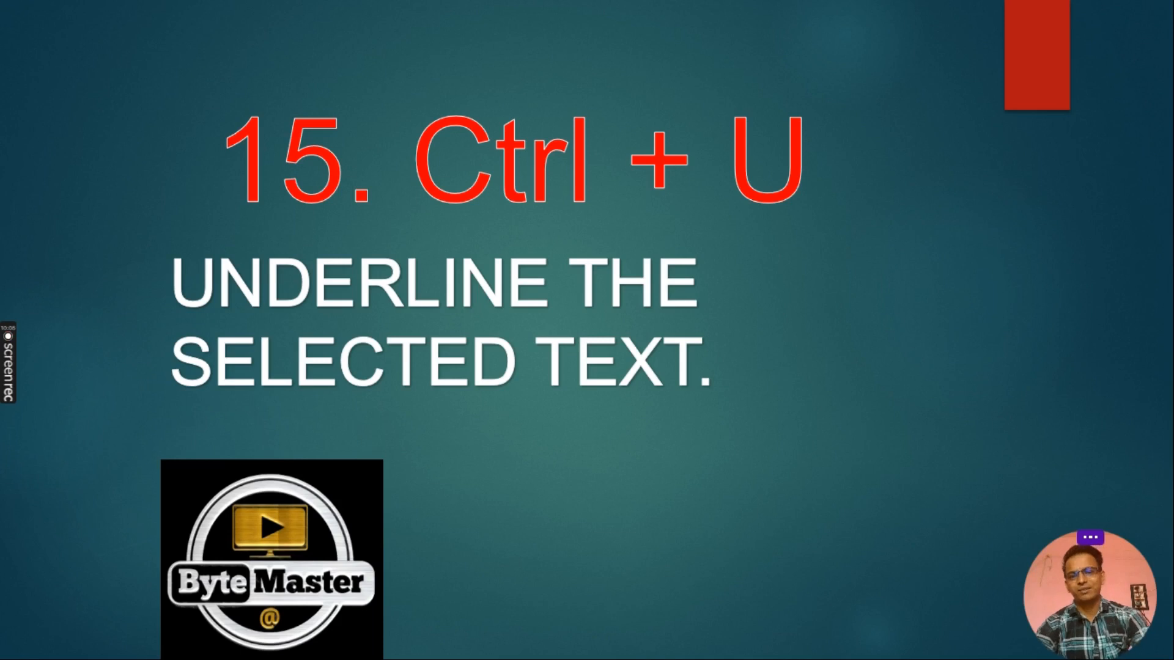
pyautogui.press('Right')
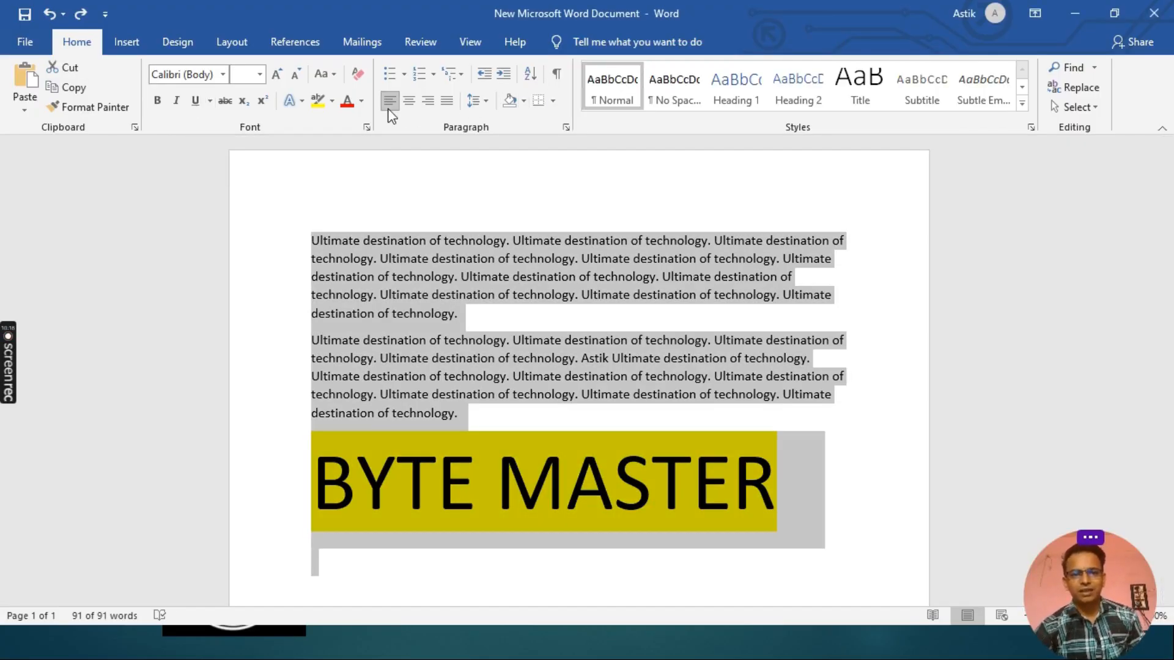
# Alternate all of the selected text between centred and left alignment, ending with left alignment
pyautogui.hotkey('ctrl', 'e')
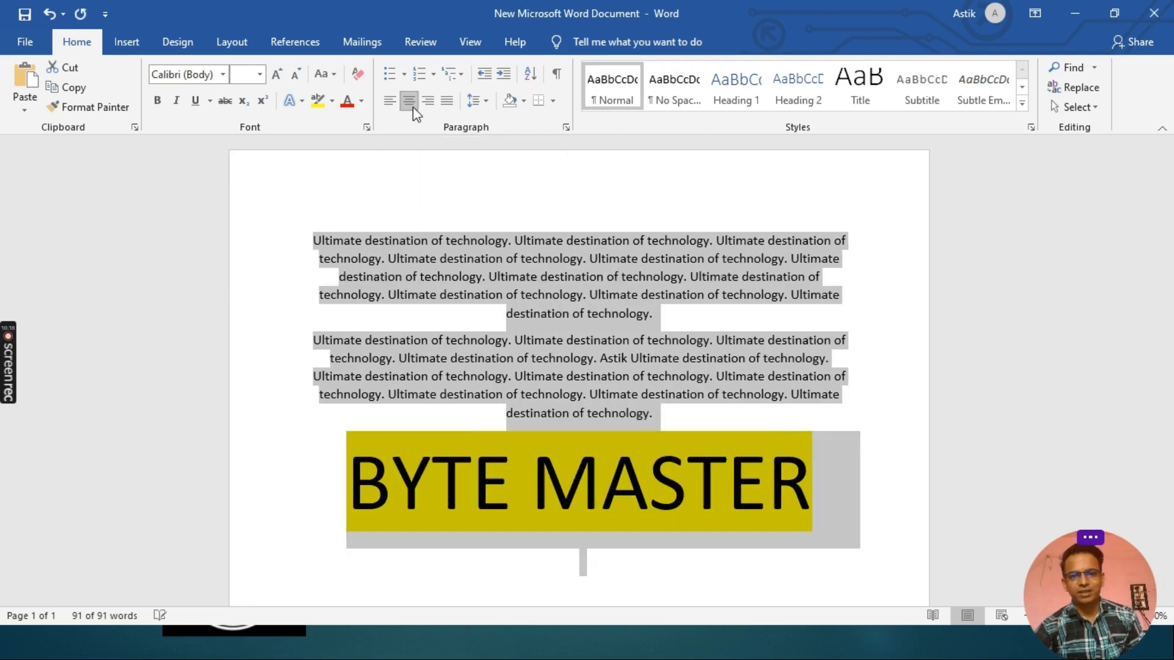
pyautogui.hotkey('ctrl', 'l')
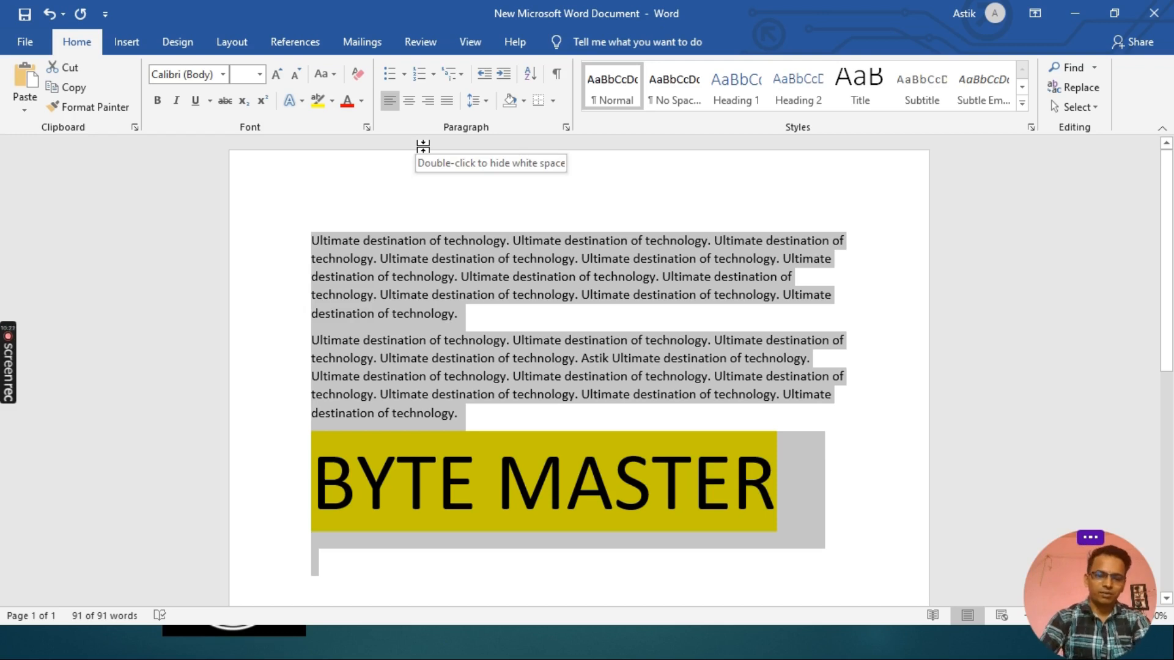
pyautogui.hotkey('ctrl', 'e')
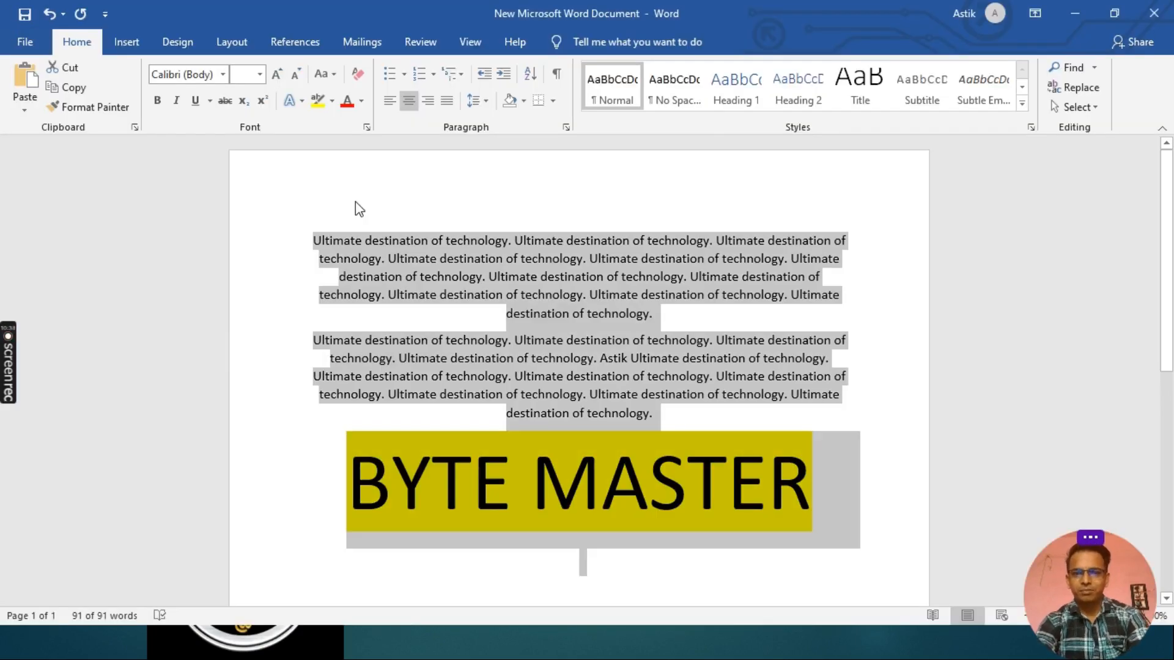
pyautogui.hotkey('ctrl', 'l')
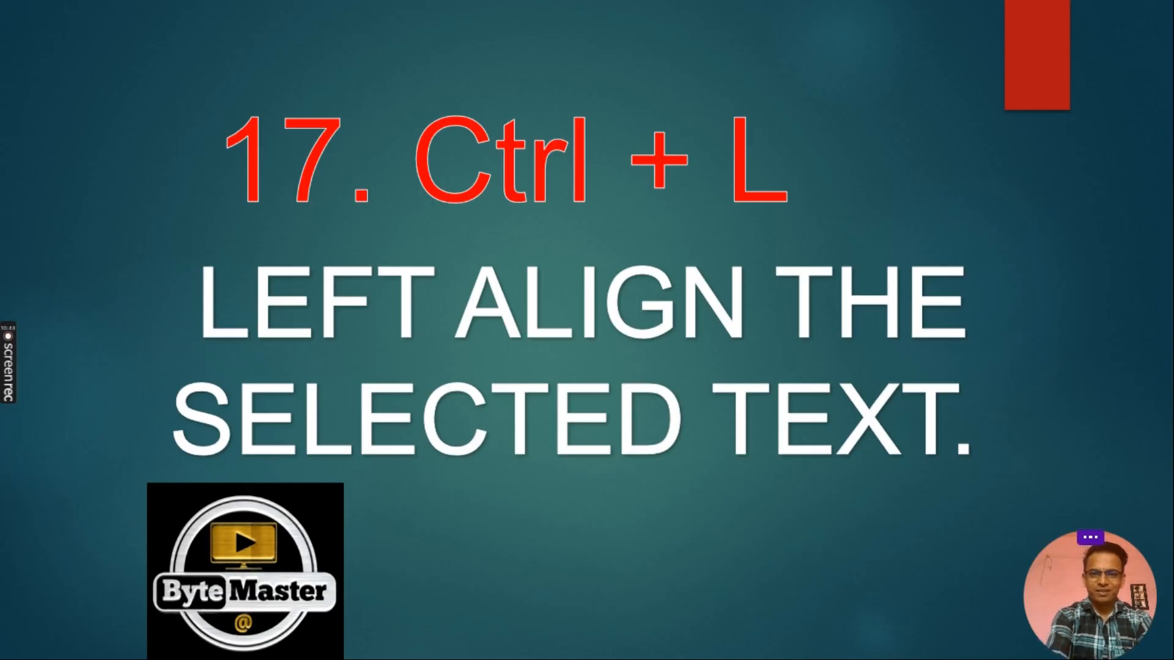
# Select the whole document, right-align its text, and finally justify it
pyautogui.hotkey('ctrl', 'a')
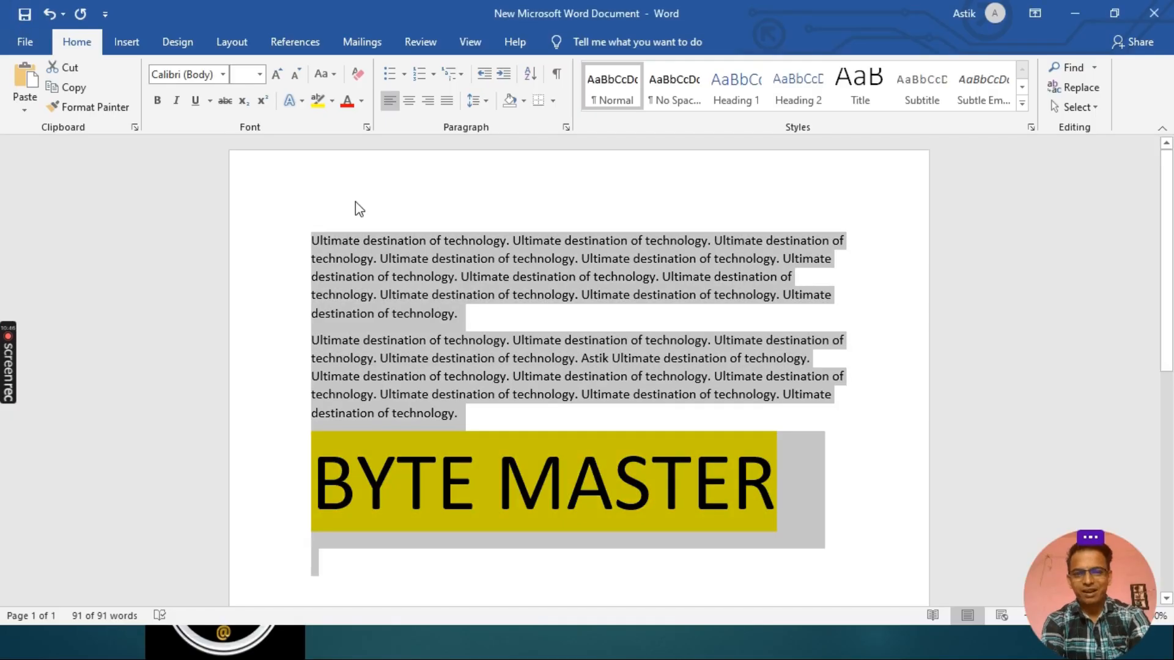
pyautogui.hotkey('ctrl', 'r')
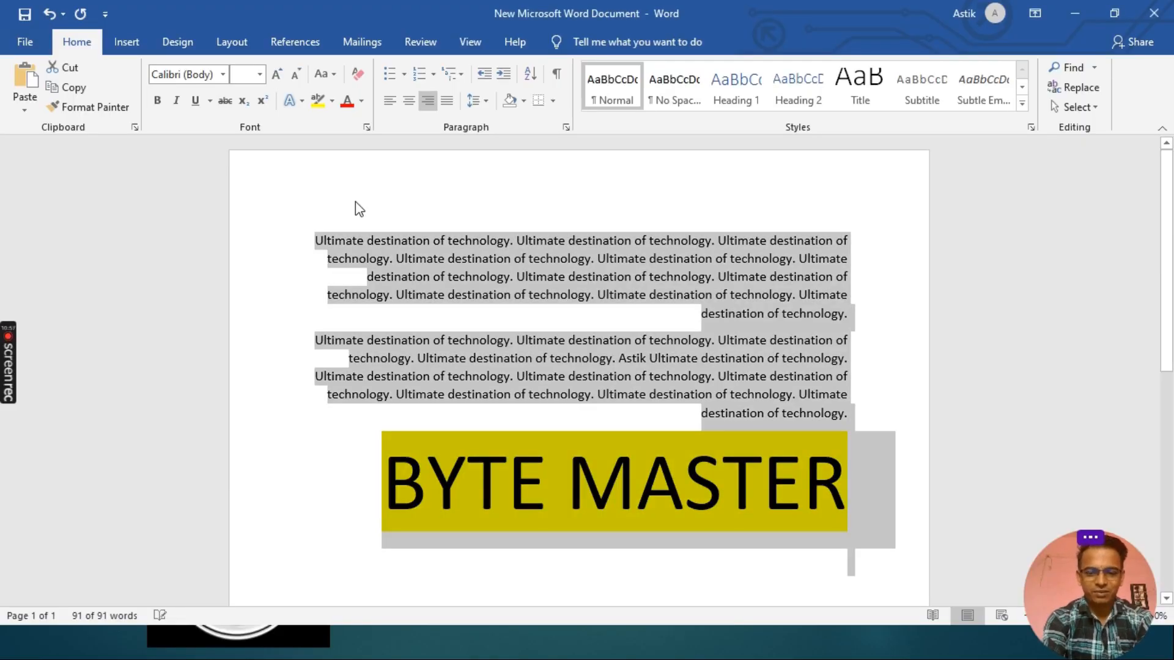
pyautogui.hotkey('ctrl', 'j')
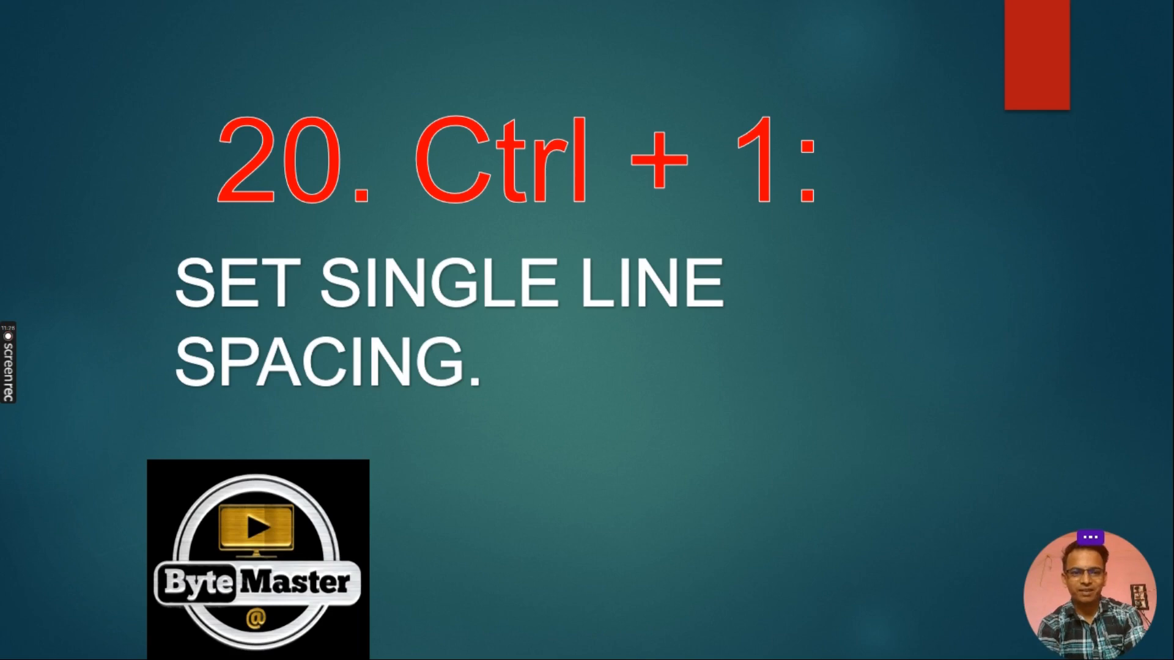
# Switch from the slide show to the Word document and set the selected text to single (1.0) line spacing
pyautogui.hotkey('alt', 'Tab')
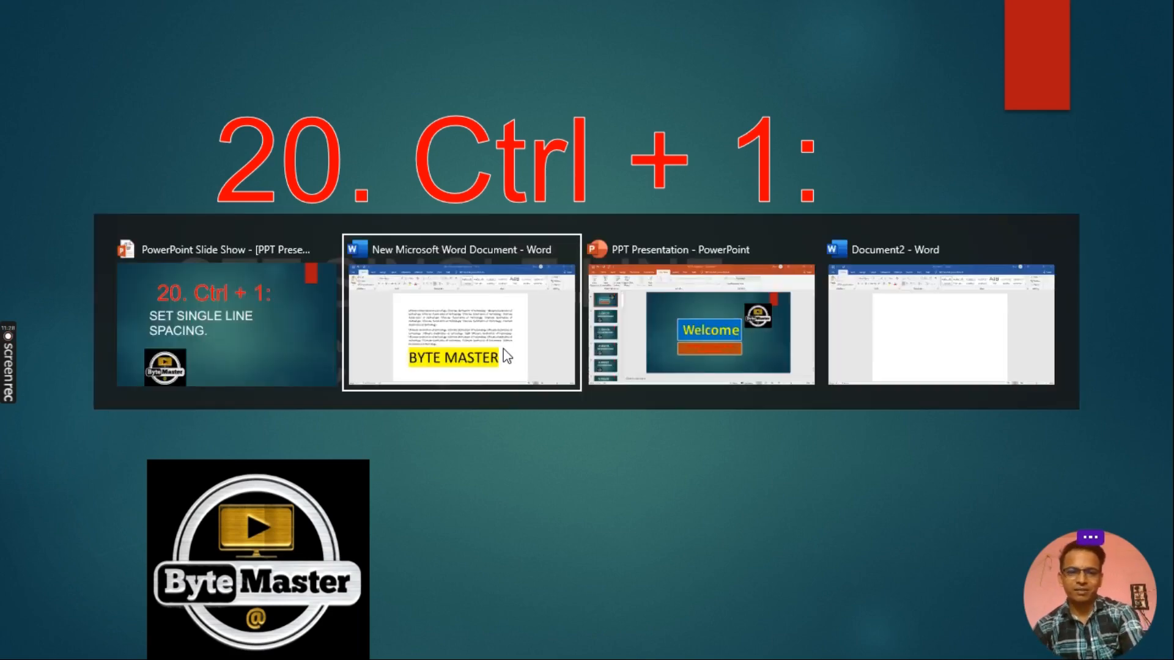
pyautogui.hotkey('ctrl', '1')
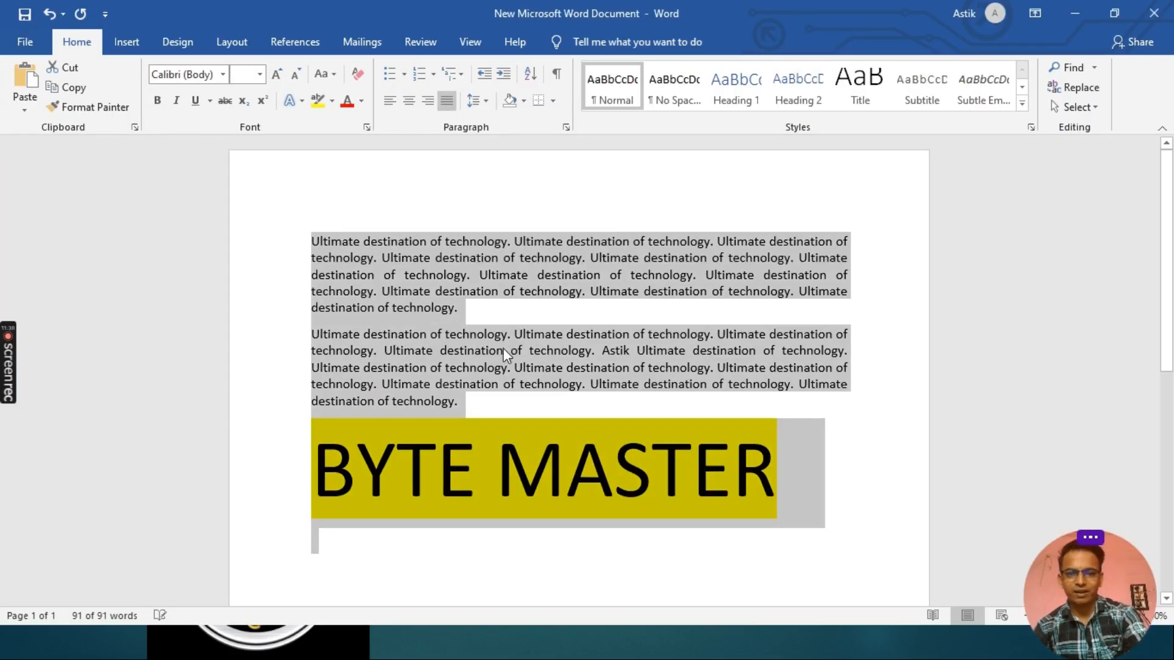
pyautogui.click(484, 103)
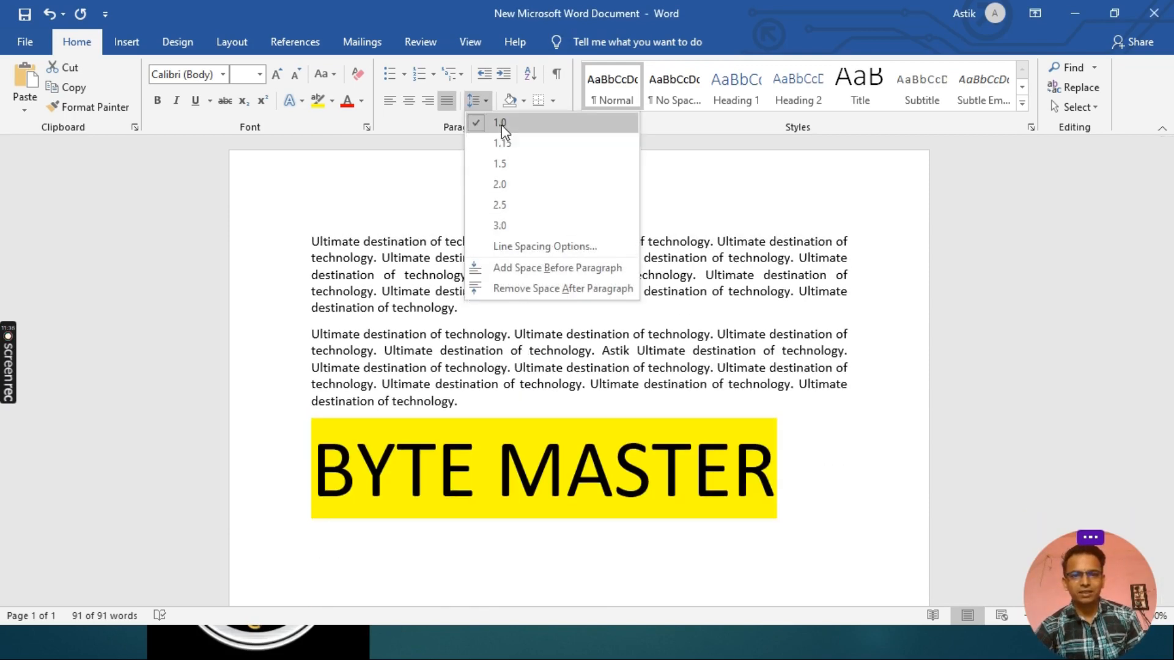
pyautogui.click(501, 125)
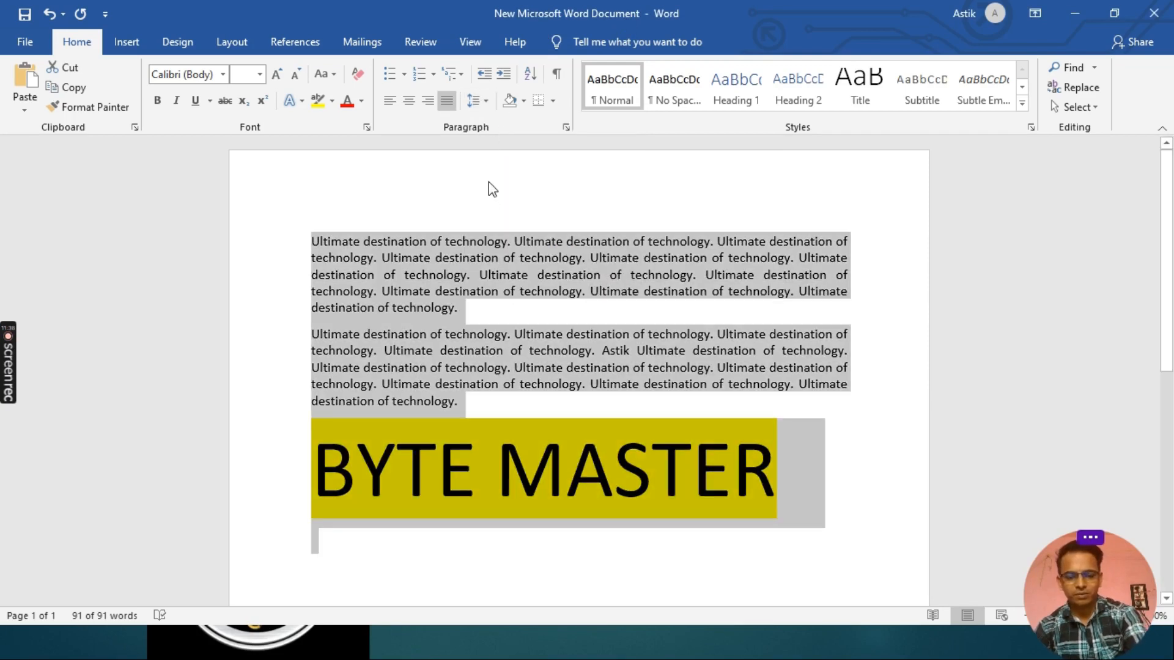
# Set the selected text's line spacing to 3.0 and return it to single spacing
pyautogui.click(475, 100)
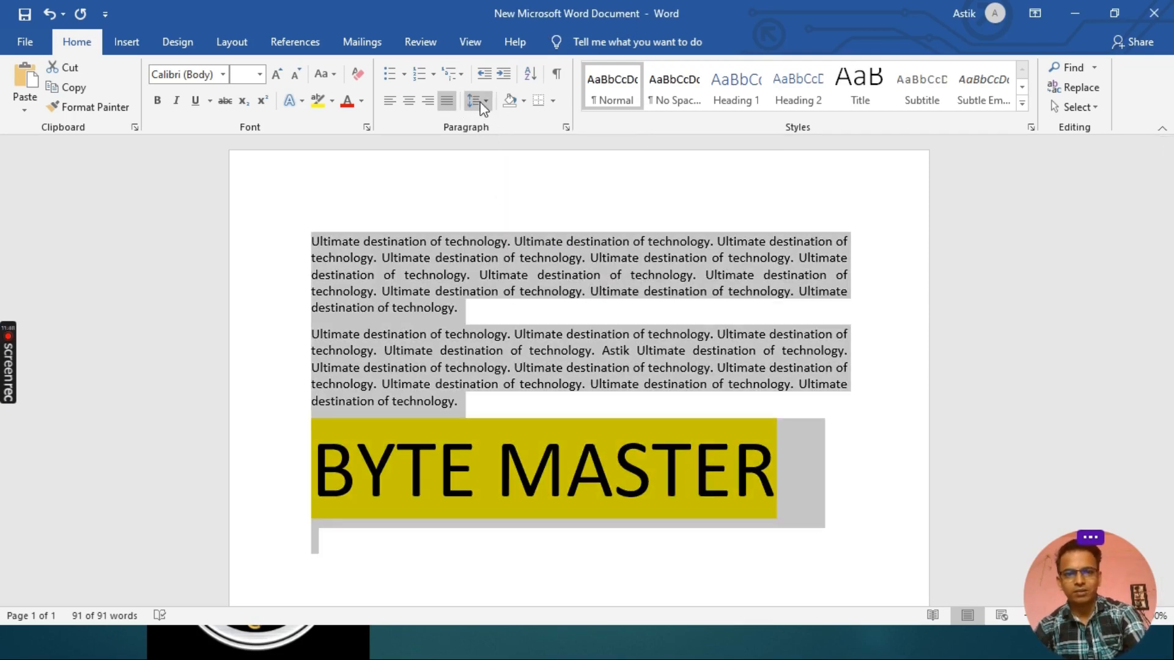
pyautogui.click(502, 227)
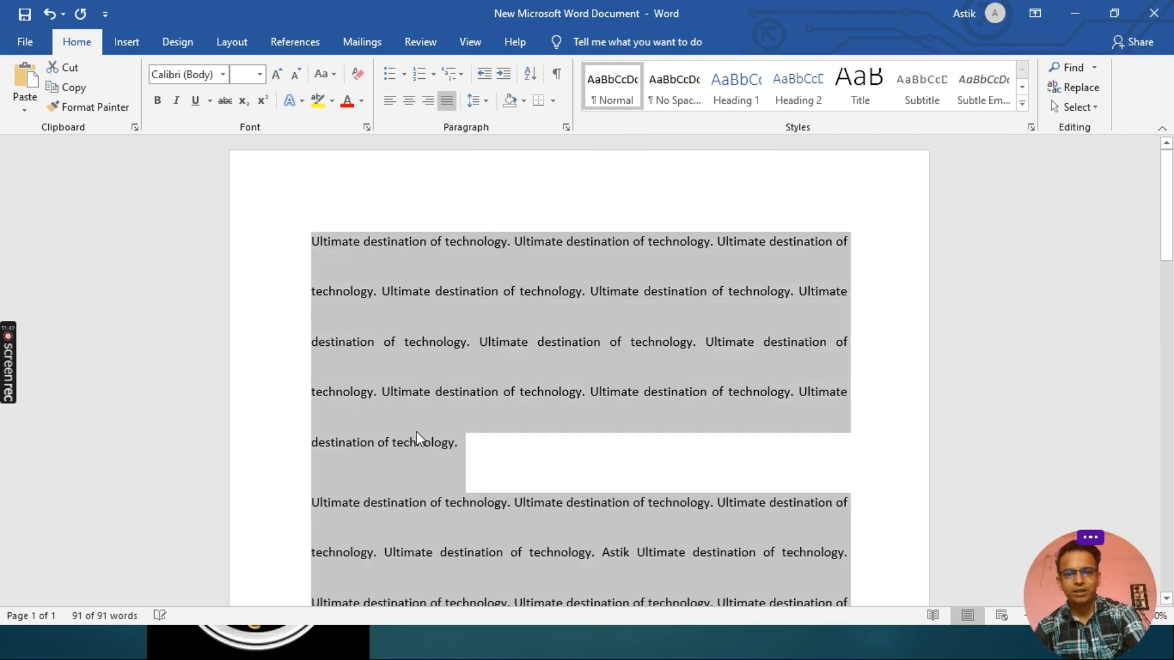
pyautogui.hotkey('ctrl', '1')
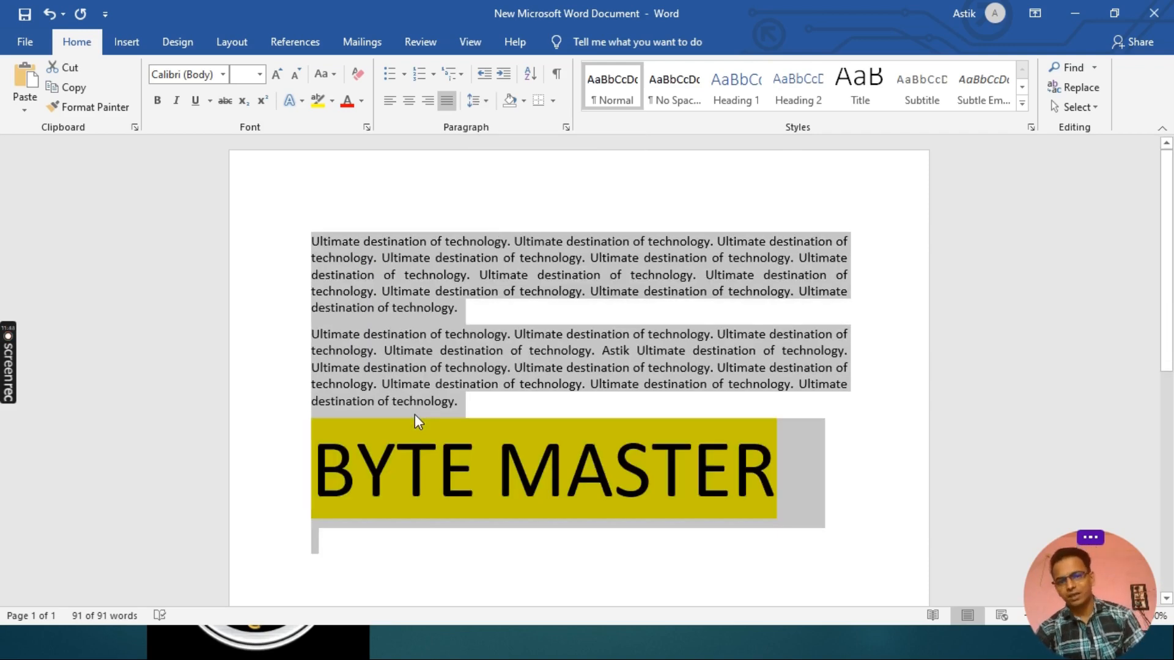
pyautogui.click(475, 101)
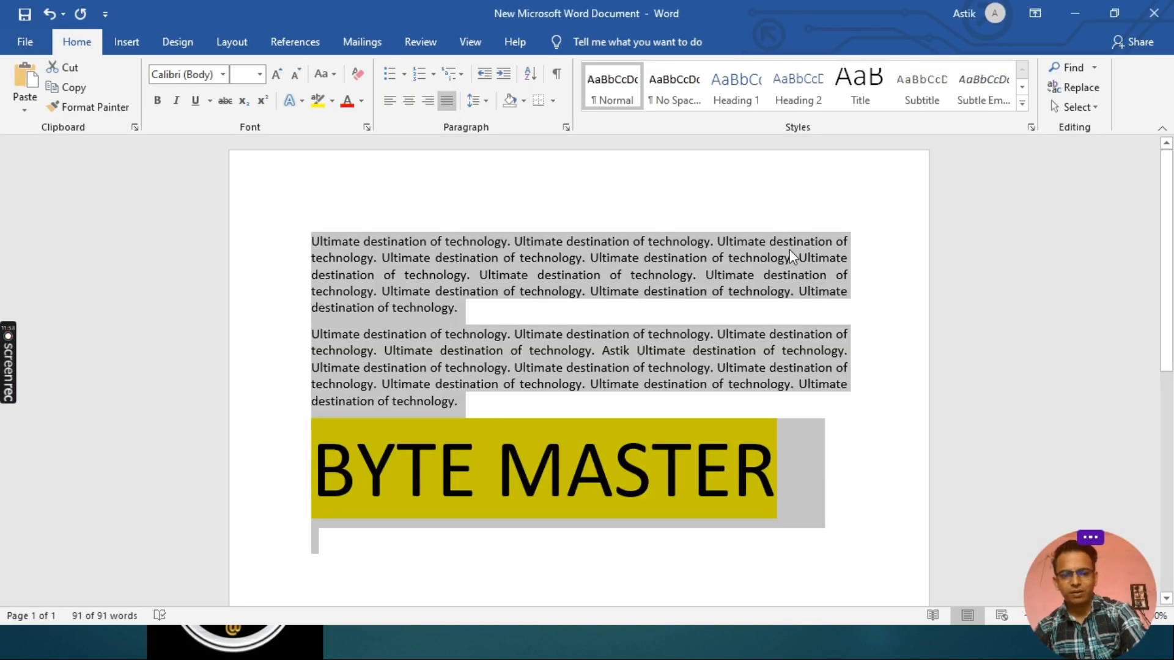
# Apply double line spacing to the selected text, change it to 1.5, and check the setting among the spacing options
pyautogui.hotkey('ctrl', '2')
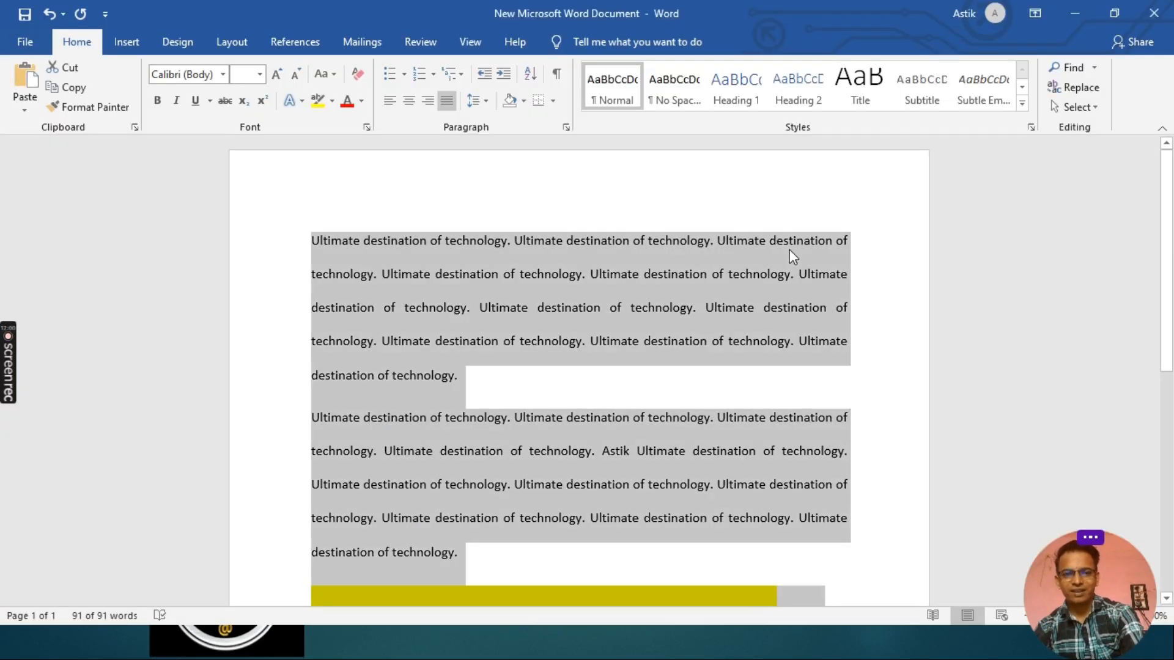
pyautogui.hotkey('ctrl', '5')
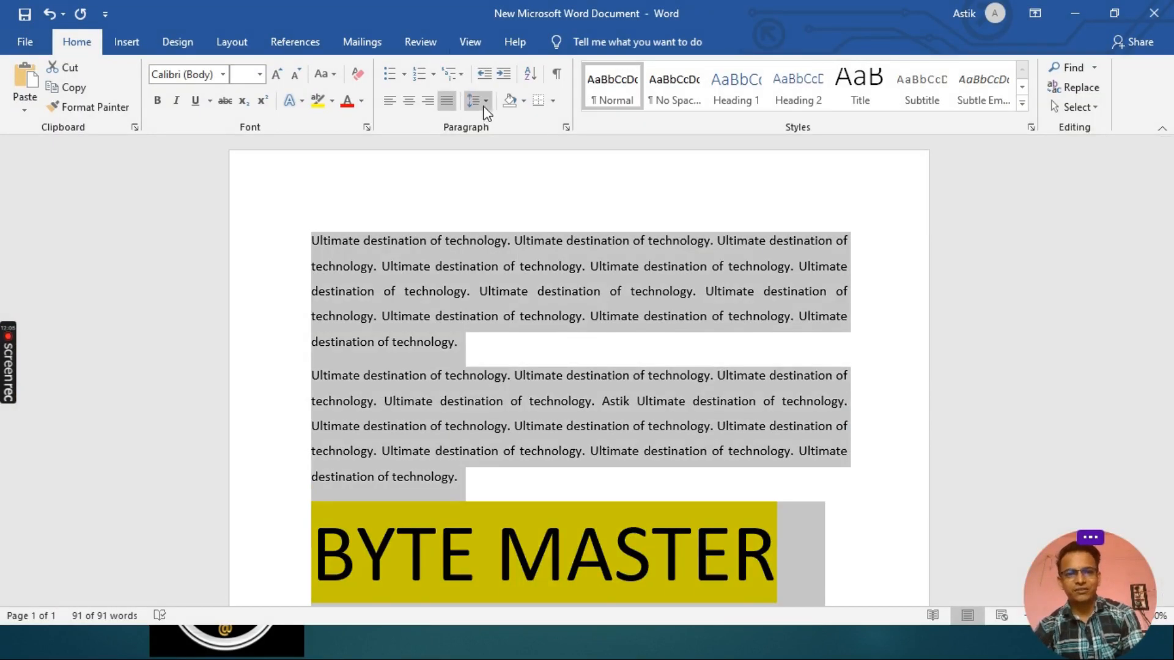
pyautogui.click(477, 100)
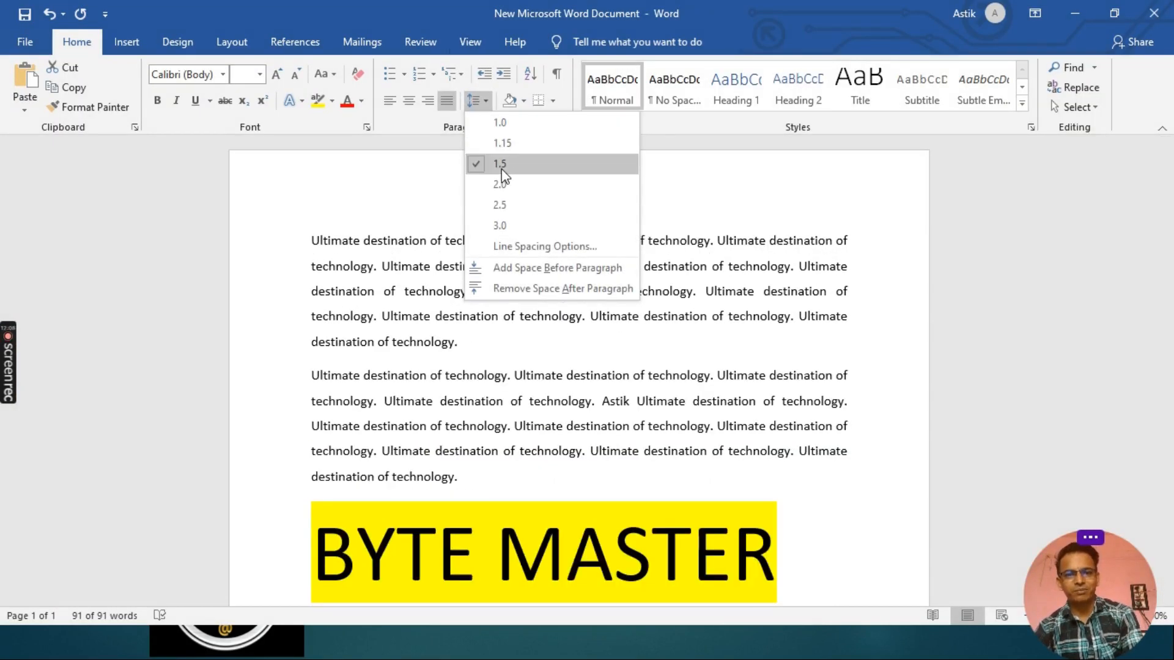
pyautogui.click(771, 218)
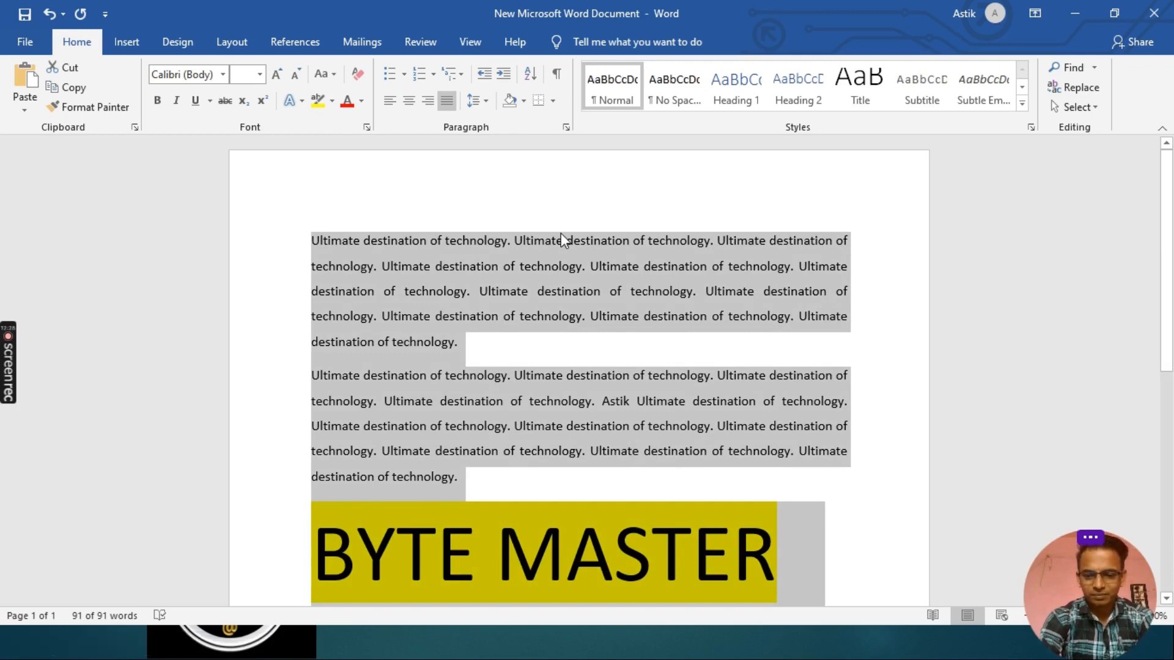
# Reduce the font size of all selected text in repeated one-point steps until the two paragraphs are tiny
pyautogui.hotkey('ctrl', '[')
pyautogui.hotkey('ctrl', '[')
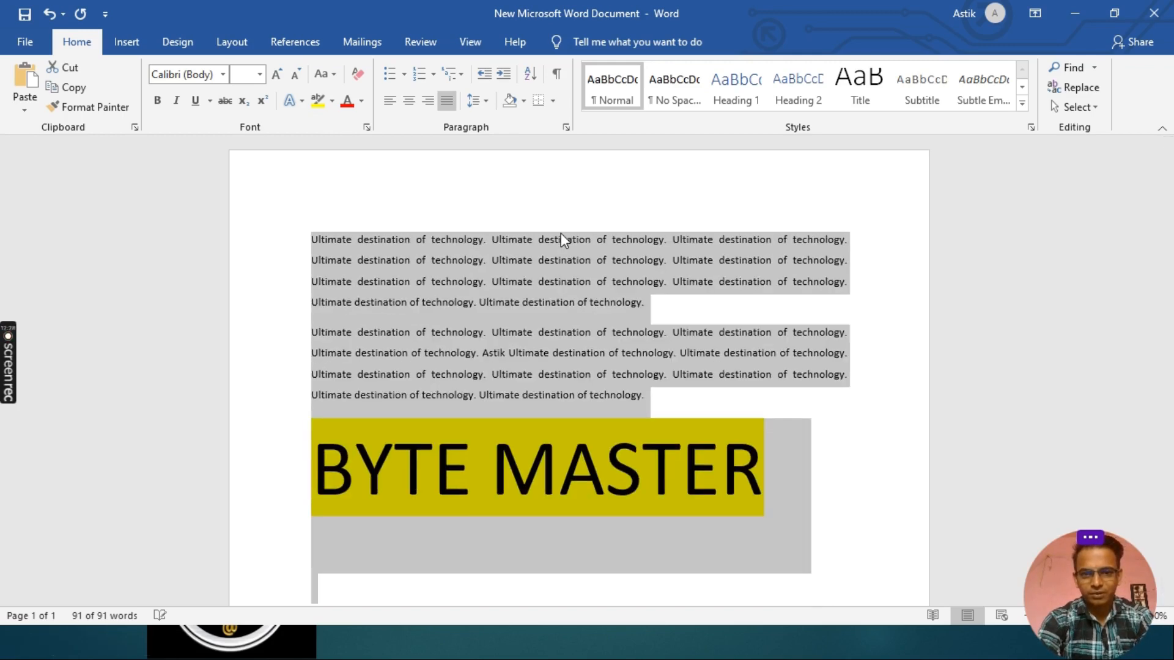
pyautogui.hotkey('ctrl', '[')
pyautogui.hotkey('ctrl', '[')
pyautogui.hotkey('ctrl', '[')
pyautogui.hotkey('ctrl', '[')
pyautogui.hotkey('ctrl', '[')
pyautogui.hotkey('ctrl', '[')
pyautogui.hotkey('ctrl', '[')
pyautogui.hotkey('ctrl', '[')
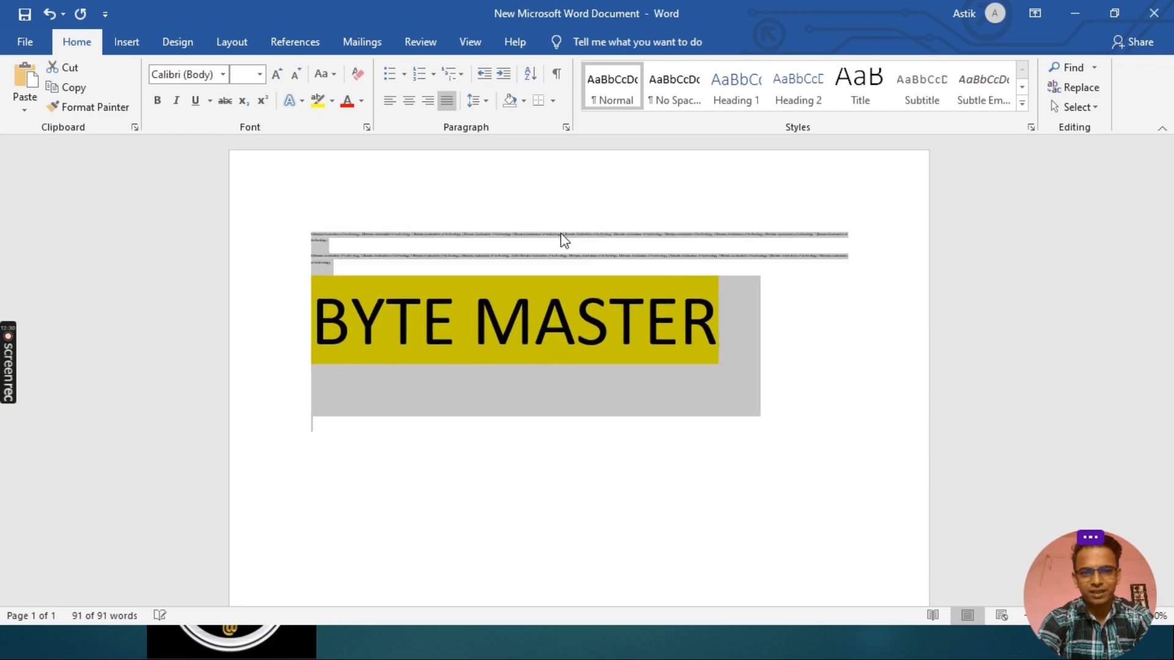
# Increase the font size of all selected text in repeated one-point steps until the paragraphs are larger than normal body text
pyautogui.hotkey('ctrl', ']')
pyautogui.hotkey('ctrl', ']')
pyautogui.hotkey('ctrl', ']')
pyautogui.hotkey('ctrl', ']')
pyautogui.hotkey('ctrl', ']')
pyautogui.hotkey('ctrl', ']')
pyautogui.hotkey('ctrl', ']')
pyautogui.hotkey('ctrl', ']')
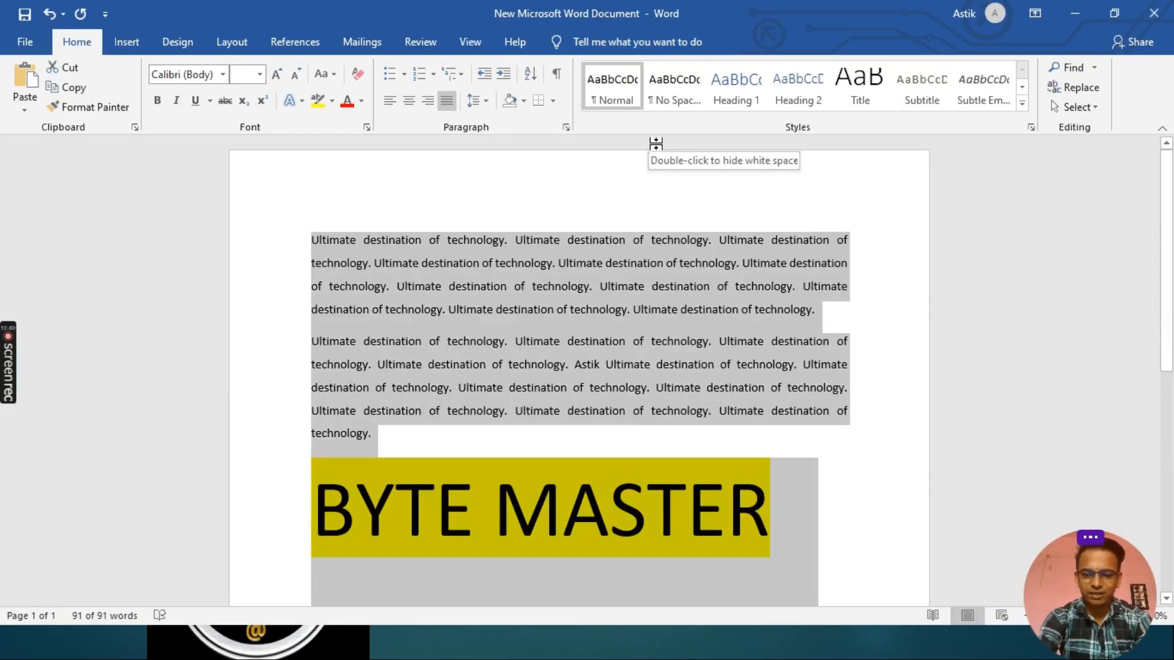
pyautogui.hotkey('ctrl', ']')
pyautogui.hotkey('ctrl', ']')
pyautogui.hotkey('ctrl', ']')
pyautogui.hotkey('ctrl', ']')
pyautogui.hotkey('ctrl', ']')
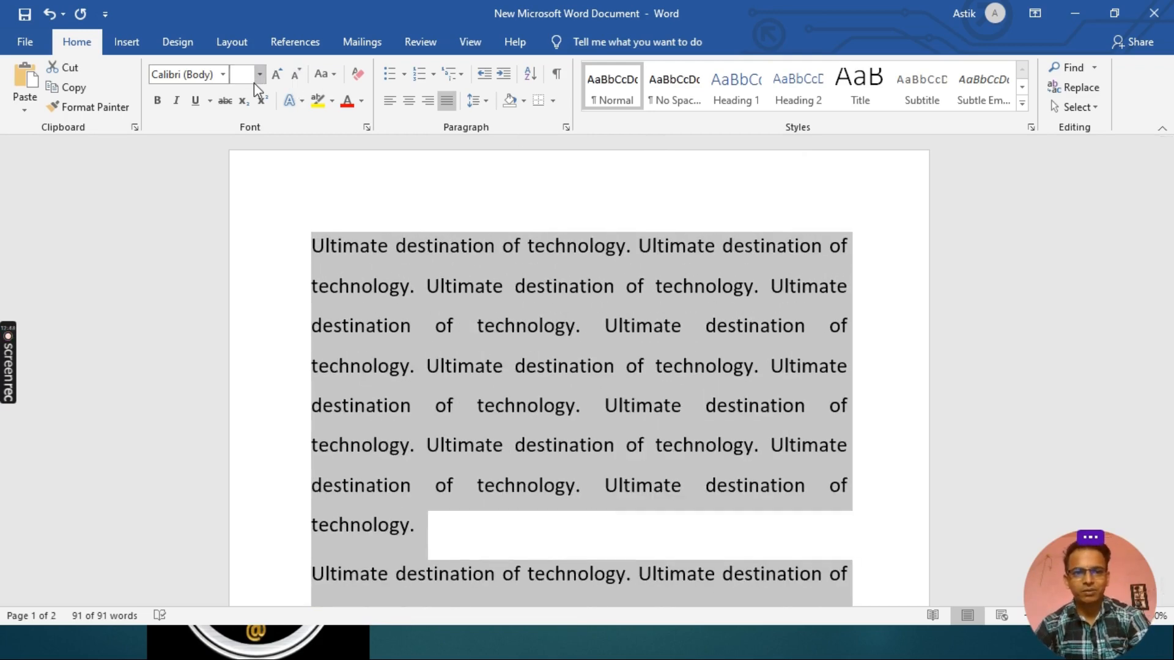
# Enlarge the selected text with Grow Font and reduce it with repeated Shrink Font, leaving small body text
pyautogui.click(278, 74)
pyautogui.click(278, 75)
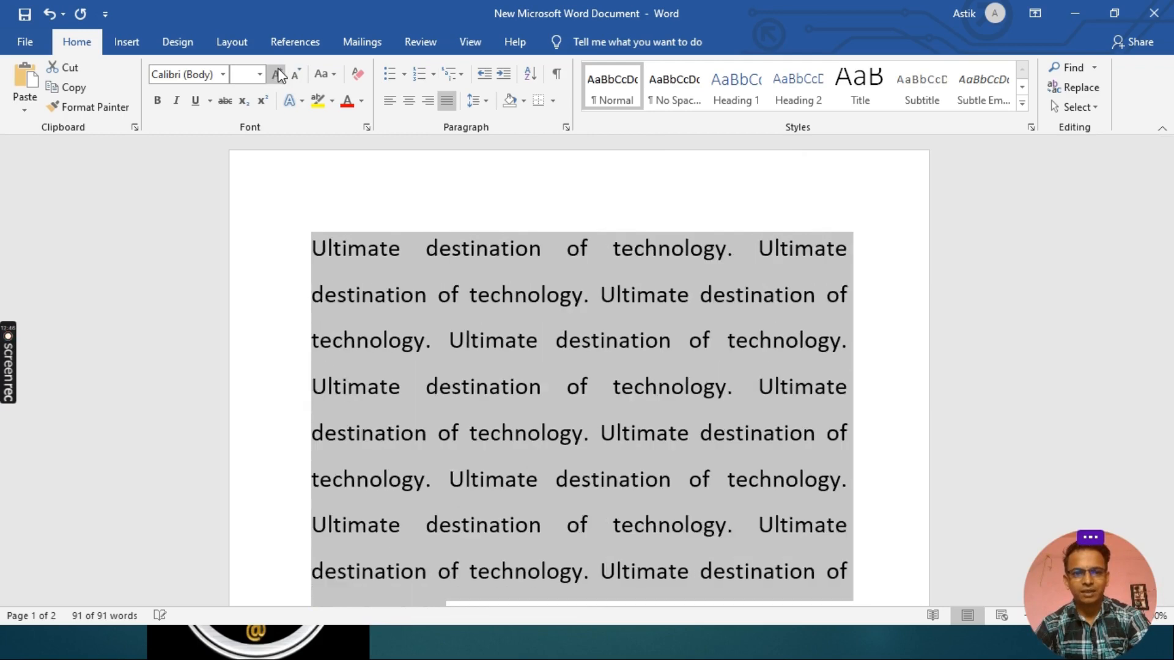
pyautogui.click(294, 76)
pyautogui.click(294, 77)
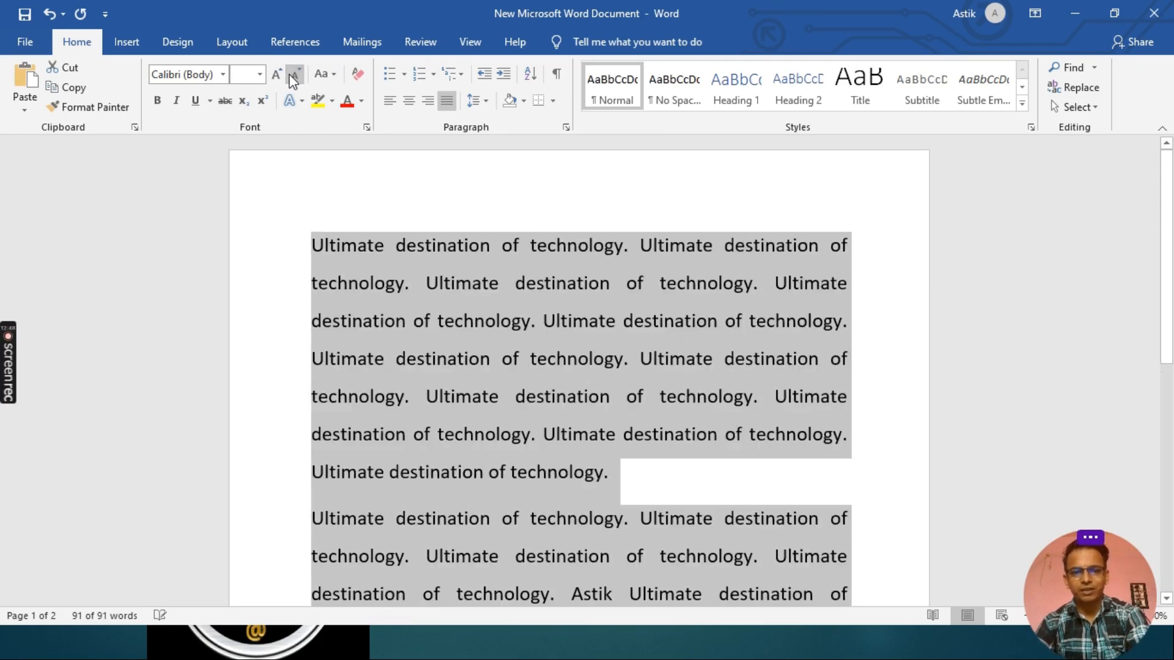
pyautogui.click(293, 76)
pyautogui.click(294, 76)
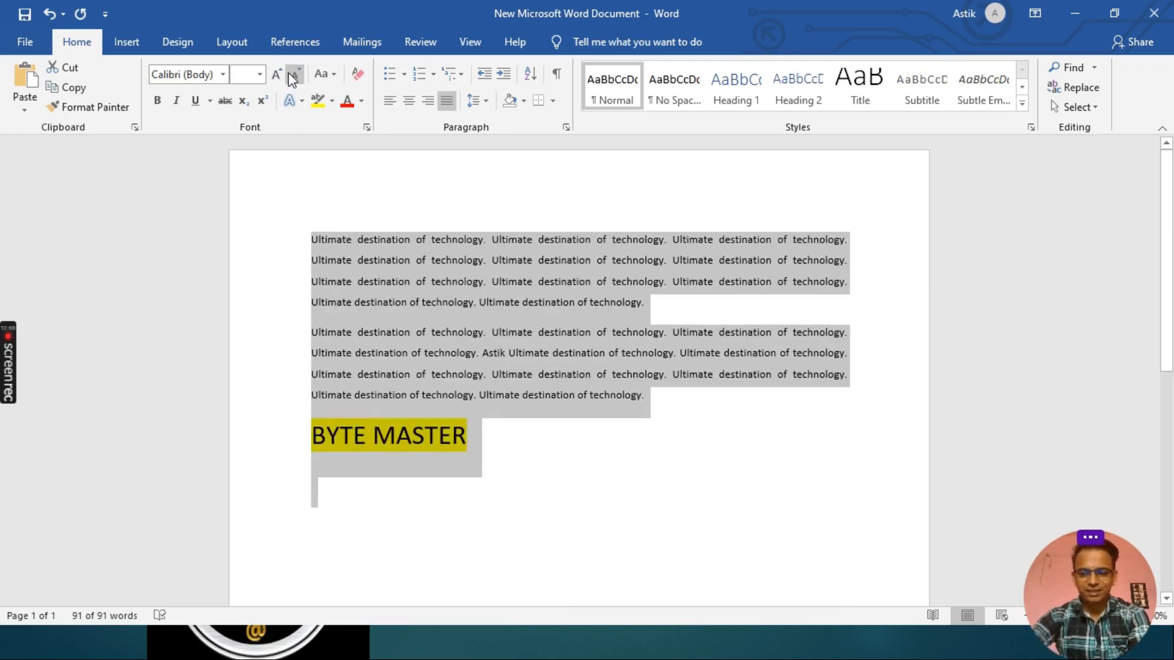
# Increase the font size of the selected text in one-point steps until the body paragraphs are 15 pt
pyautogui.hotkey('ctrl', ']')
pyautogui.hotkey('ctrl', ']')
pyautogui.hotkey('ctrl', ']')
pyautogui.hotkey('ctrl', ']')
pyautogui.hotkey('ctrl', ']')
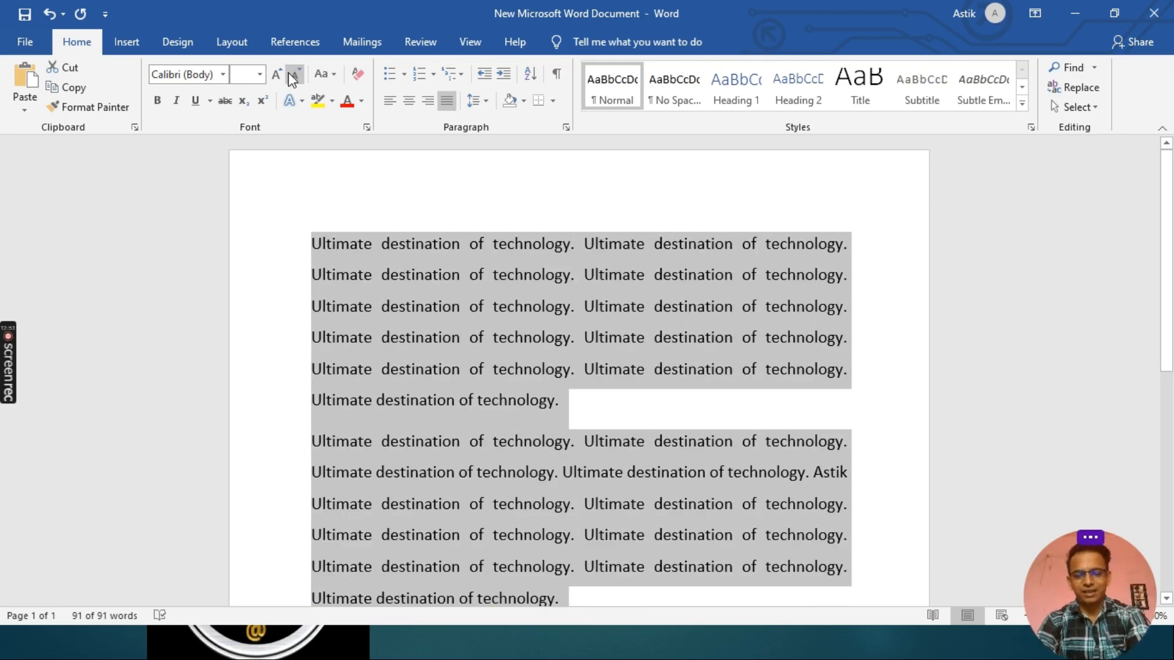
# Advance the slide show to the beginning-of-document cursor slide and return to the top of the Word document
pyautogui.hotkey('alt', 'Tab')
pyautogui.press('Right')
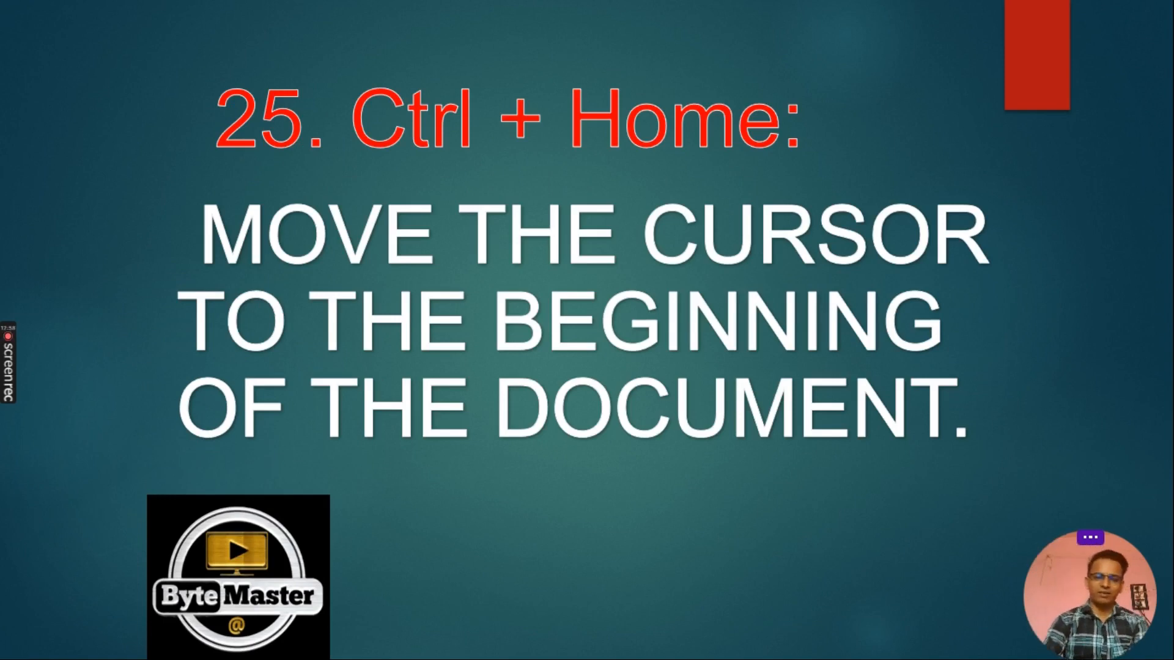
pyautogui.hotkey('alt', 'Tab')
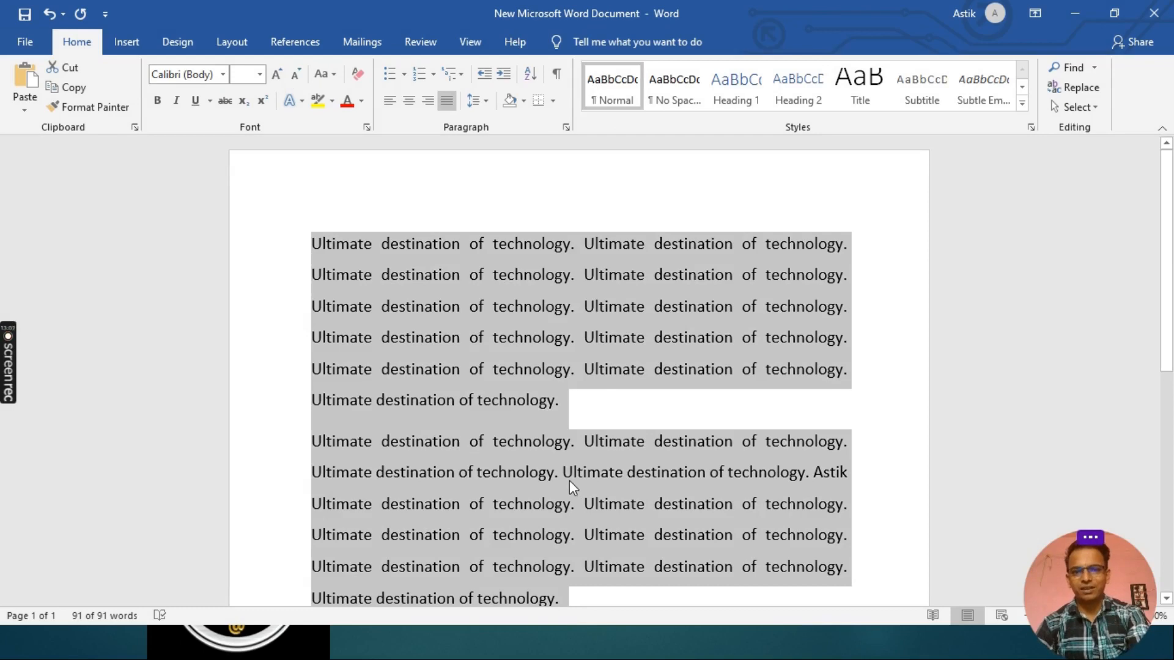
pyautogui.scroll(-3, 570, 479)
pyautogui.scroll(3, 579, 523)
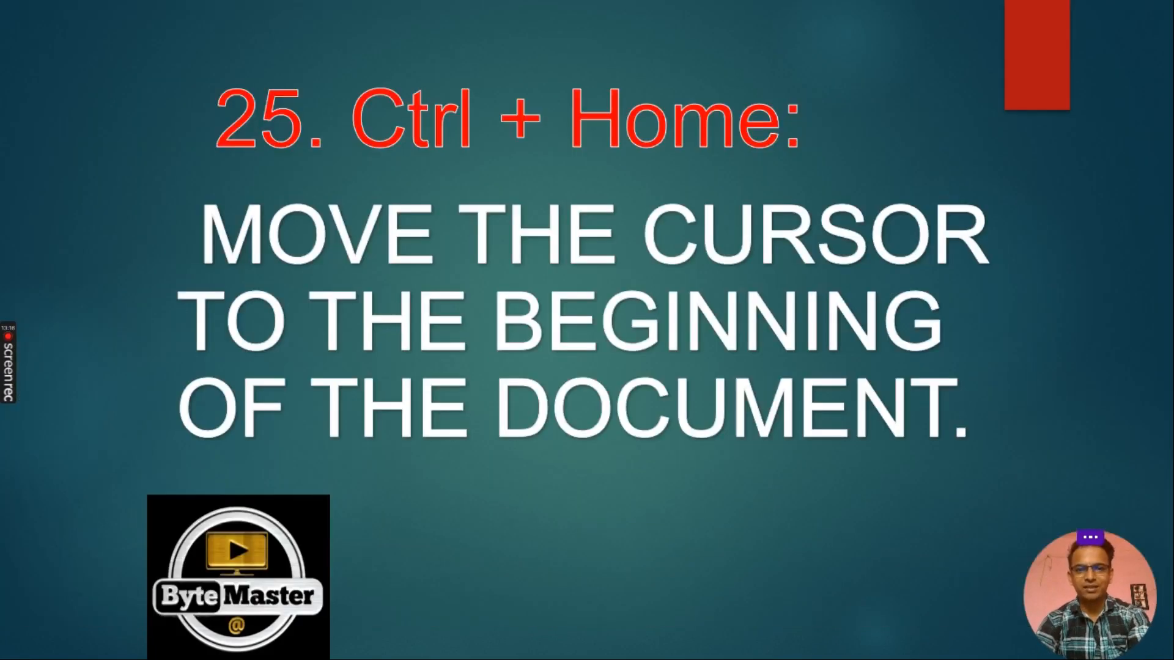
# Advance the slide show to the end-of-document cursor slide and move the cursor to the end of the Word document
pyautogui.press('Right')
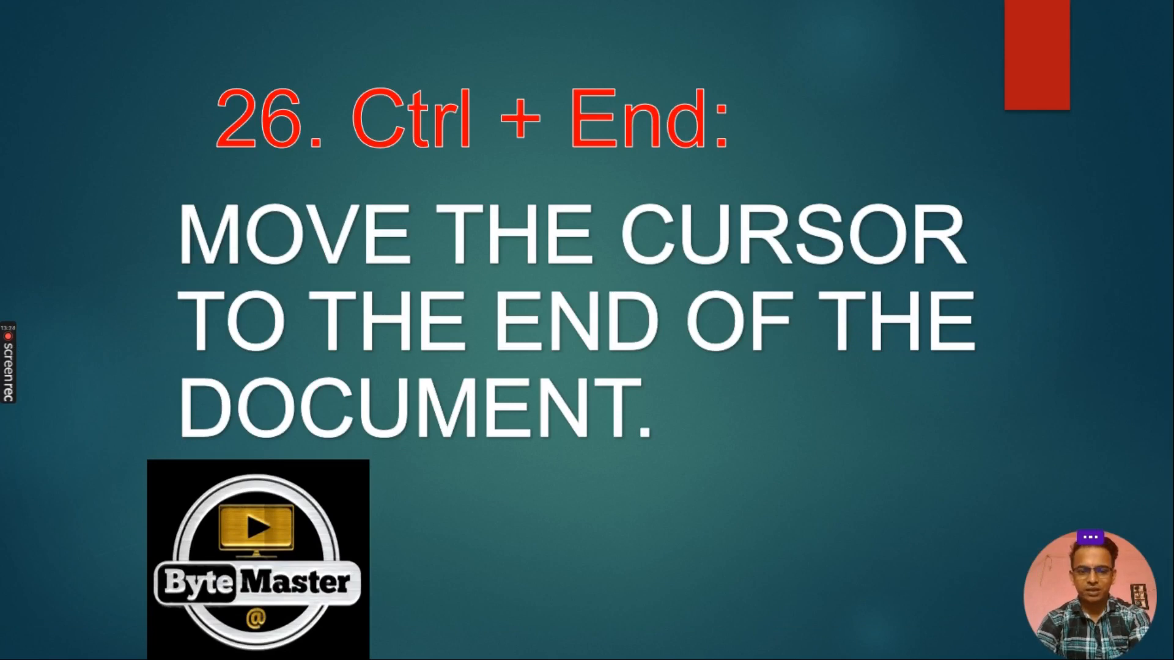
pyautogui.hotkey('alt', 'Tab')
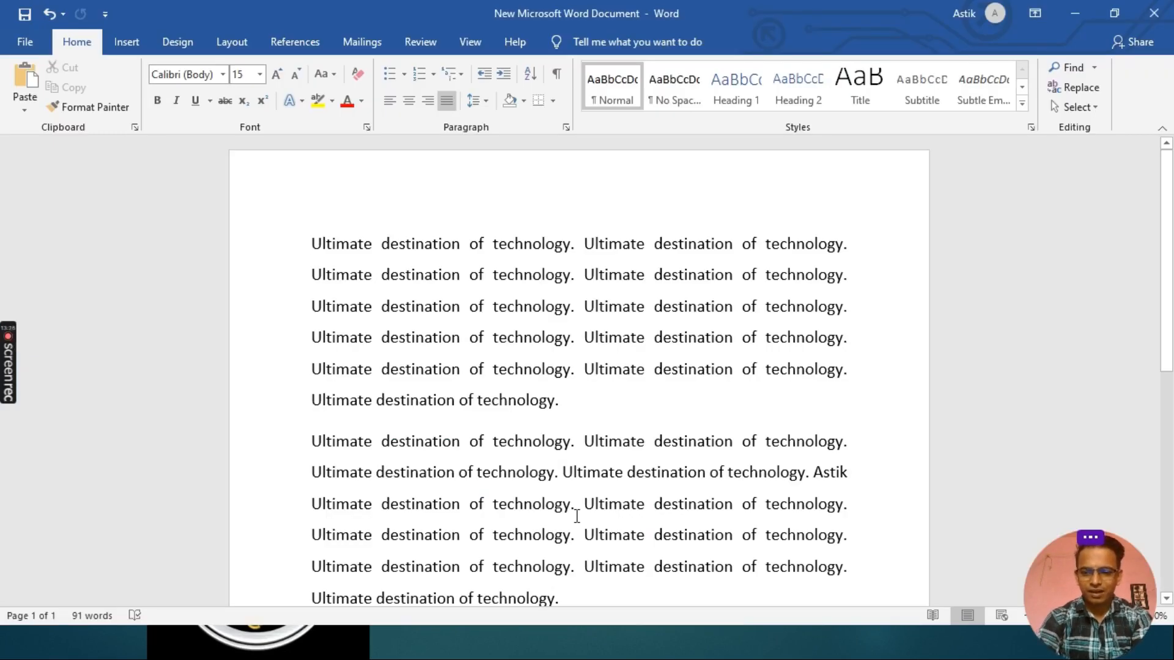
pyautogui.hotkey('ctrl', 'End')
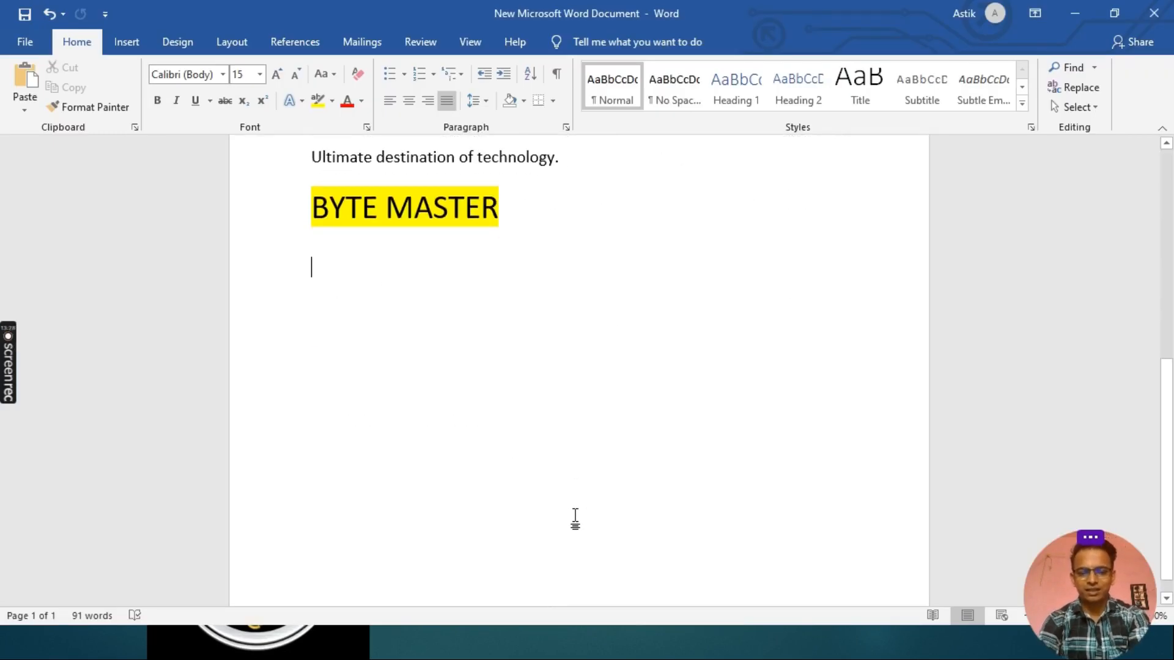
# Advance the slide show to the slide on moving to the previous word and return to the Word document
pyautogui.hotkey('alt', 'Tab')
pyautogui.press('Right')
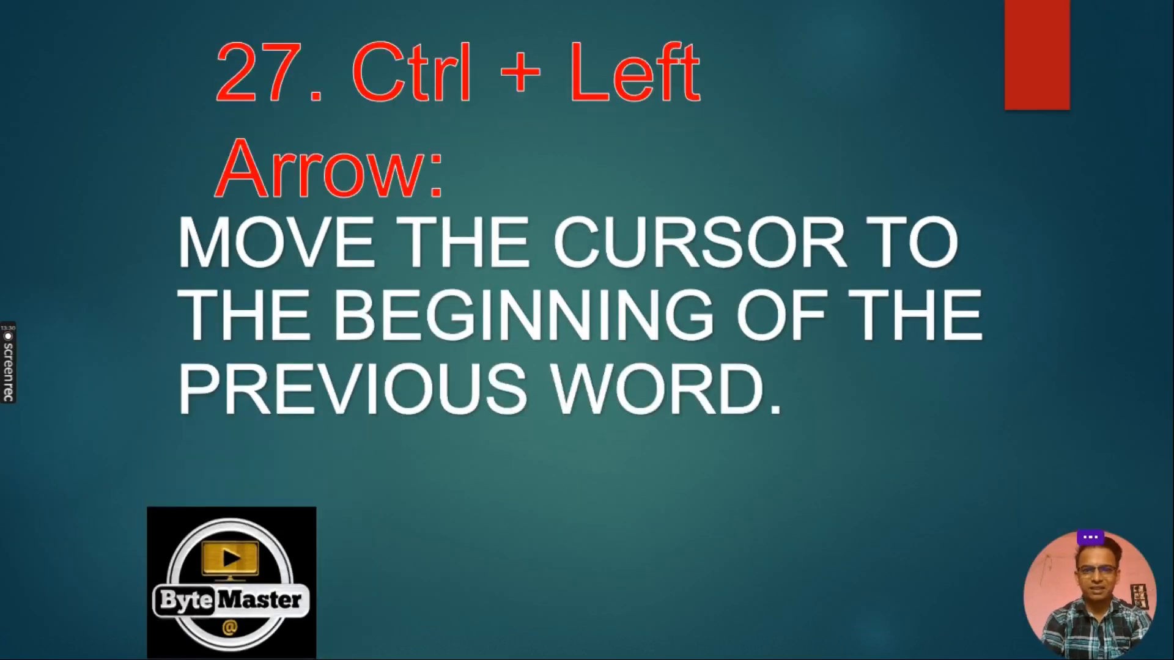
pyautogui.hotkey('alt', 'Tab')
pyautogui.hotkey('alt', 'Tab')
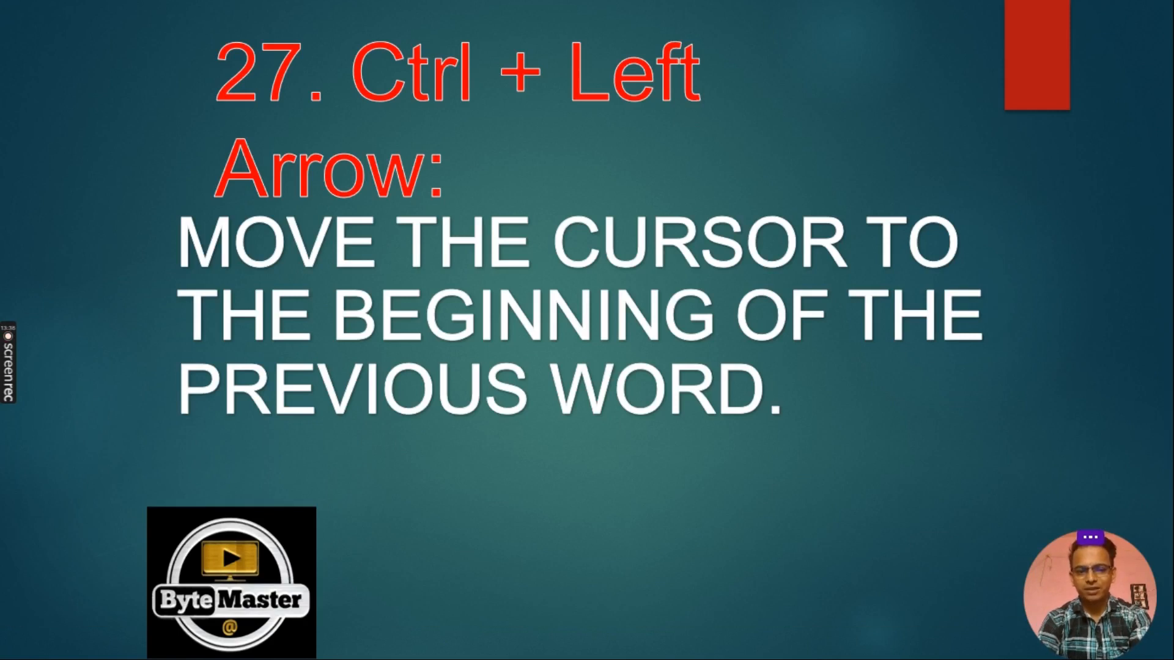
pyautogui.hotkey('alt', 'Tab')
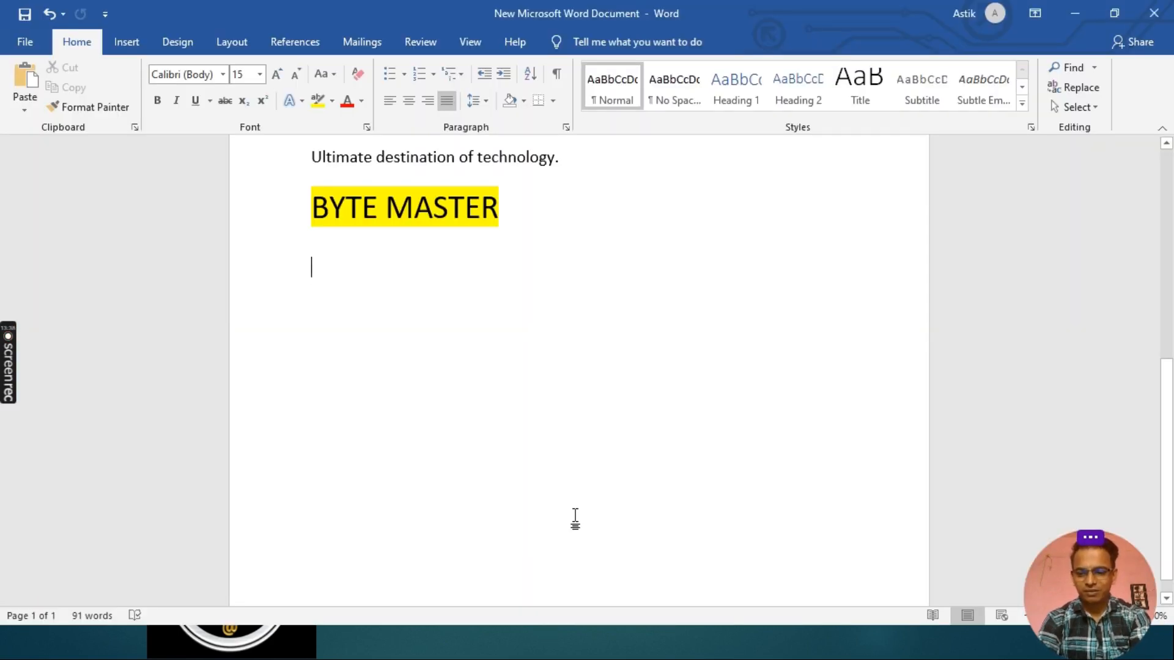
# Move the cursor back word by word from the document's end to "Ultimate" in the body line above BYTE MASTER
pyautogui.hotkey('ctrl', 'Left')
pyautogui.hotkey('ctrl', 'Left')
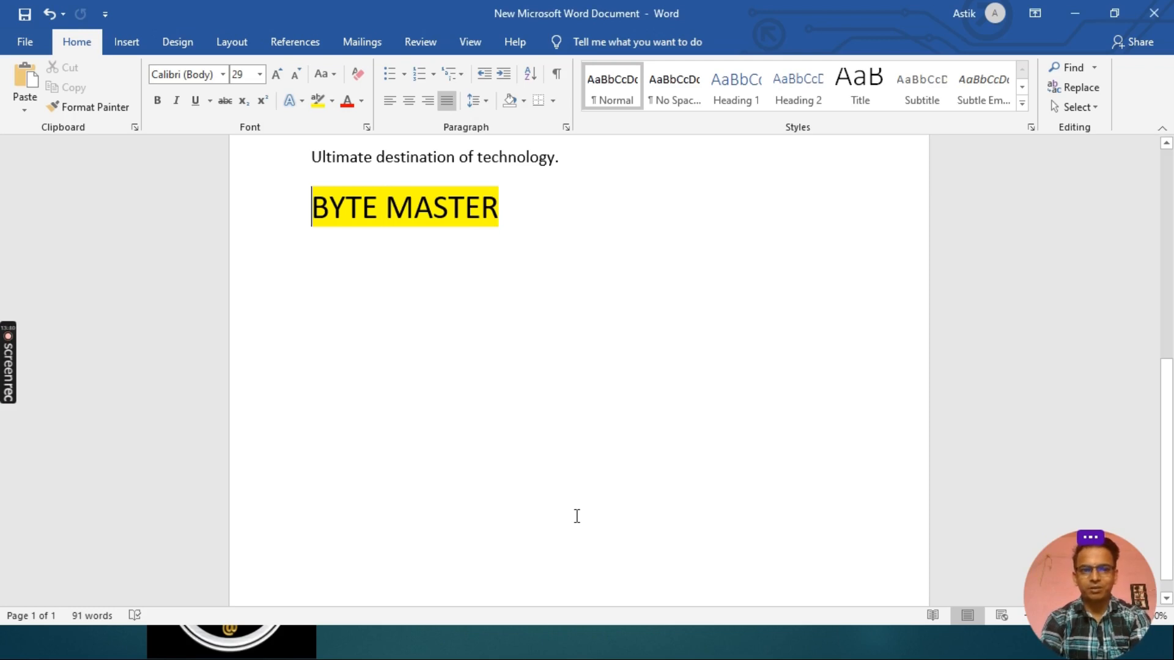
pyautogui.hotkey('ctrl', 'Left')
pyautogui.hotkey('ctrl', 'Left')
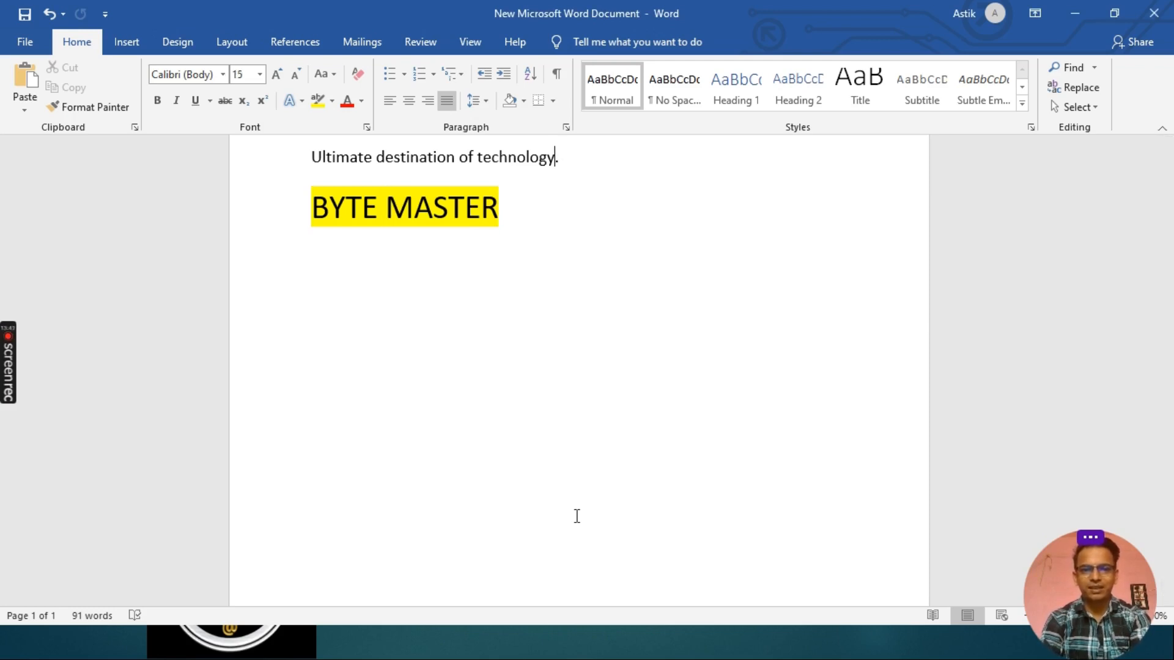
pyautogui.press('Left')
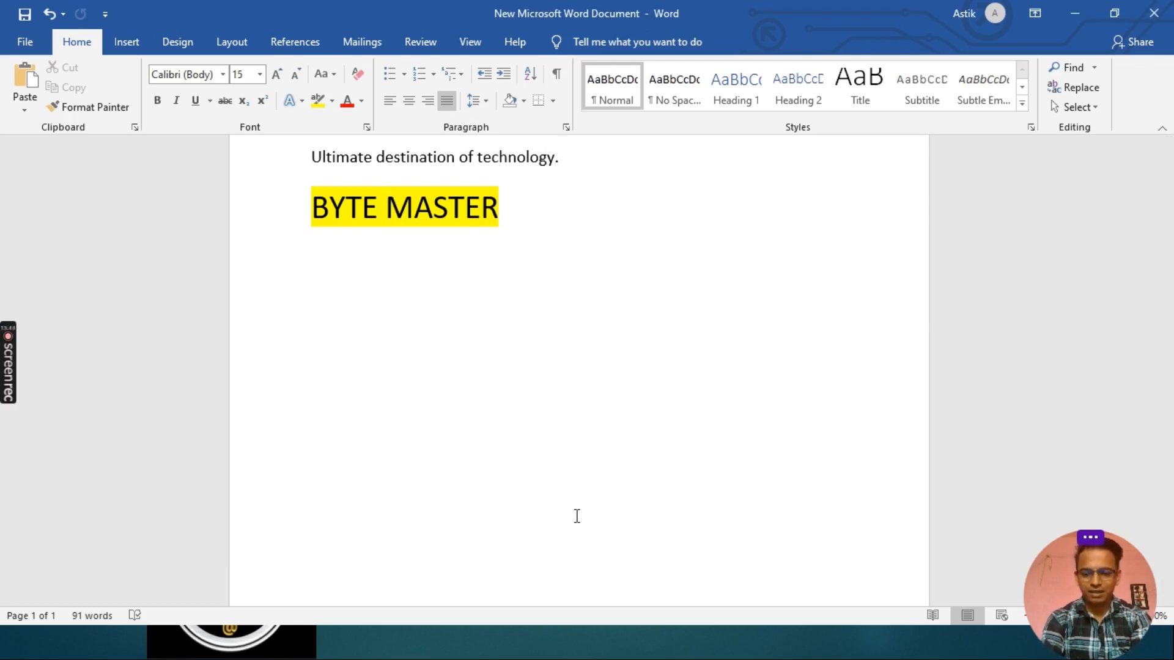
pyautogui.hotkey('ctrl', 'Left')
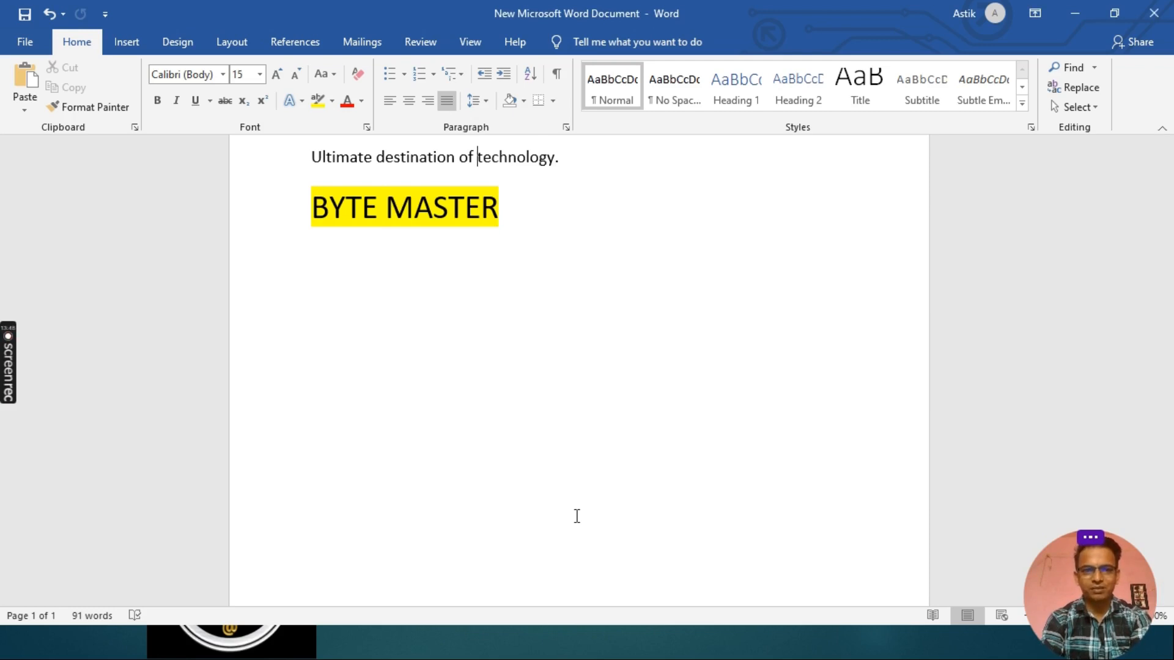
pyautogui.hotkey('ctrl', 'Left')
pyautogui.hotkey('ctrl', 'Left')
pyautogui.hotkey('ctrl', 'Left')
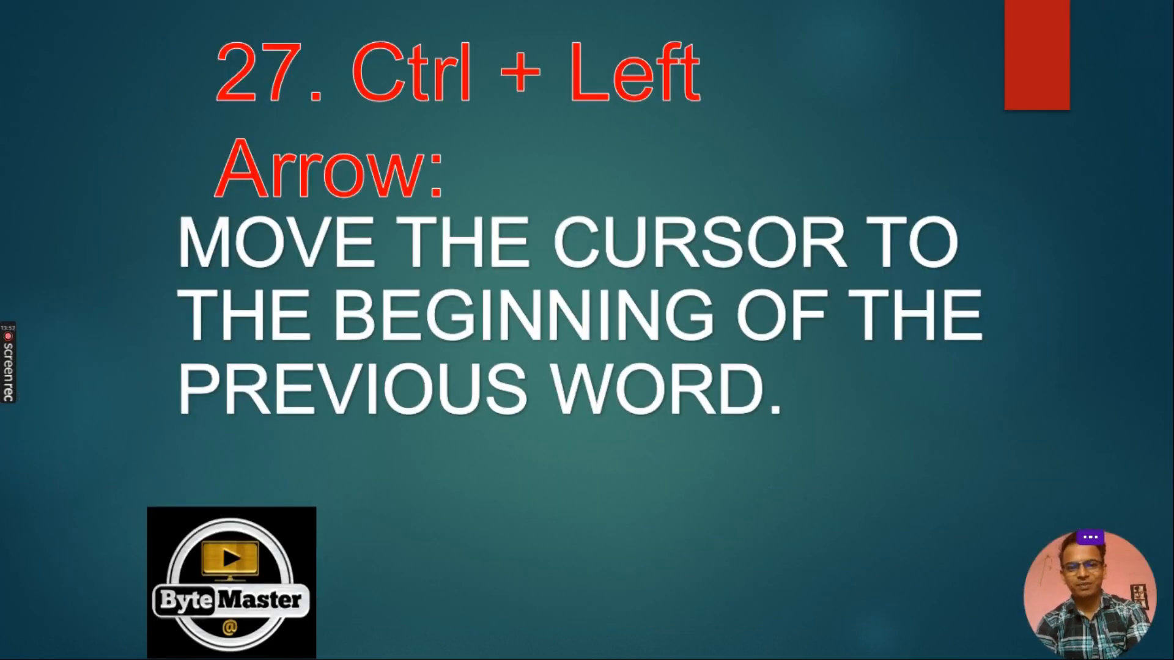
# Advance the slide show to the next-word cursor slide and move the Word cursor forward word by word to the end of "technology"
pyautogui.press('Right')
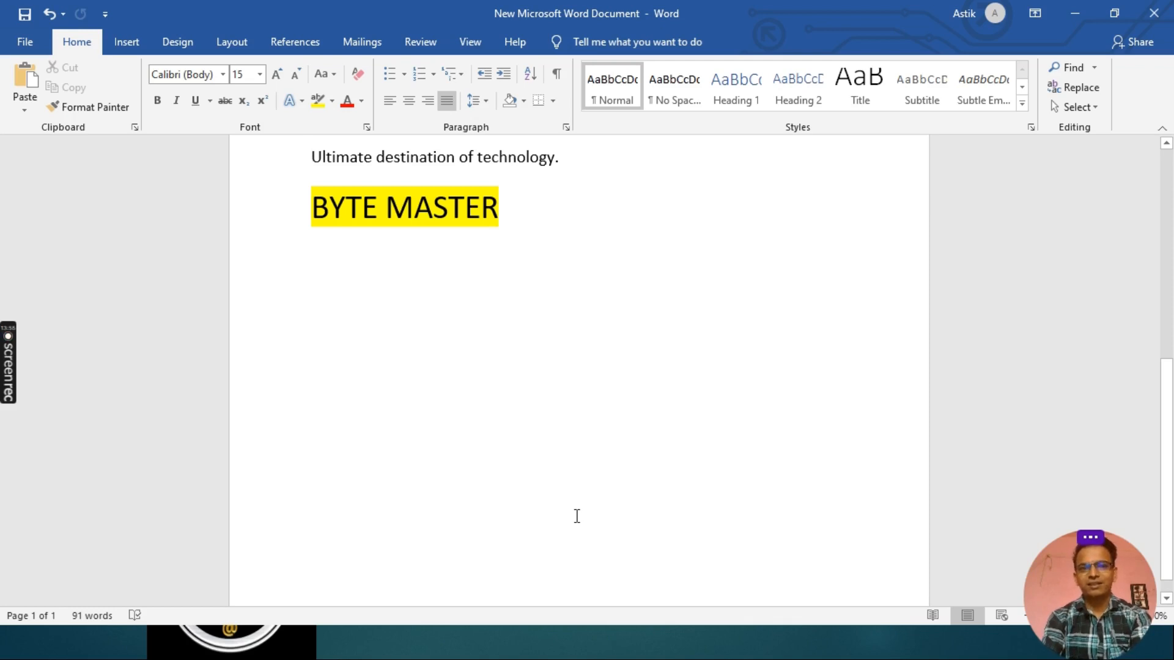
pyautogui.hotkey('ctrl', 'Right')
pyautogui.hotkey('ctrl', 'Right')
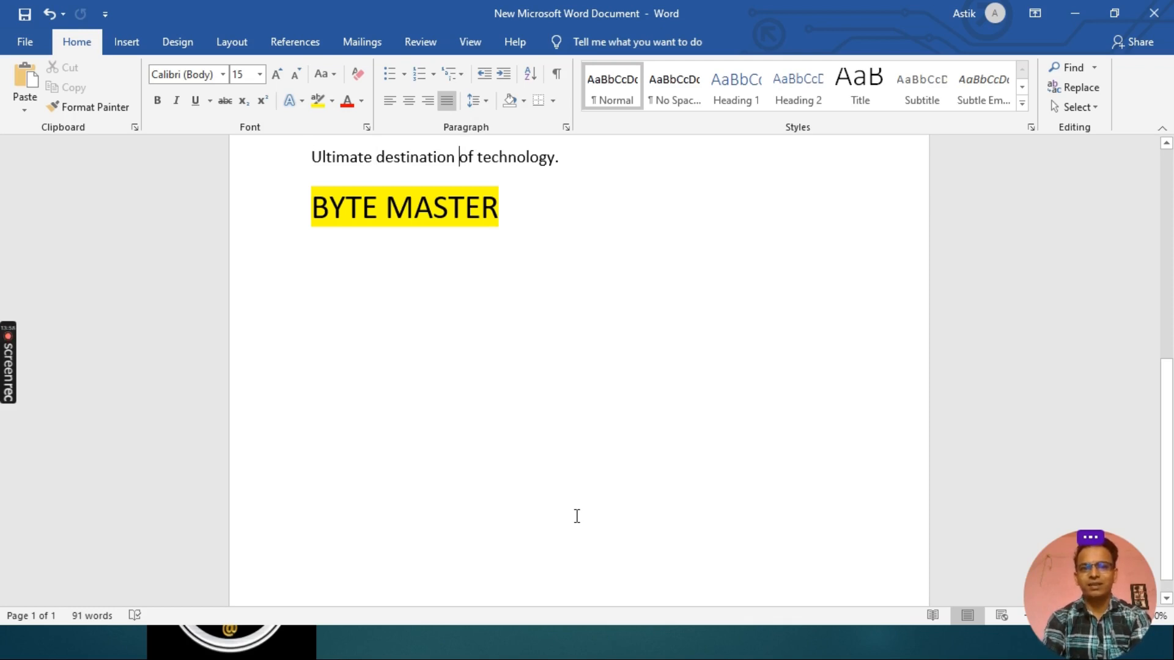
pyautogui.hotkey('ctrl', 'Right')
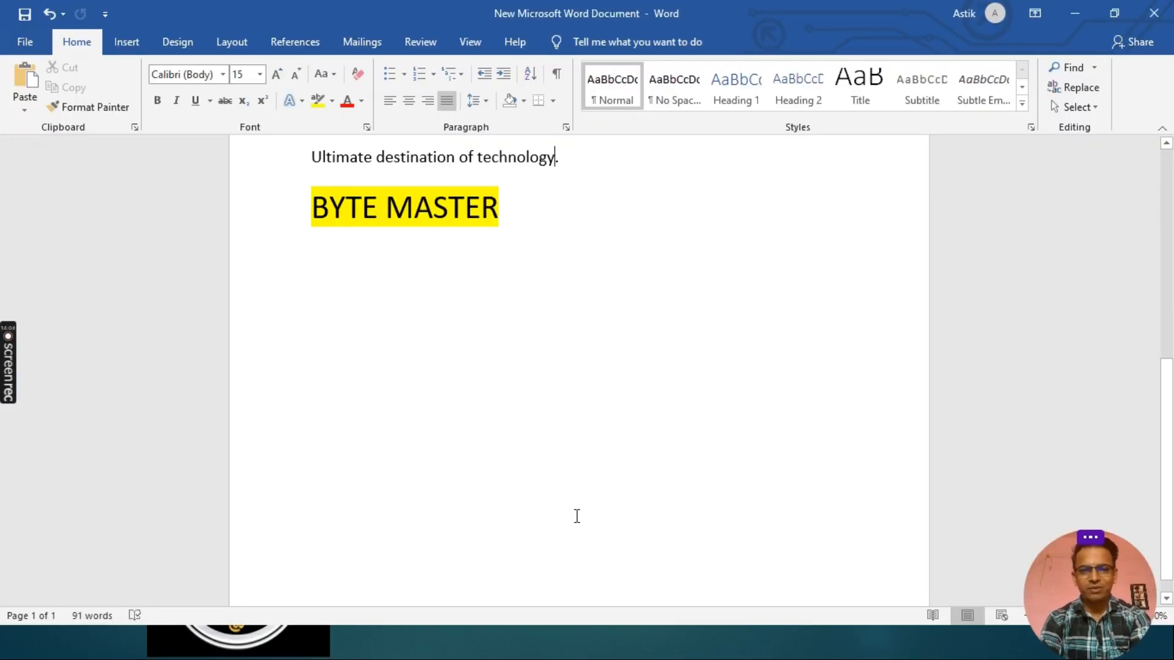
# Move the cursor up by paragraphs to the start of the first body paragraph, trying one paragraph down and back
pyautogui.hotkey('ctrl', 'Up')
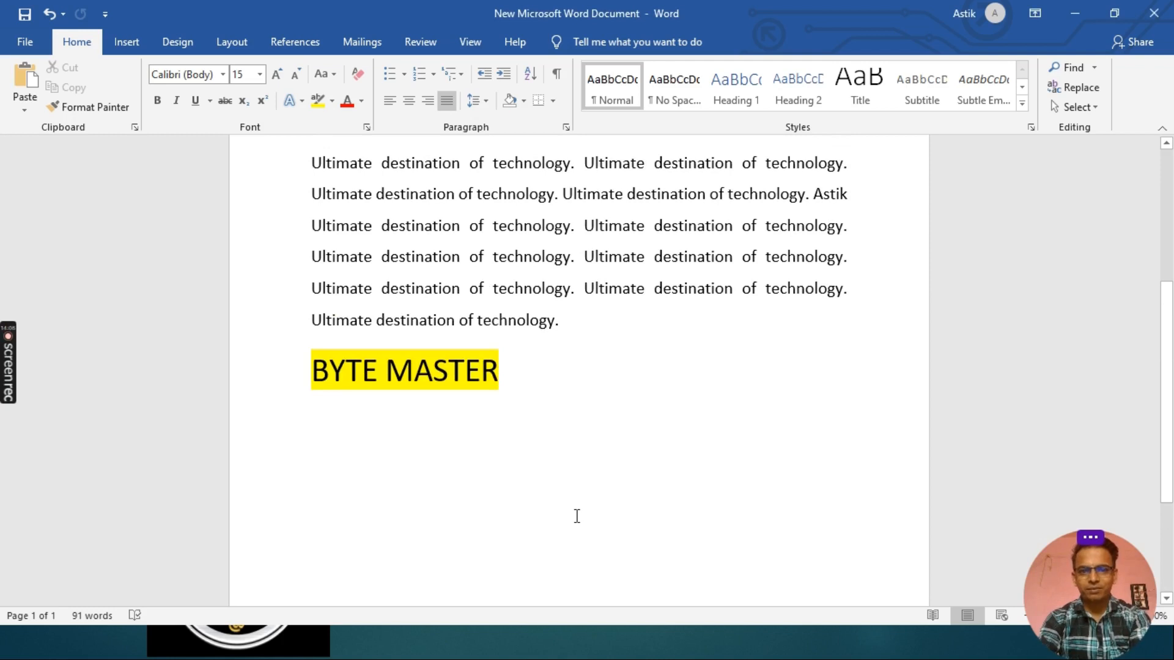
pyautogui.hotkey('ctrl', 'Up')
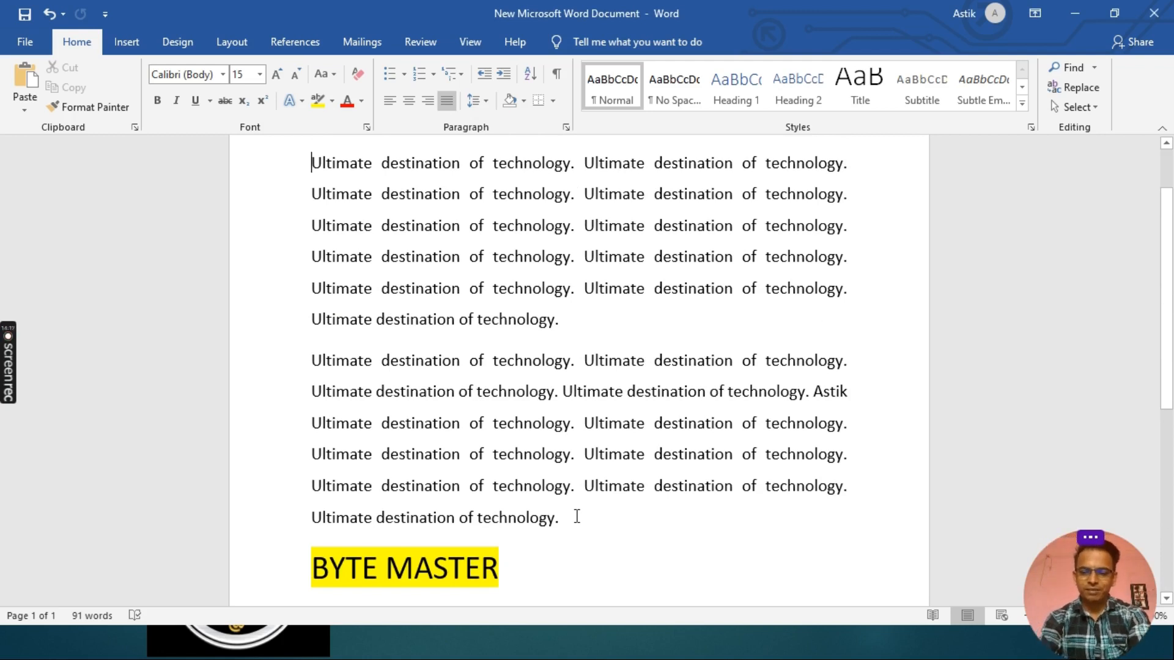
pyautogui.hotkey('ctrl', 'Down')
pyautogui.hotkey('ctrl', 'Up')
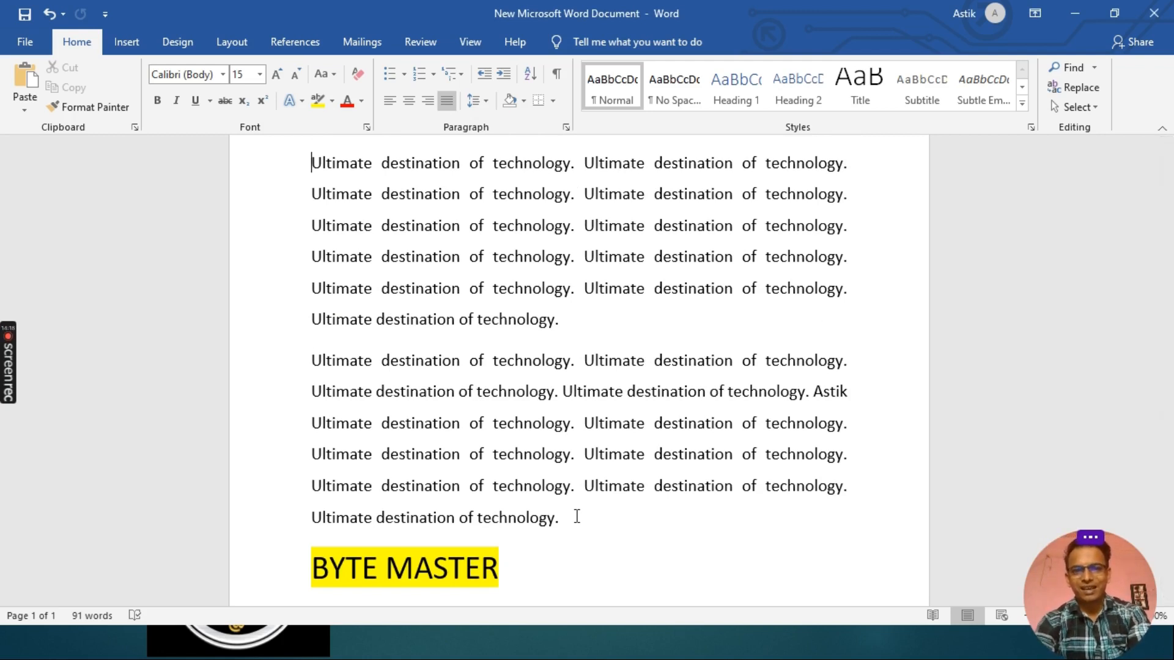
# Show the next-paragraph cursor slide, return to Word and move the cursor down by paragraphs to the start of BYTE MASTER
pyautogui.hotkey('alt', 'Tab')
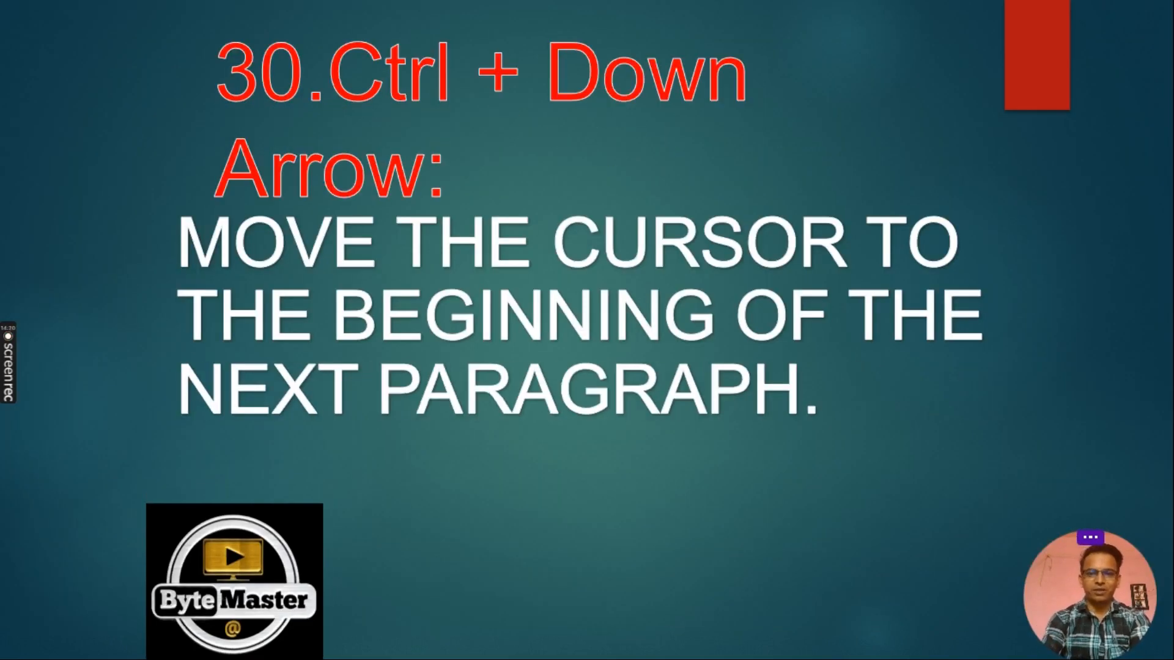
pyautogui.hotkey('alt', 'Tab')
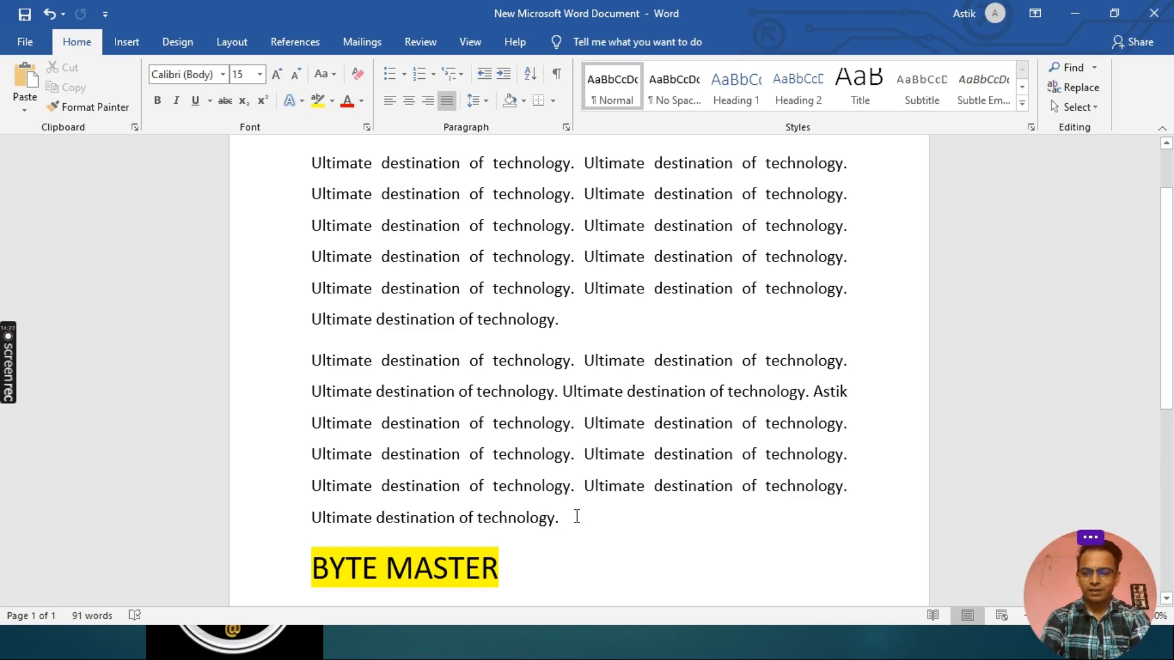
pyautogui.hotkey('ctrl', 'Down')
pyautogui.hotkey('ctrl', 'Down')
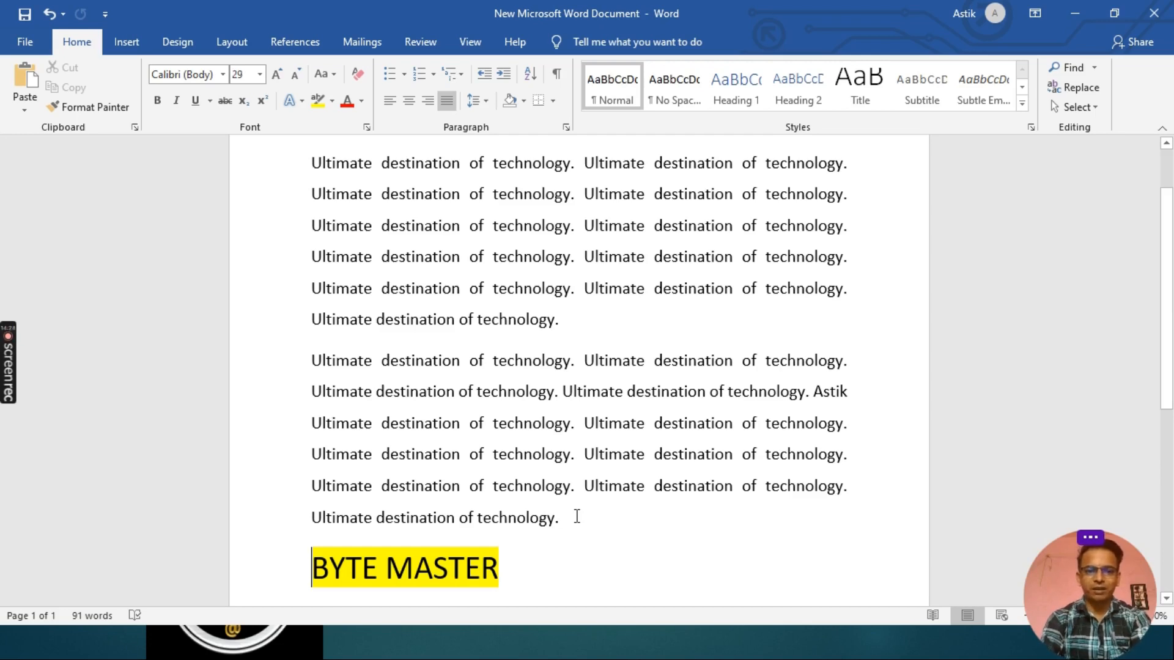
# Switch to the slide show and advance it to the closing Thank you slide
pyautogui.hotkey('alt', 'Tab')
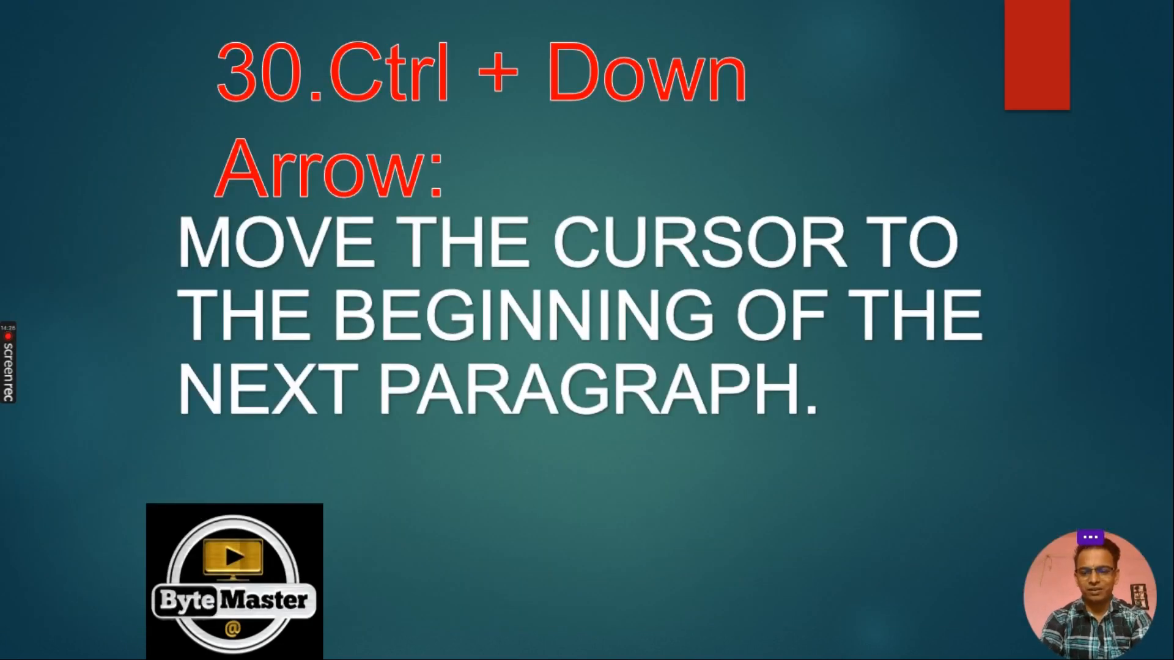
pyautogui.press('Right')
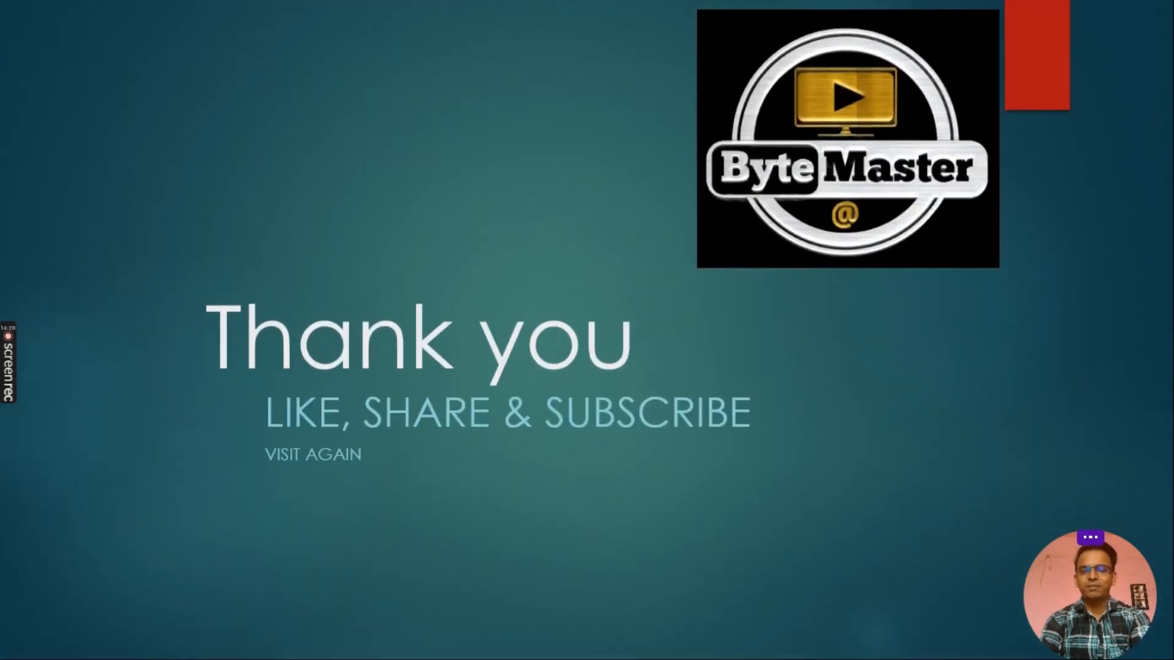